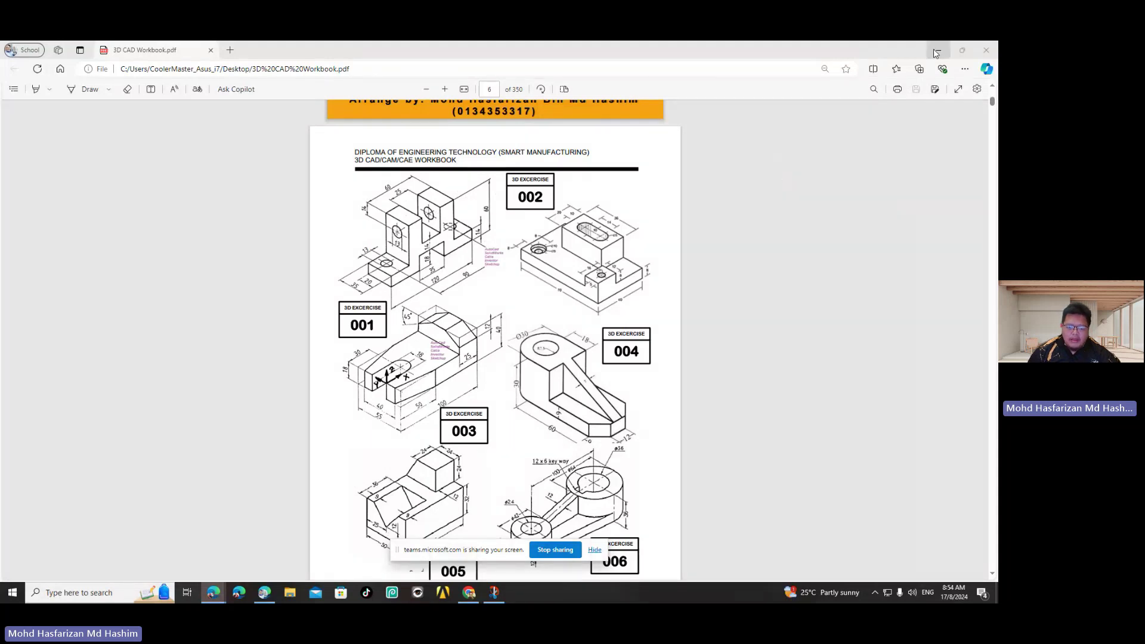
Browse the Start menu to the Autodesk Inventor 2025 program group
left_click(12, 592)
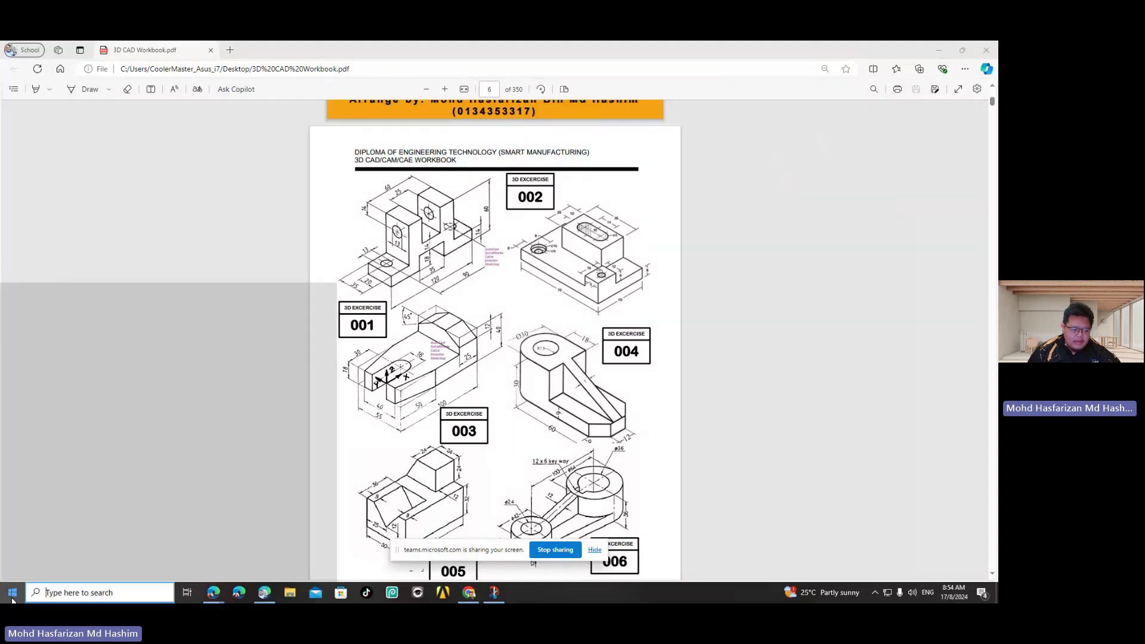
scroll(76, 478, "down", 3)
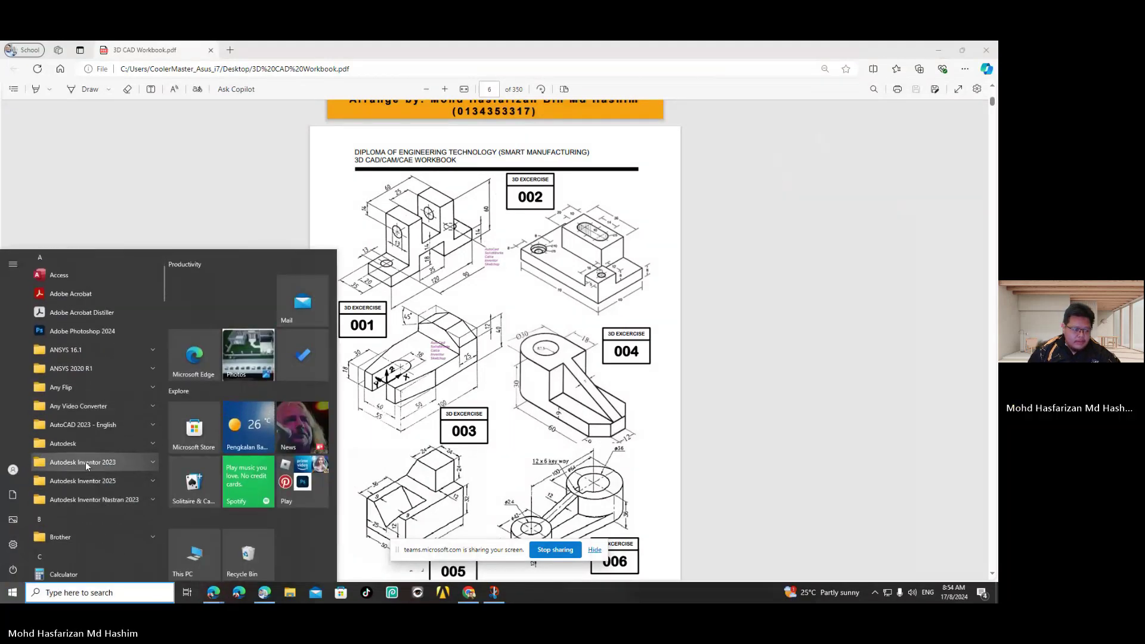
left_click(111, 481)
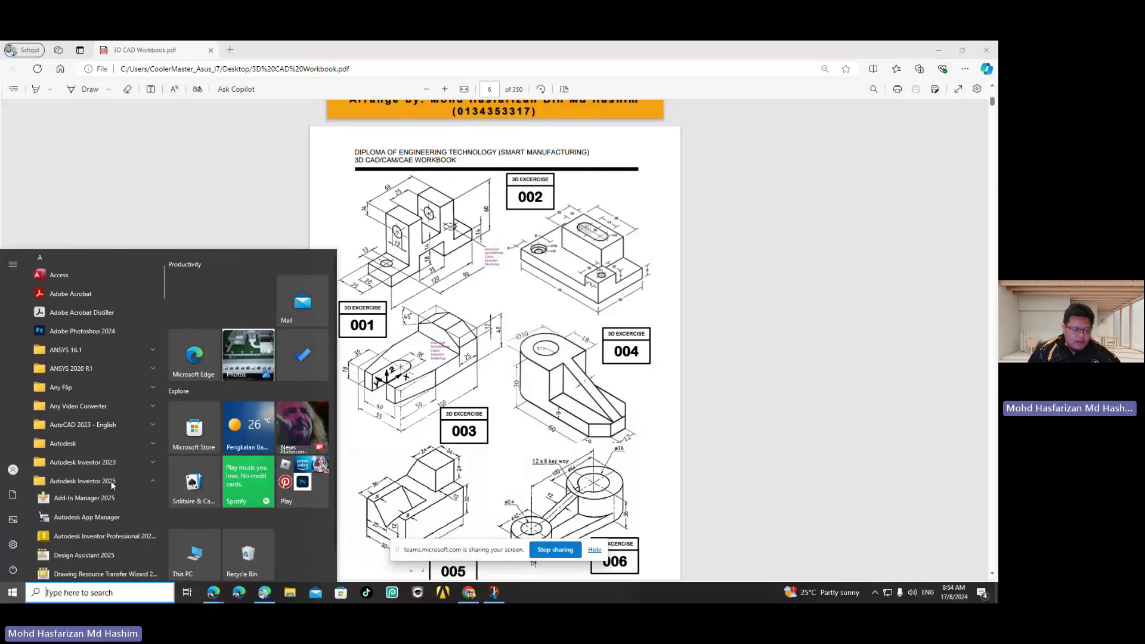
scroll(119, 482, "down", 2)
scroll(125, 481, "down", 1)
scroll(126, 480, "down", 2)
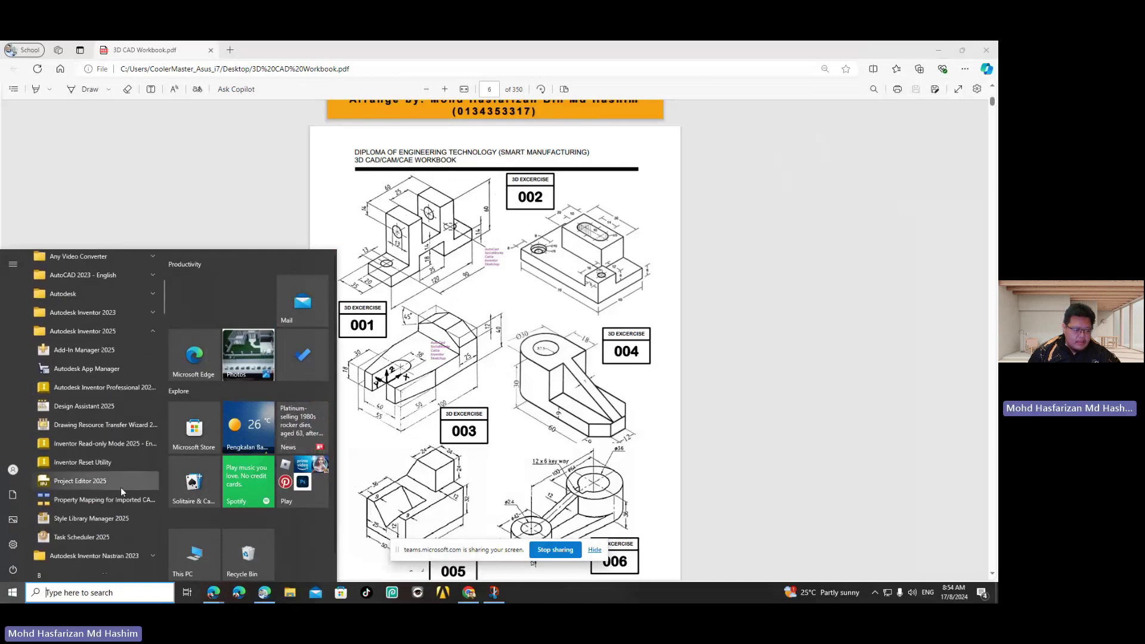
scroll(114, 496, "down", 2)
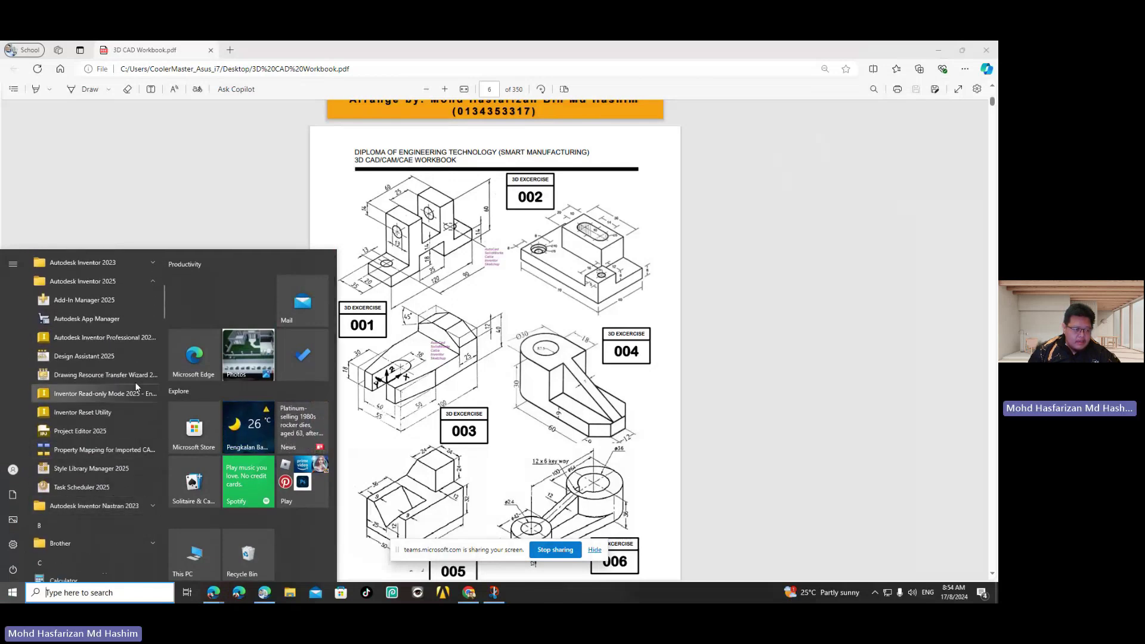
Minimize the workbook and select the Autodesk Inventor Professional 2025 desktop shortcut
left_click(715, 149)
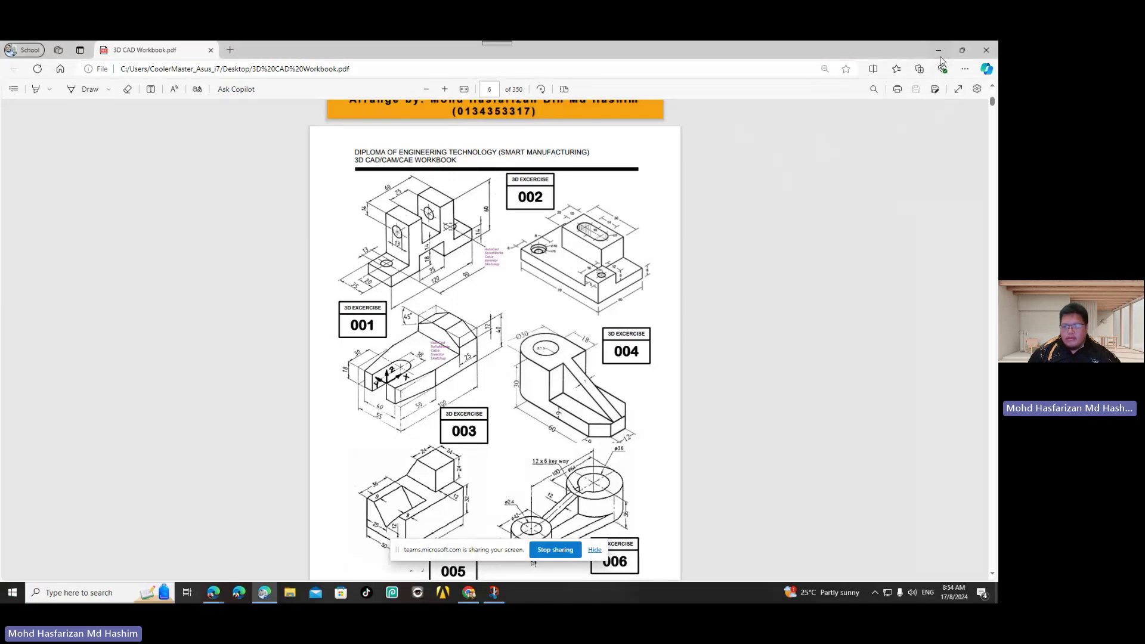
left_click(940, 51)
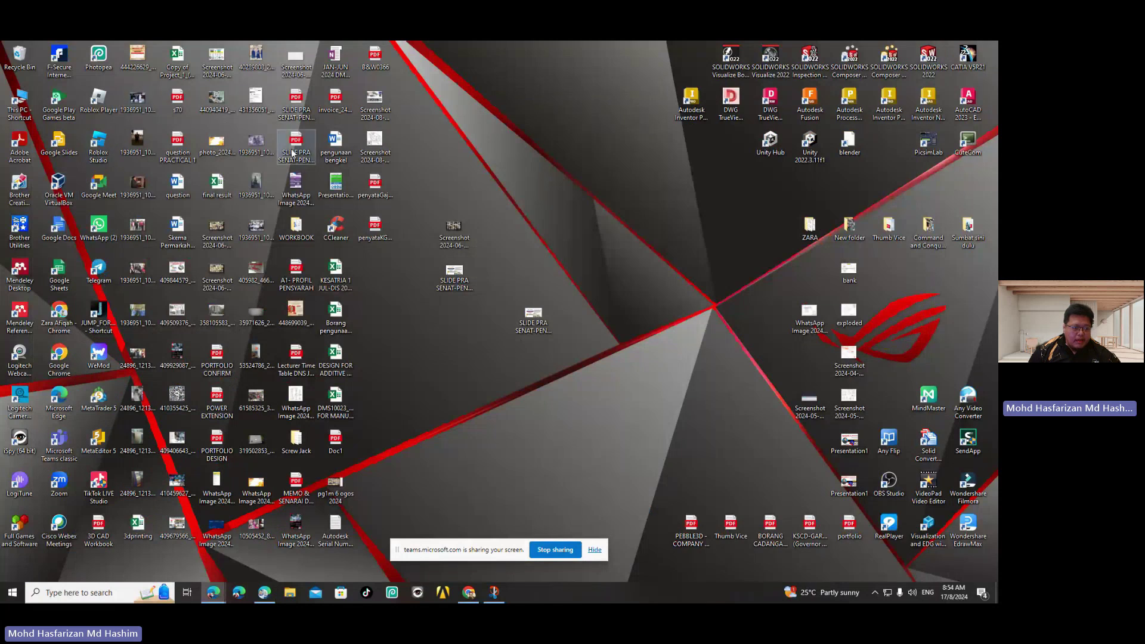
left_click(700, 103)
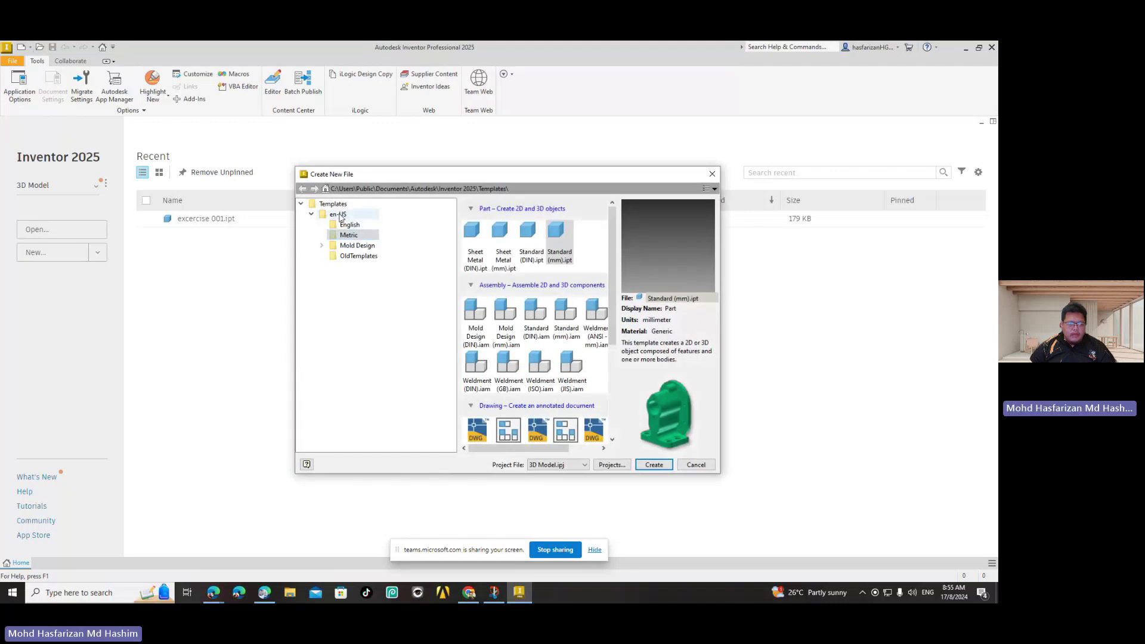
Create a new part from the en-US Standard (mm).ipt template
left_click(312, 214)
left_click(311, 214)
left_click(565, 242)
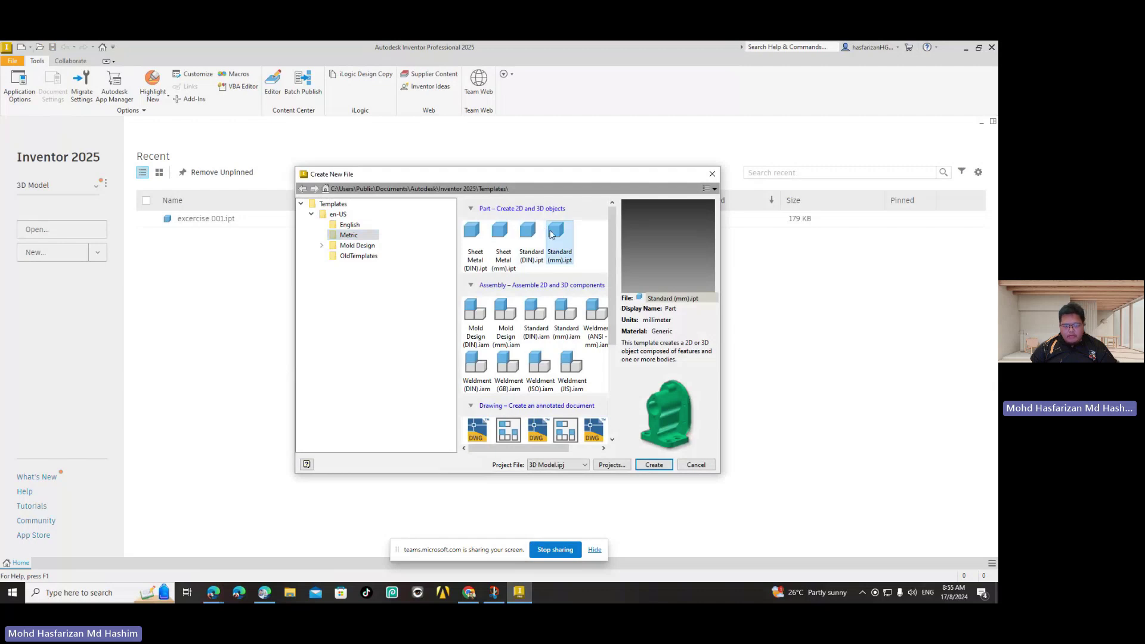
left_click(651, 466)
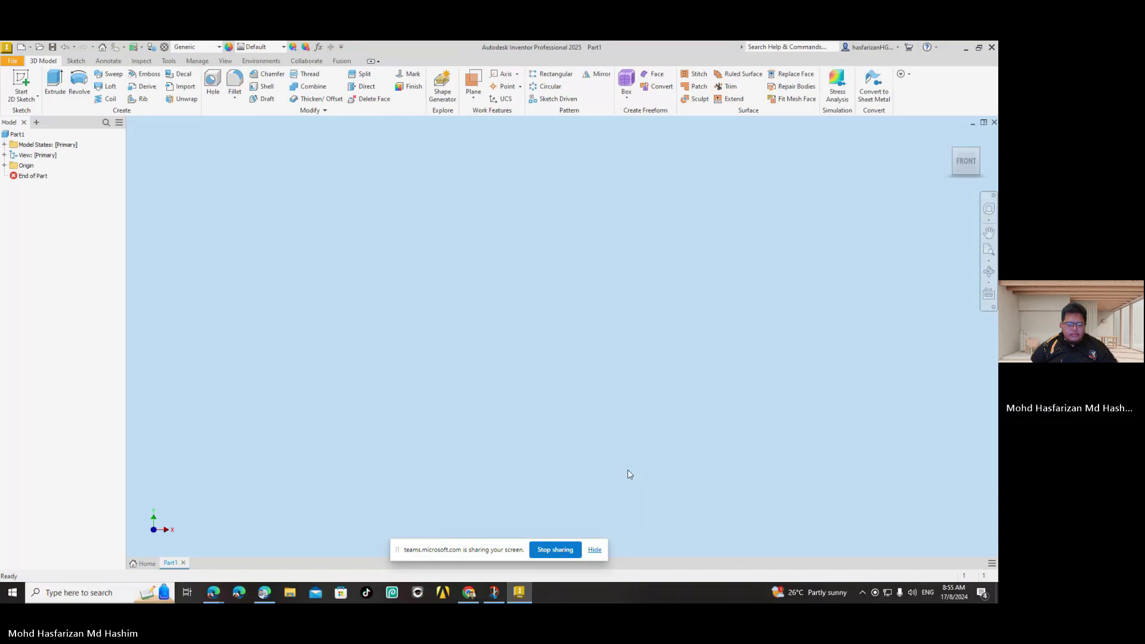
Hide the Teams sharing bar and bring the workbook PDF forward
left_click(594, 549)
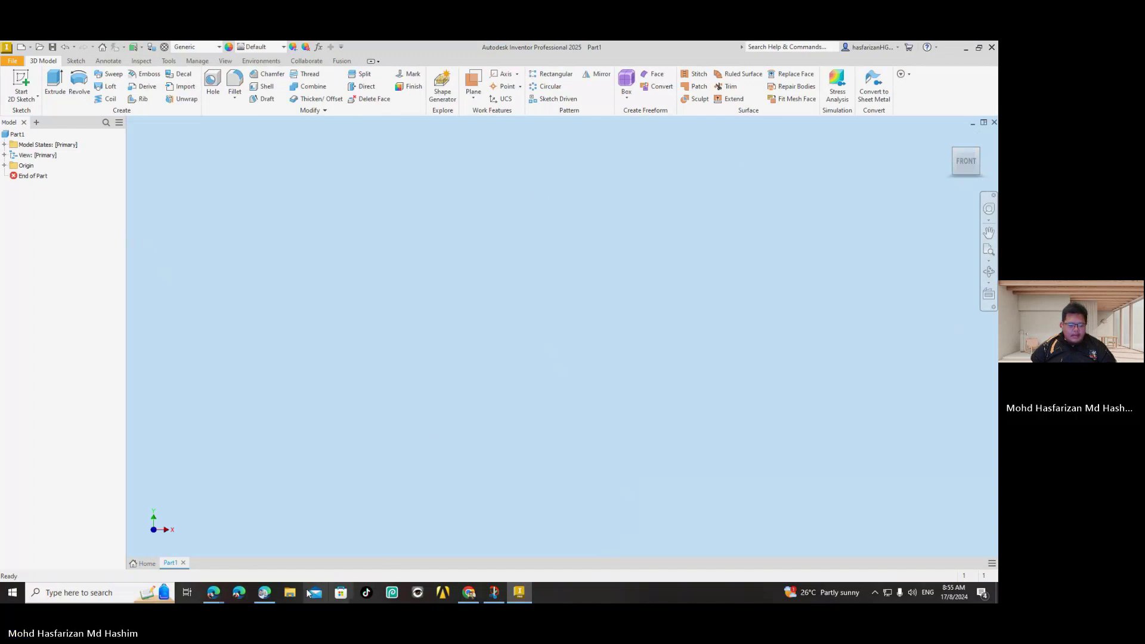
left_click(264, 592)
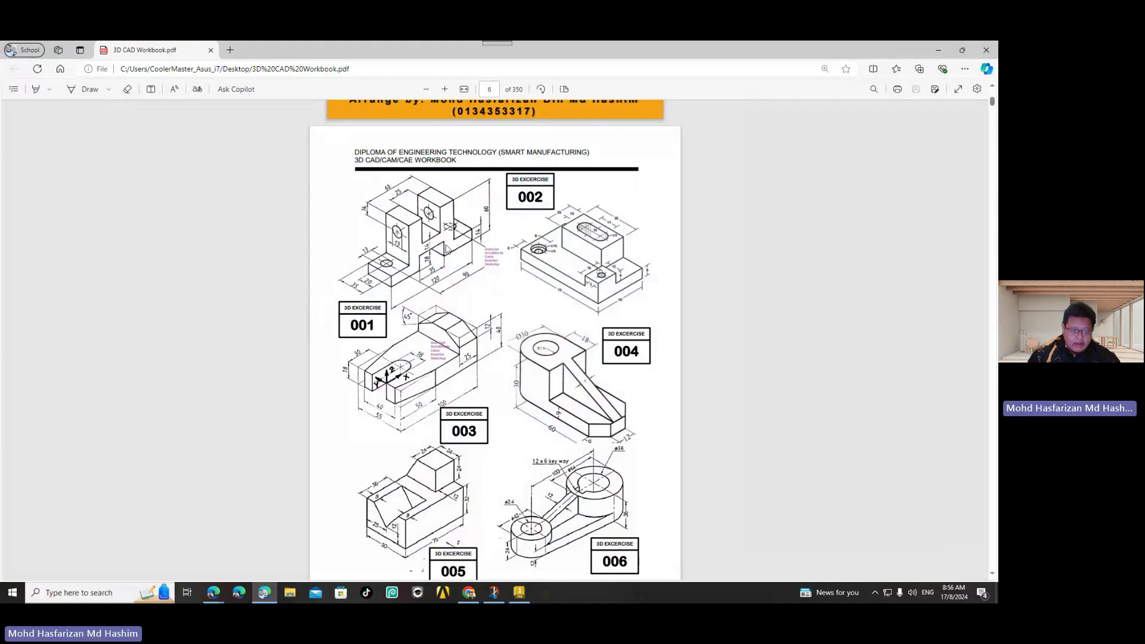
Zoom the workbook in twice to read Exercise 001, then switch back to Inventor
scroll(445, 249, "up", 2, "ctrl")
left_click(446, 90)
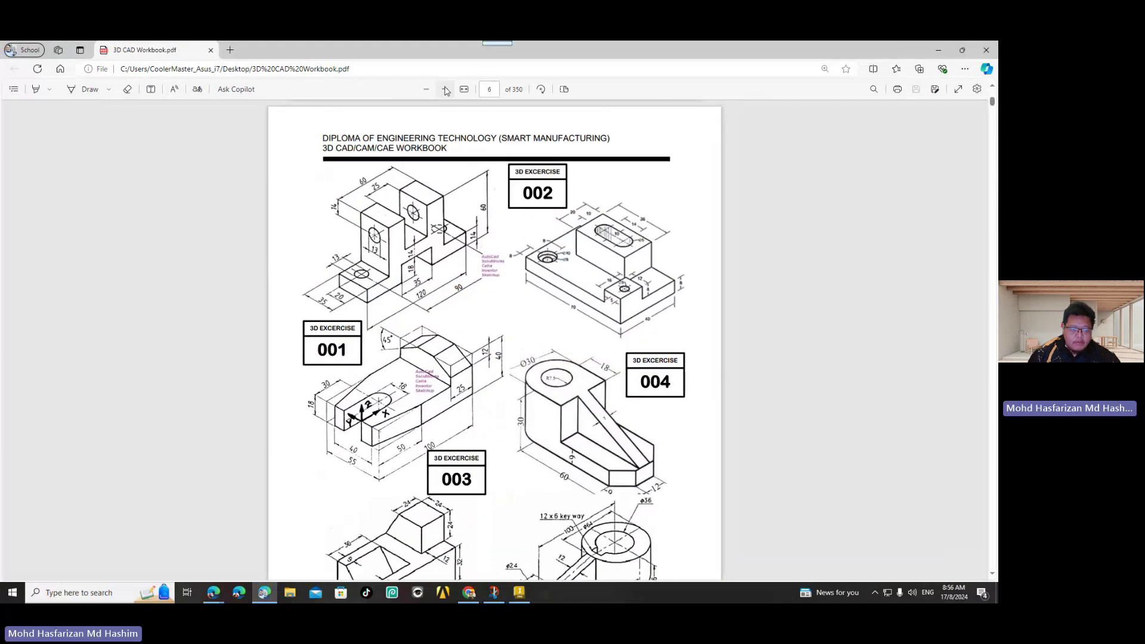
left_click(445, 90)
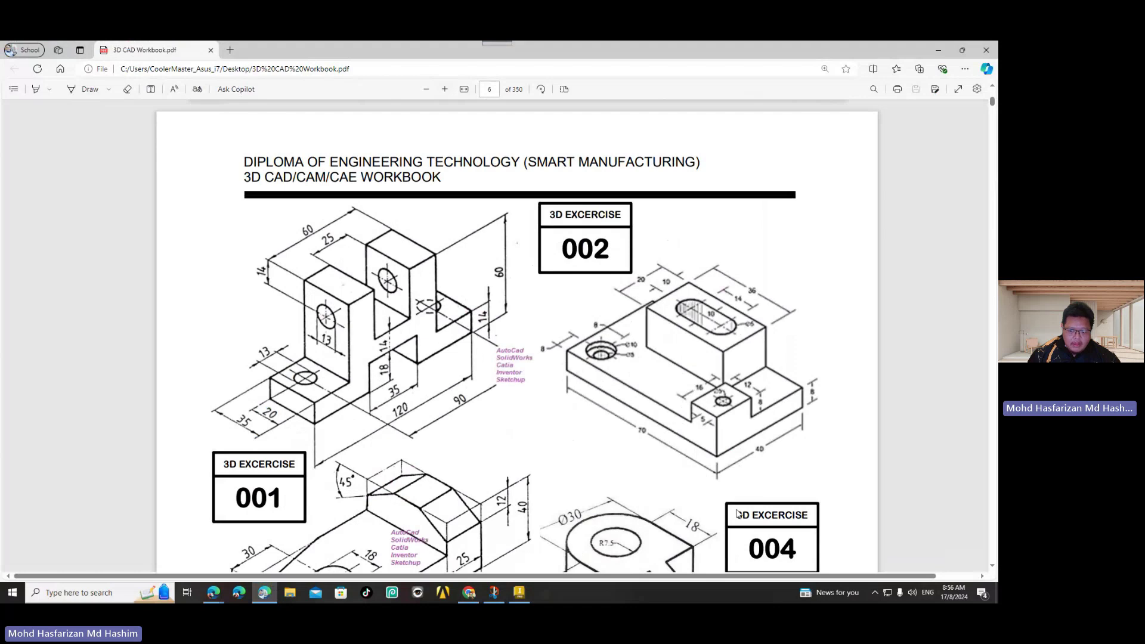
scroll(420, 337, "down", 1)
scroll(401, 328, "up", 1)
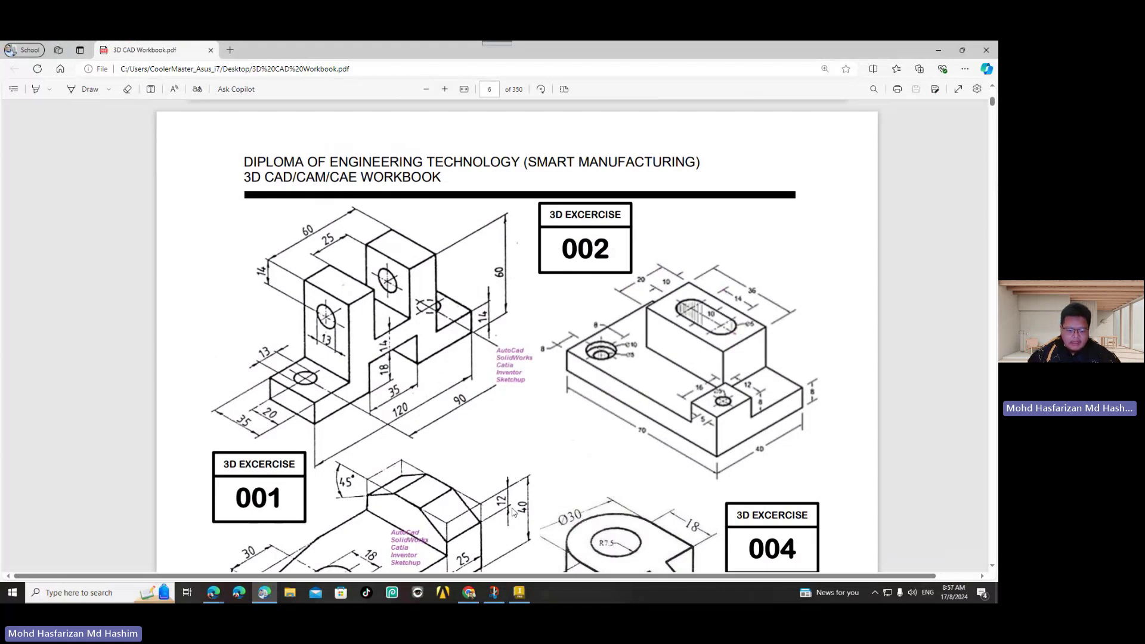
left_click(519, 592)
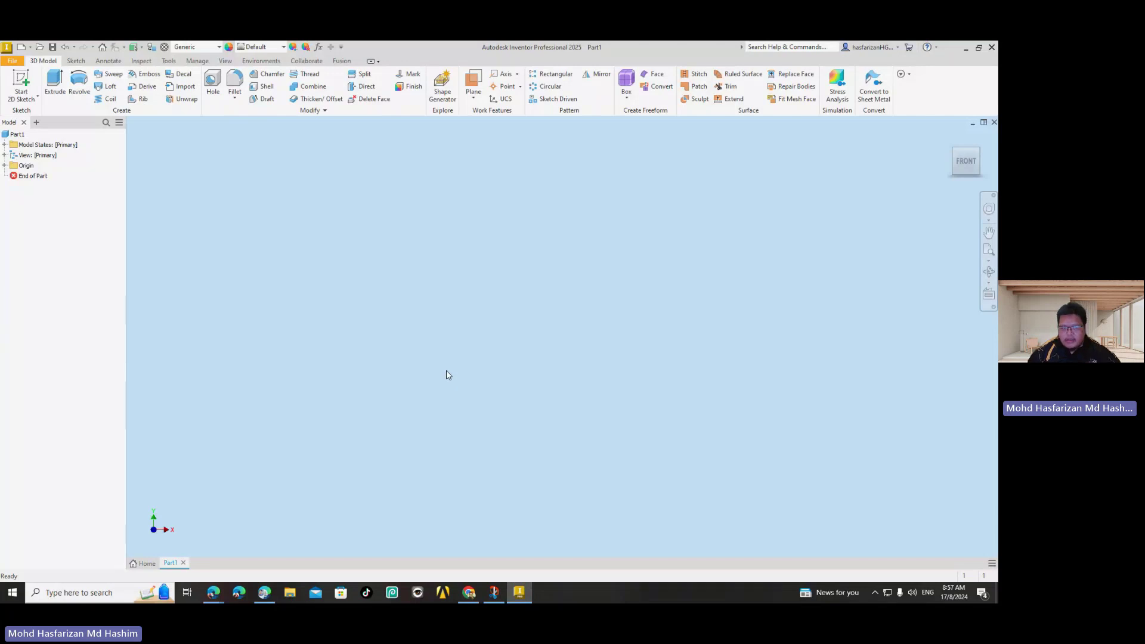
Start Sketch1 on the front XY origin plane, briefly checking the workbook drawing
left_click(17, 79)
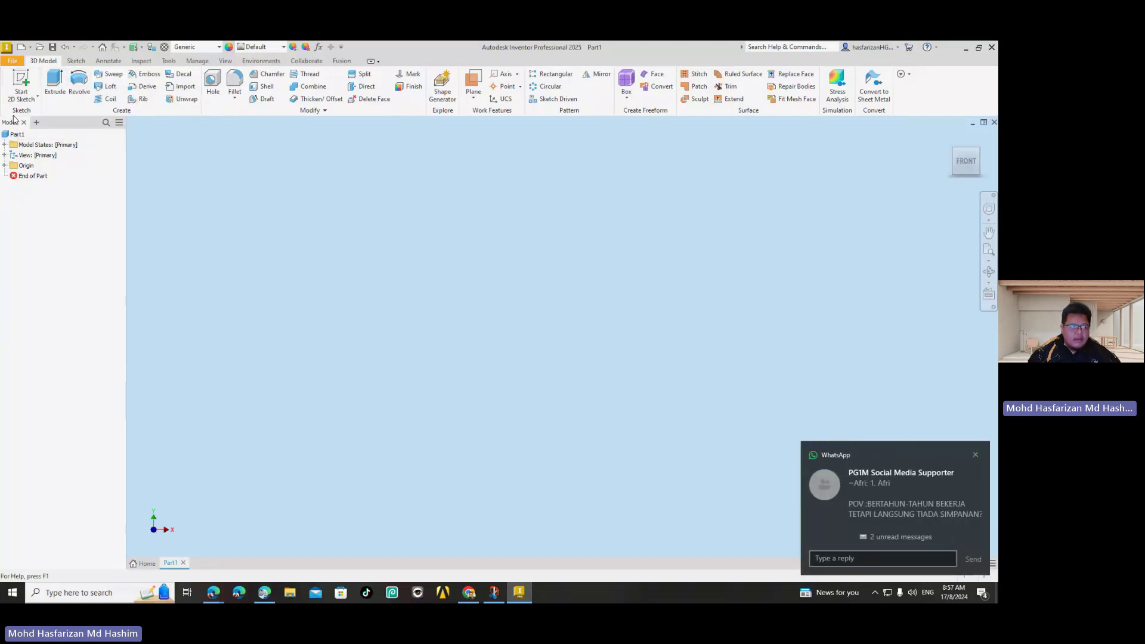
left_click(20, 78)
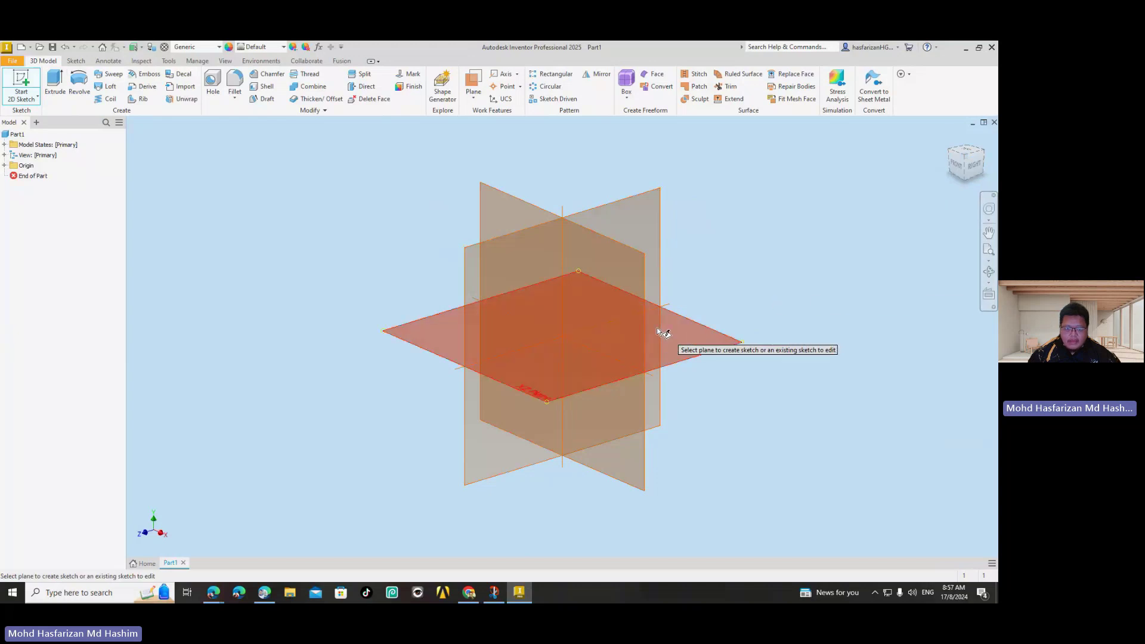
key("s")
left_click(614, 278)
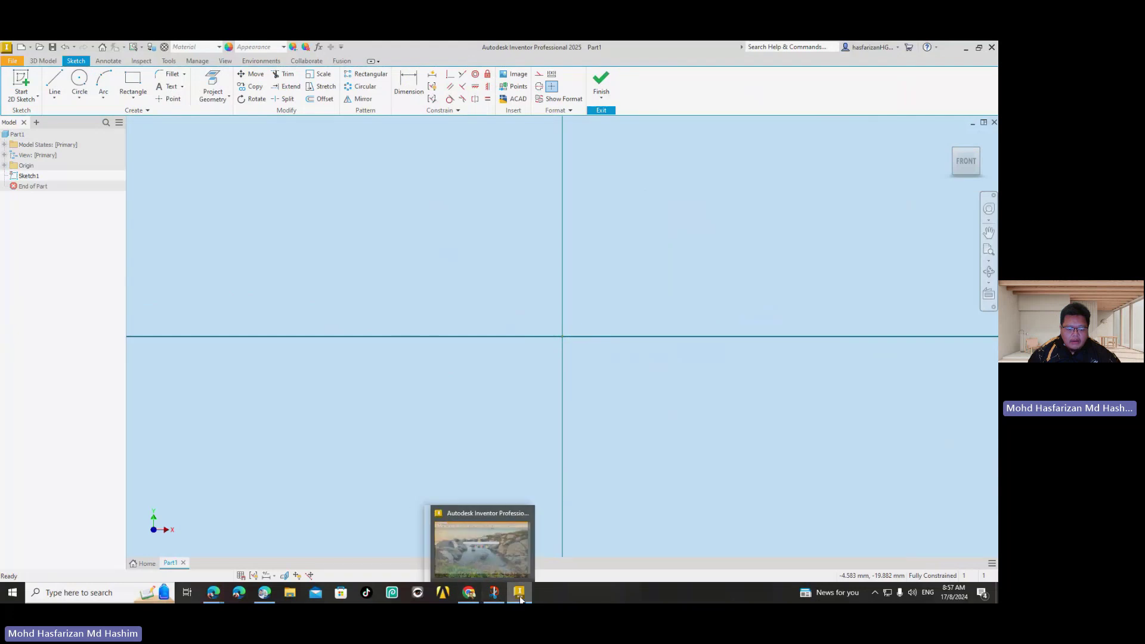
mouse_move(263, 592)
left_click(265, 601)
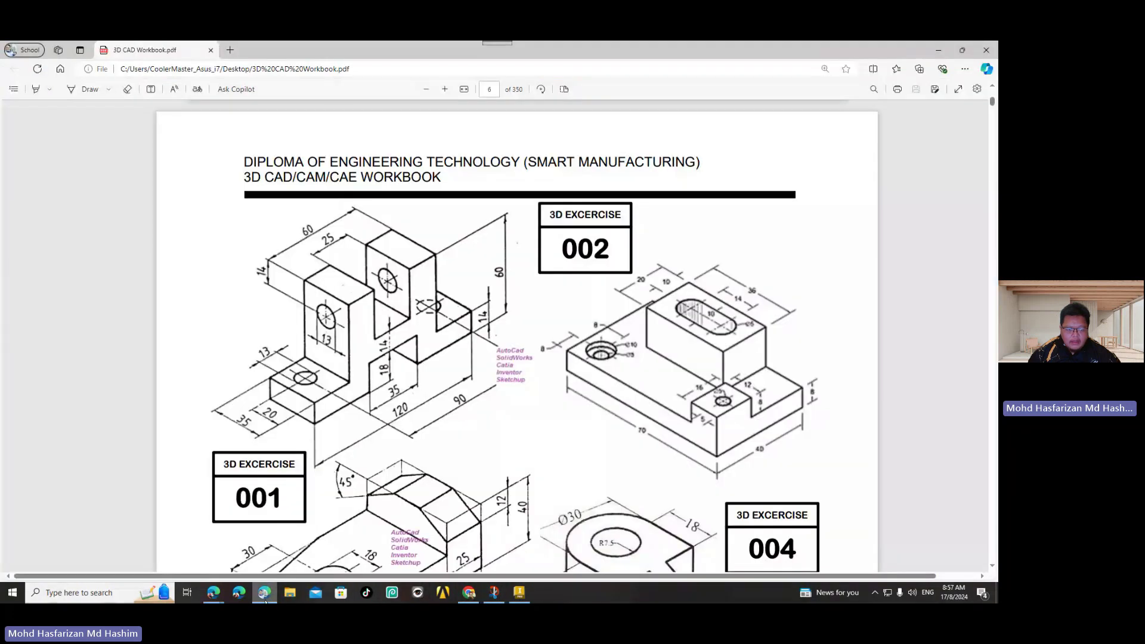
left_click(266, 601)
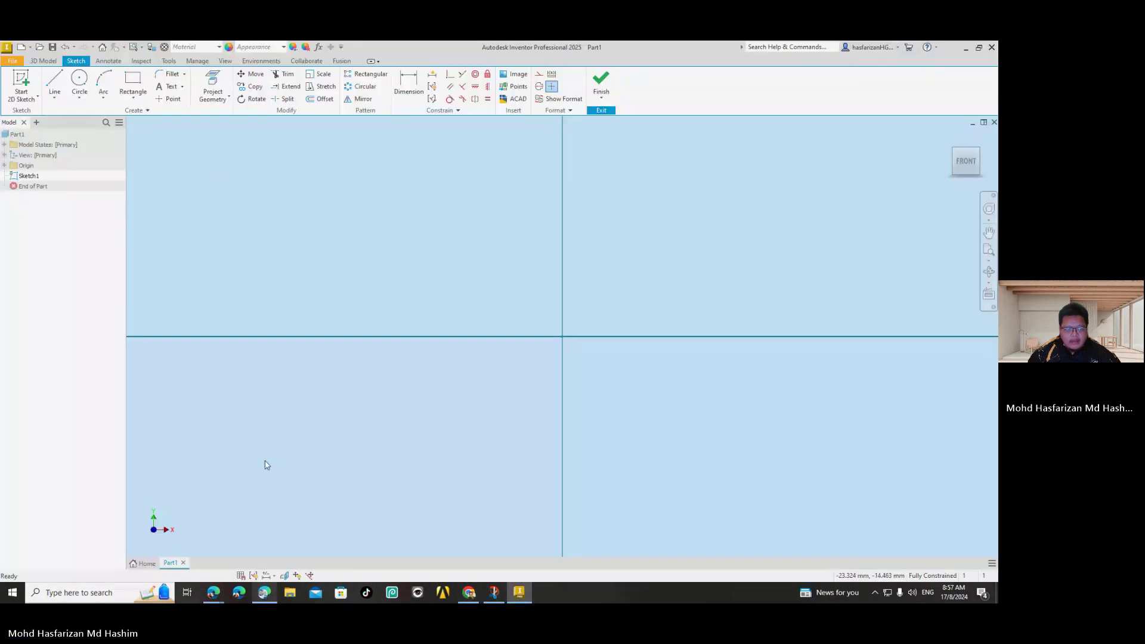
Pick the Two Point rectangle tool and pan the origin to the lower left
left_click(136, 101)
left_click(141, 101)
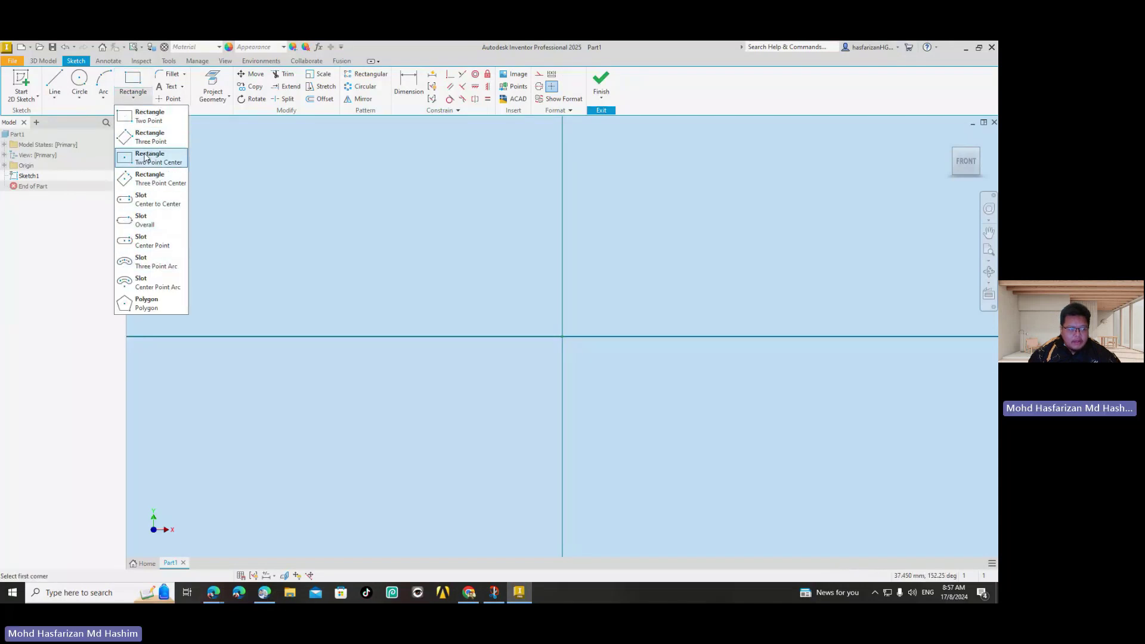
left_click(148, 117)
mouse_move(586, 332)
middle_mouse_down()
mouse_move(562, 350)
mouse_move(412, 384)
middle_mouse_up()
scroll(353, 380, "down", 2)
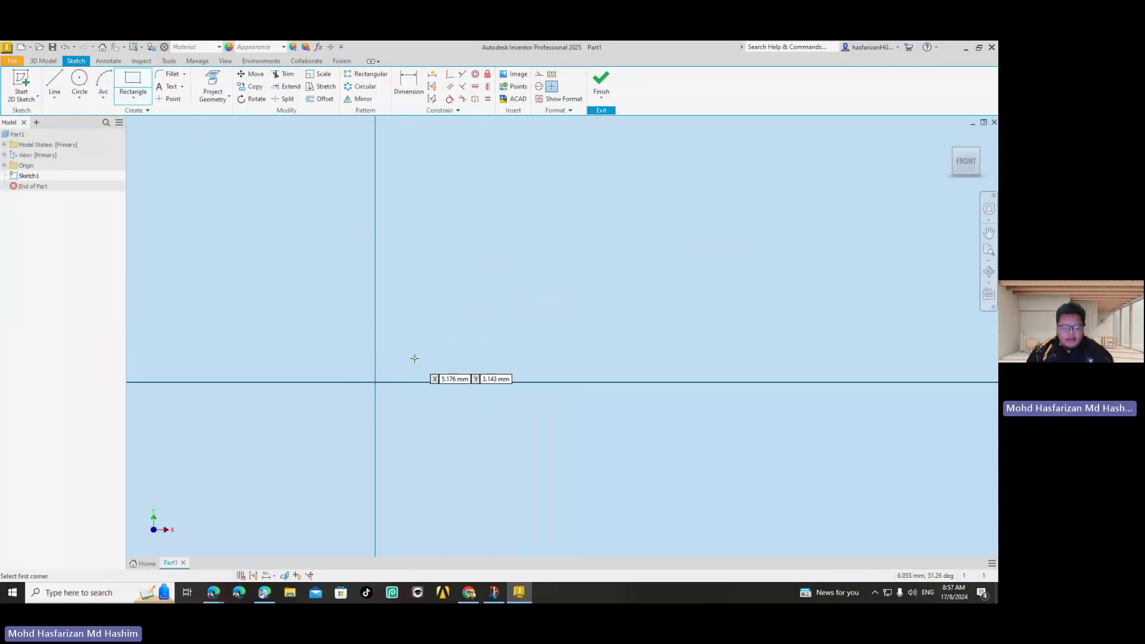
Draw a two-corner rectangle from the sketch origin up to the right
left_click(378, 382)
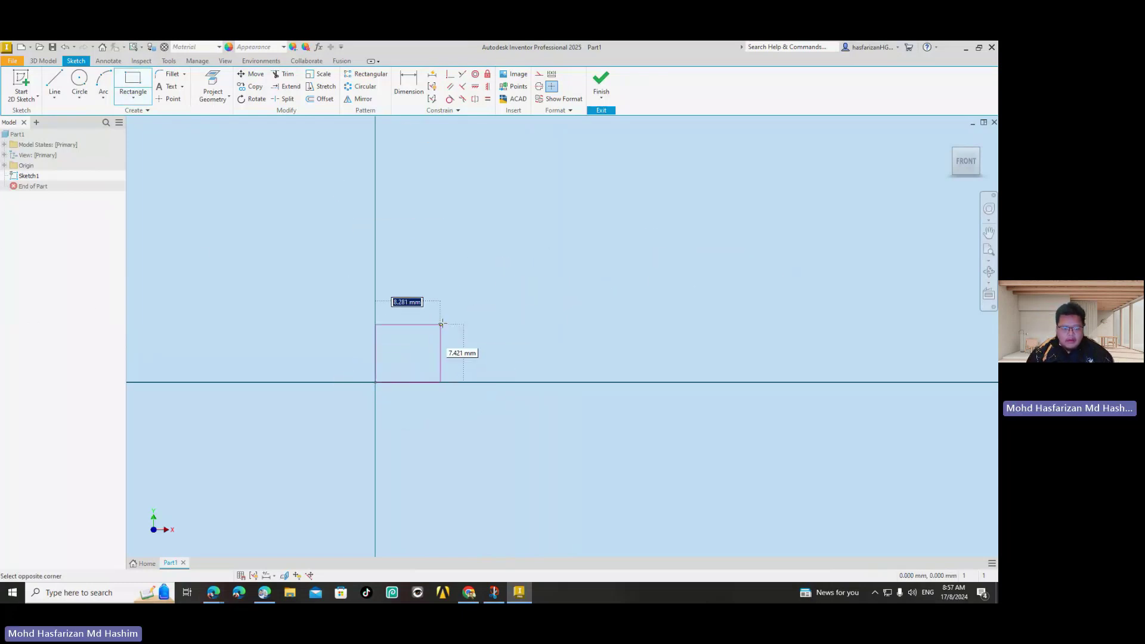
left_click(696, 165)
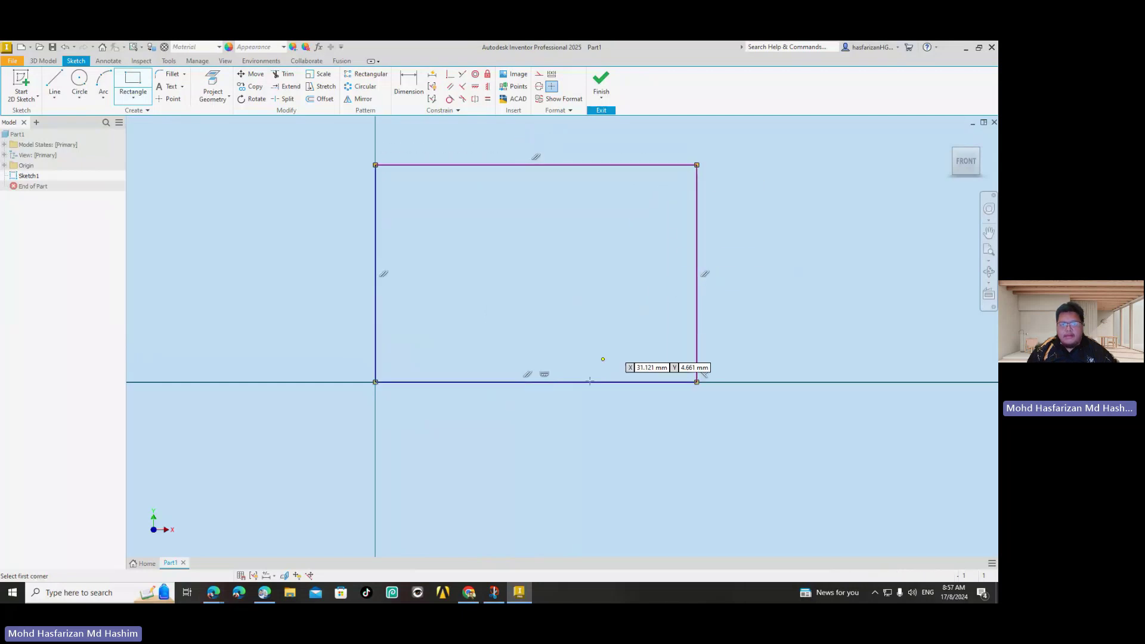
middle_click_drag(570, 395, 557, 423)
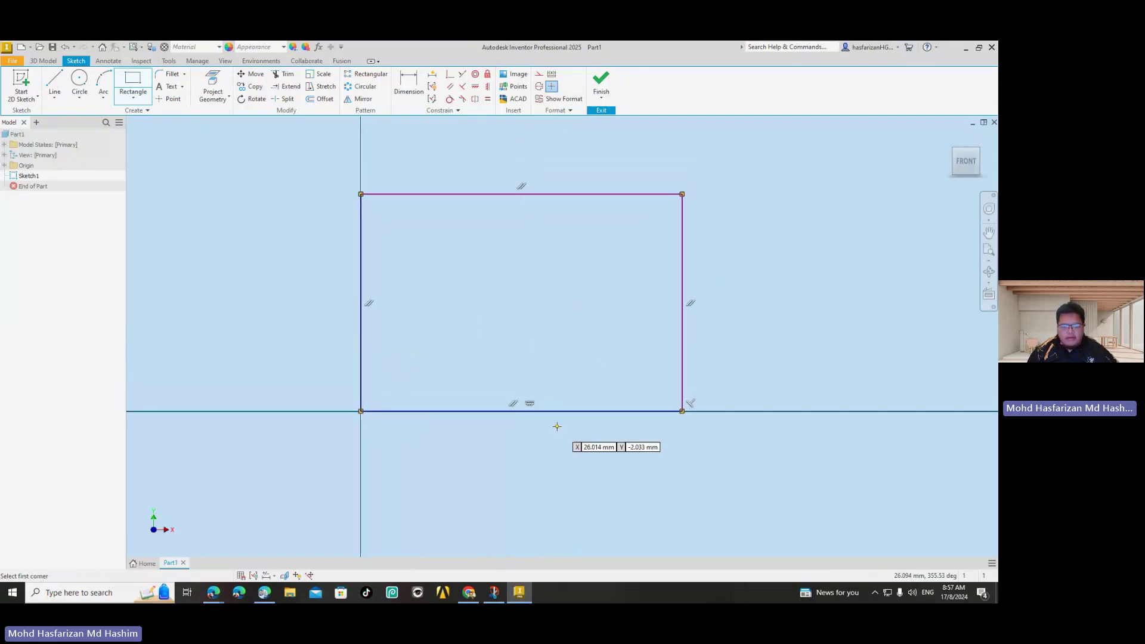
mouse_move(590, 340)
middle_mouse_down()
mouse_move(611, 297)
mouse_move(560, 352)
middle_mouse_up()
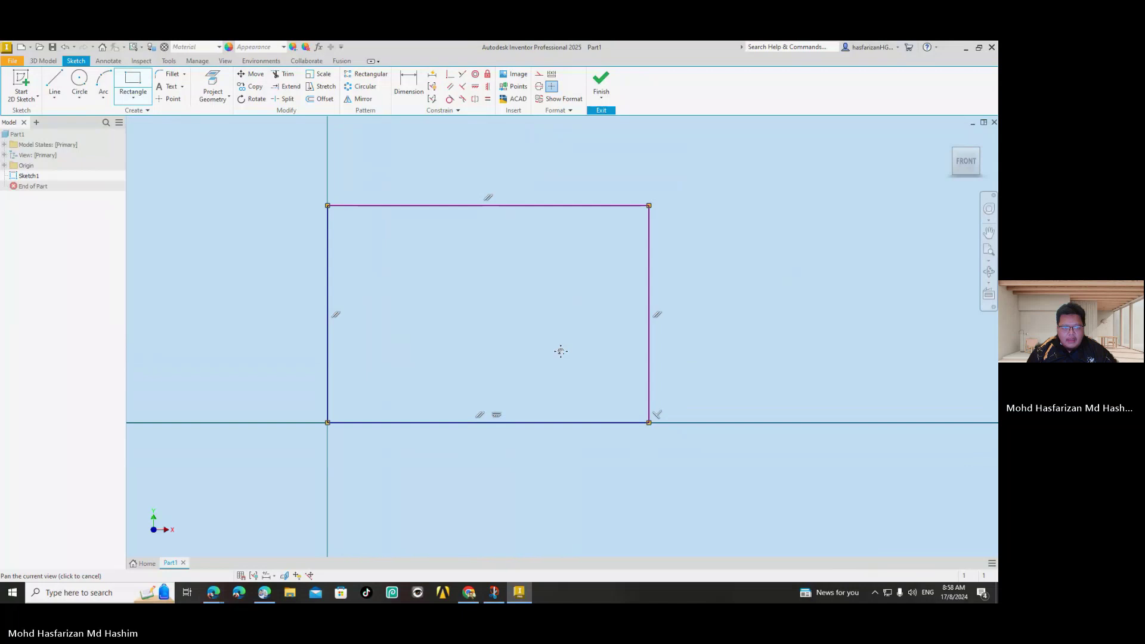
Add the 42.644 width and 28.811 height dimensions to the rectangle
left_click(408, 83)
left_click(515, 205)
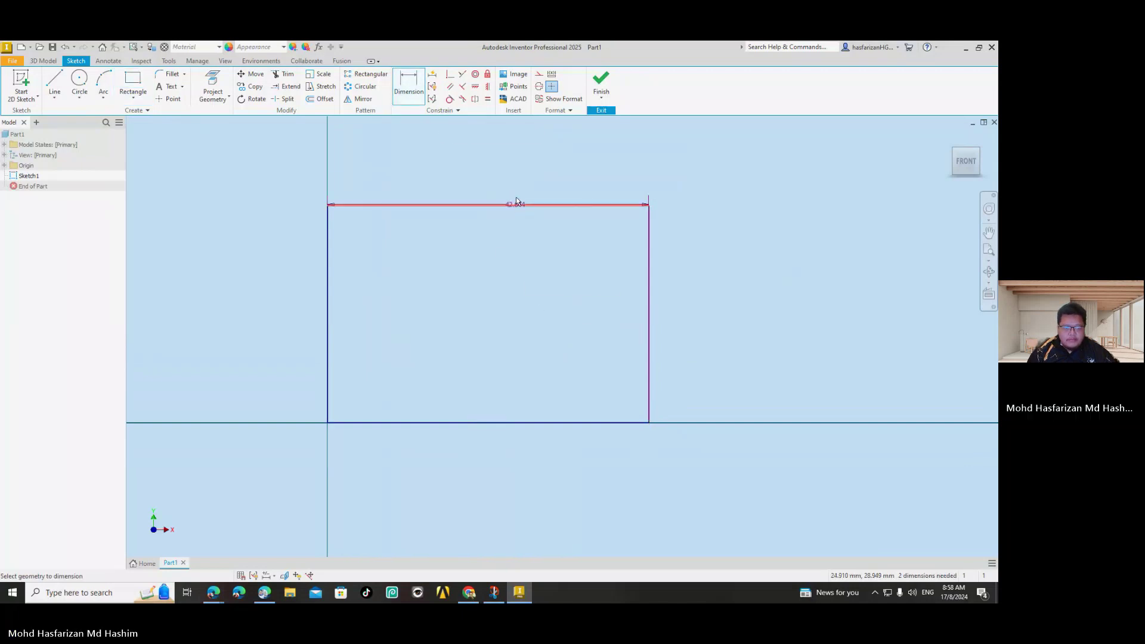
left_click(515, 174)
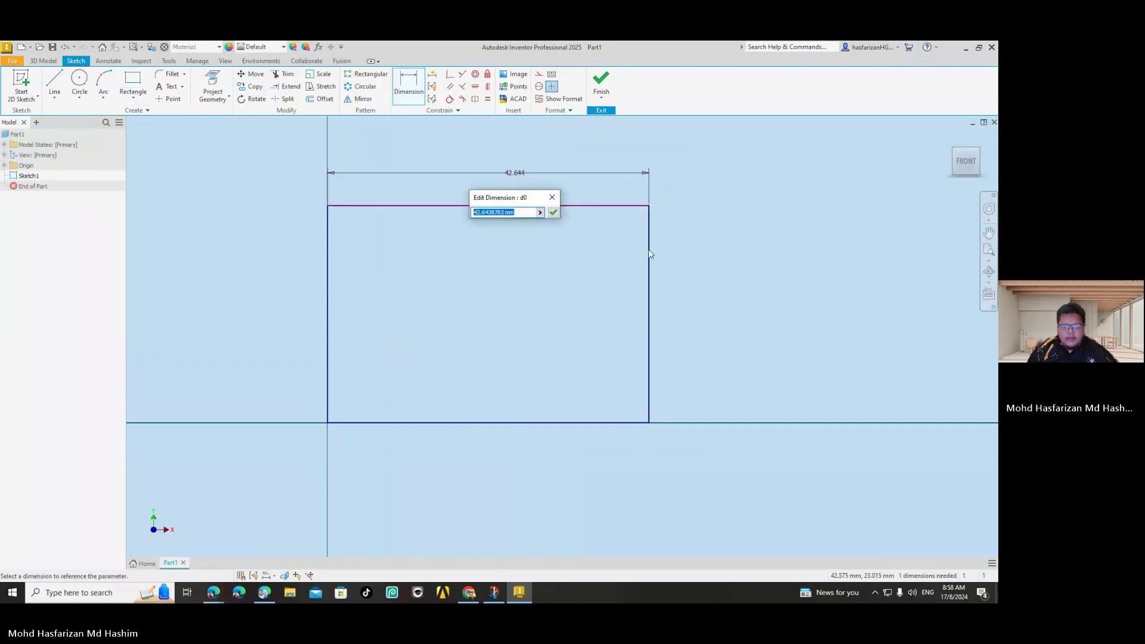
key("Return")
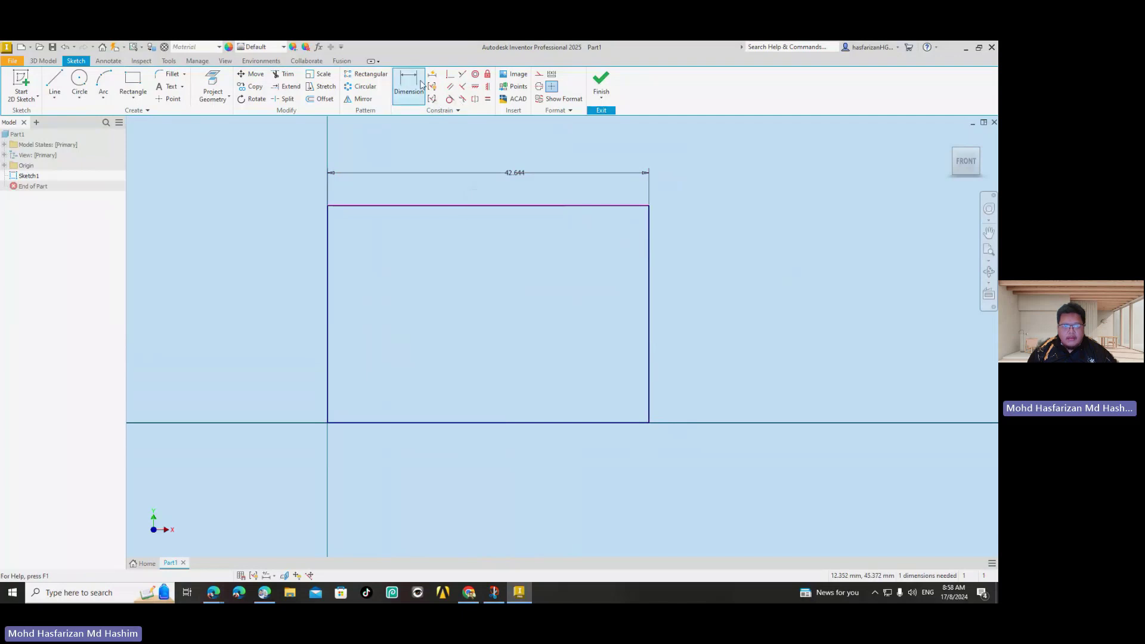
left_click(653, 279)
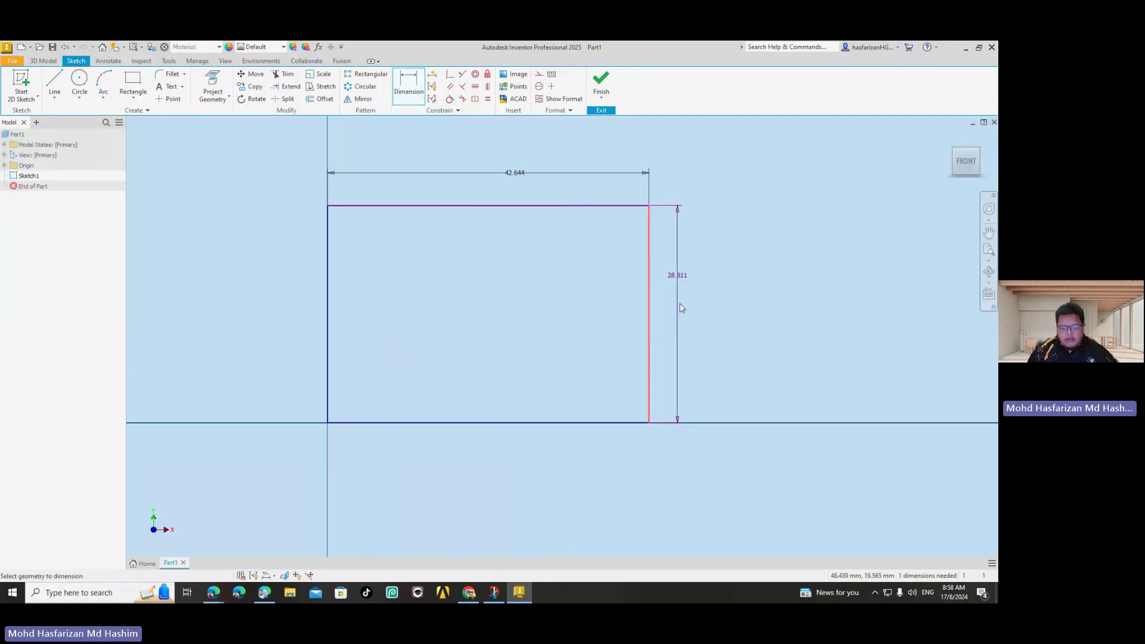
left_click(678, 275)
left_click(715, 315)
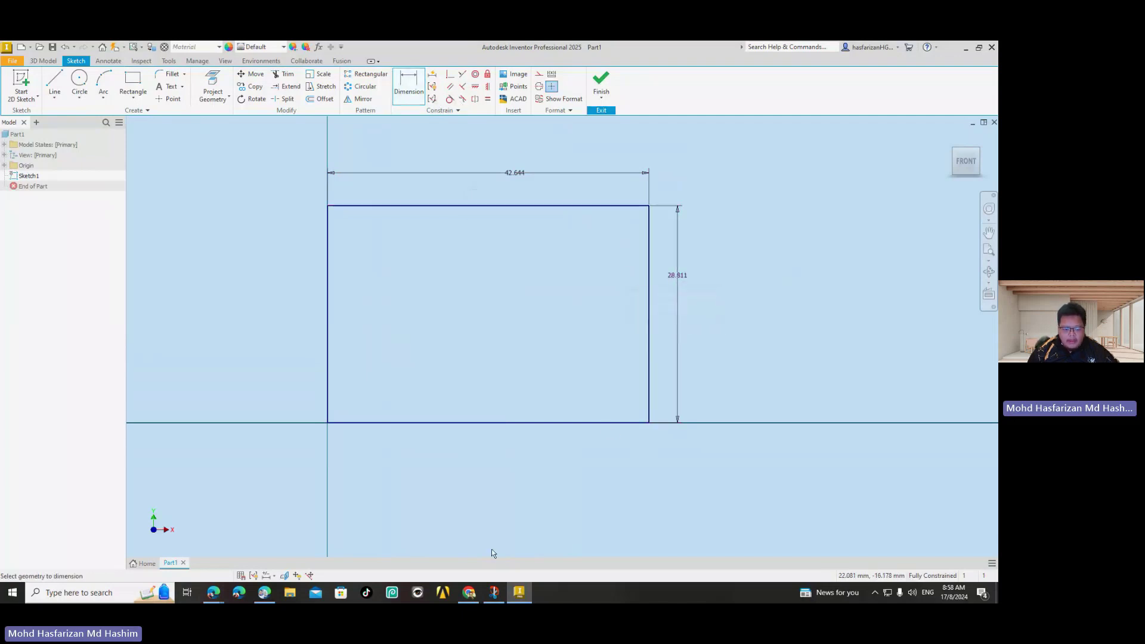
left_click(264, 592)
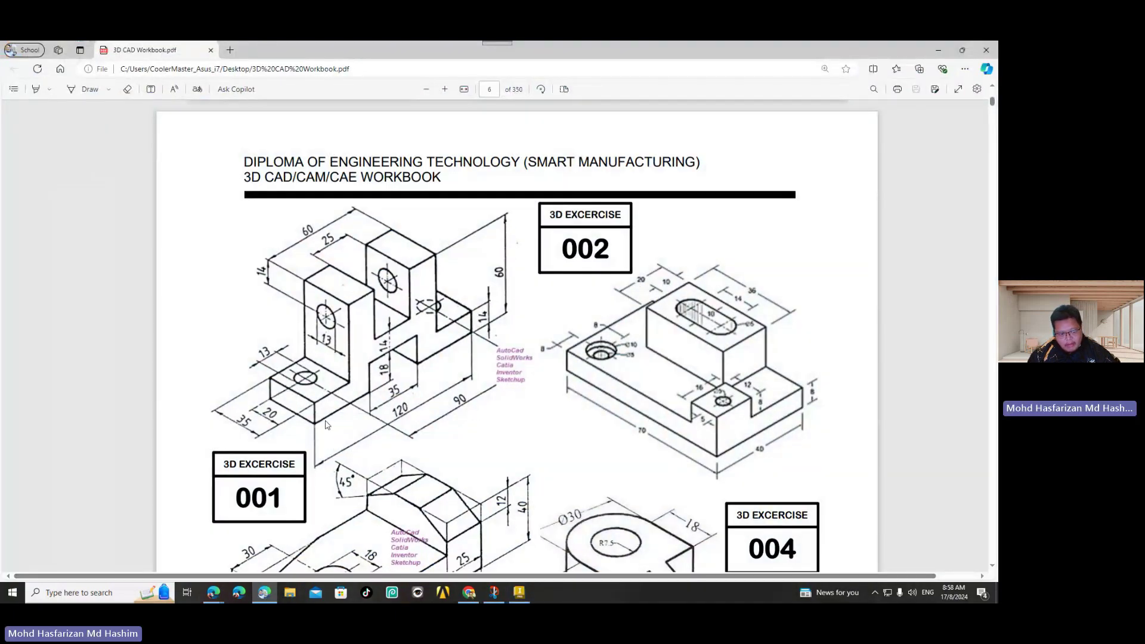
Change the rectangle's height to 60 and width to 120, then finish the sketch
left_click(519, 592)
left_click(679, 274)
type("60")
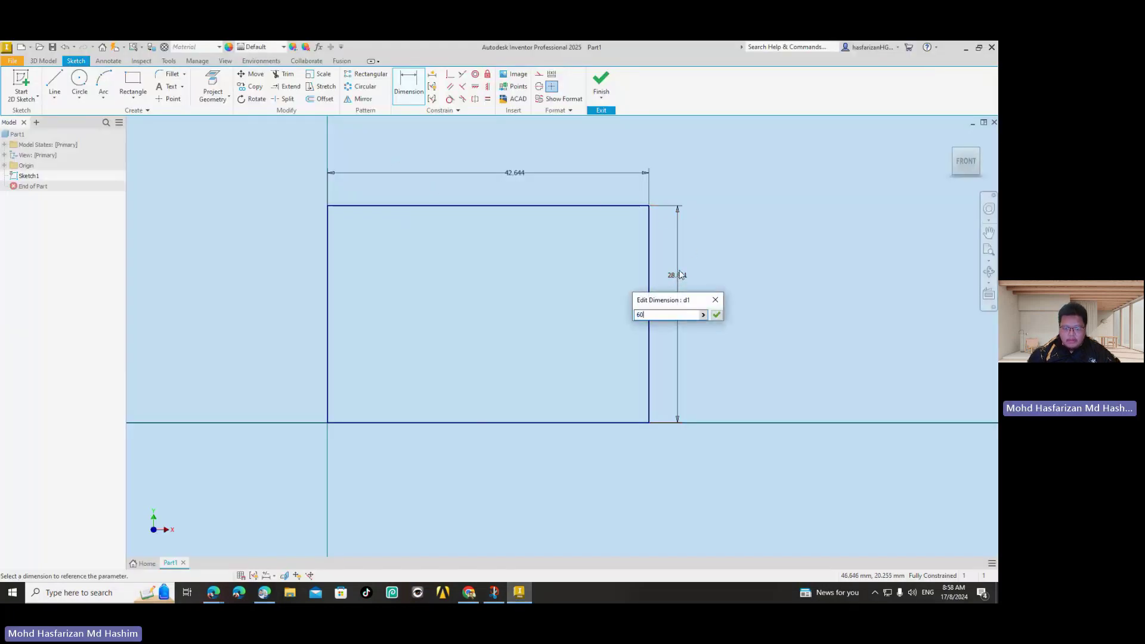
left_click(716, 314)
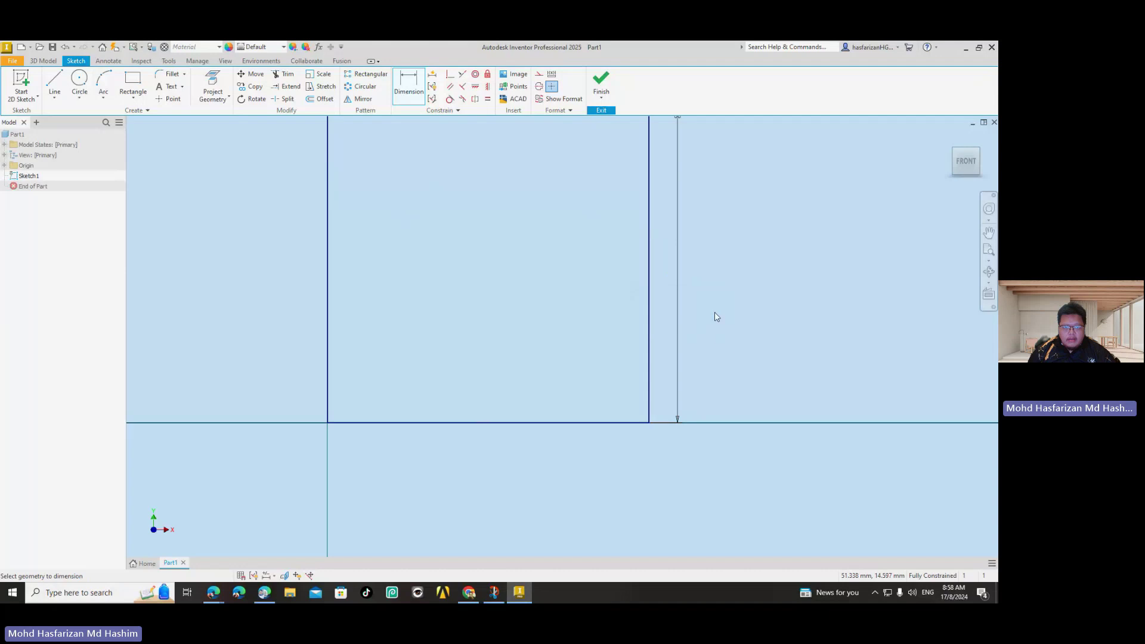
scroll(549, 222, "down", 5)
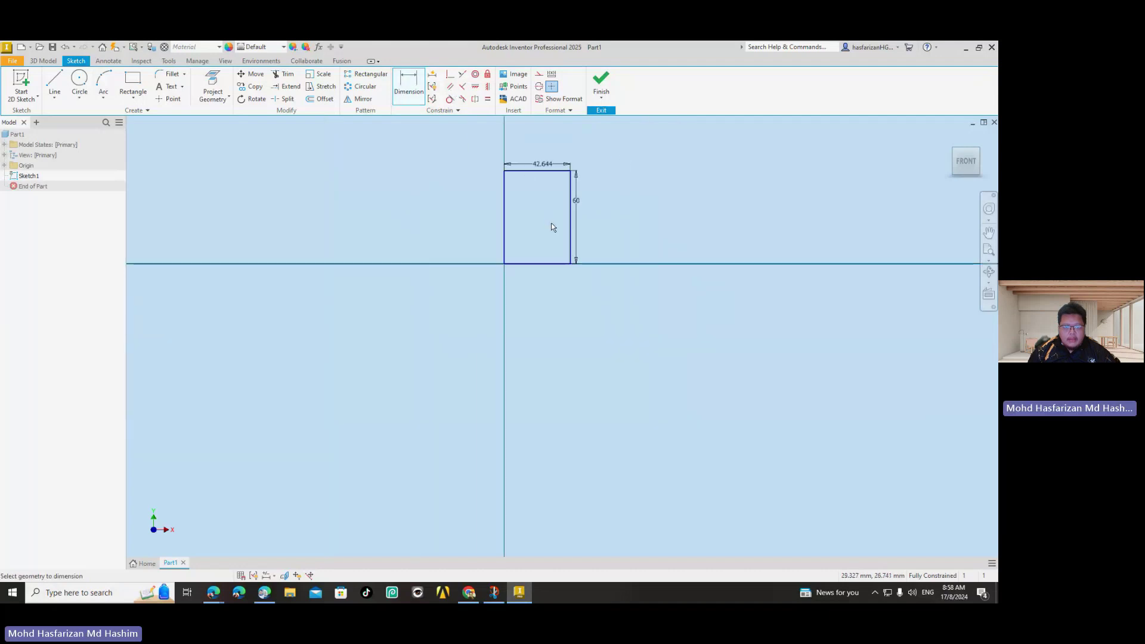
left_click(543, 166)
type("120")
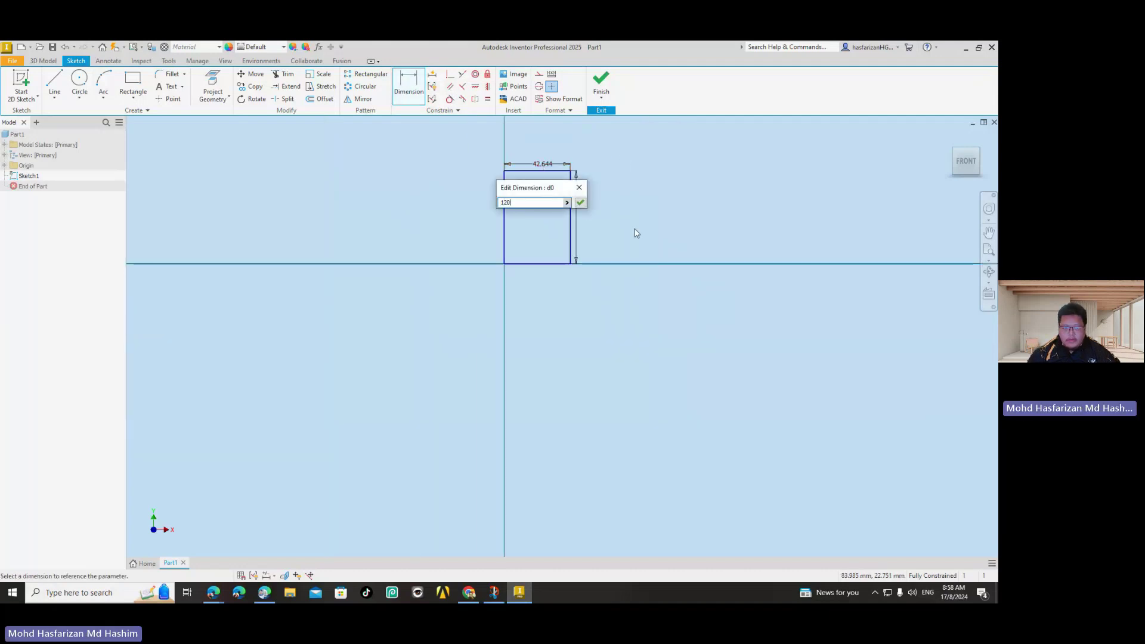
key("Return")
scroll(606, 249, "up", 3)
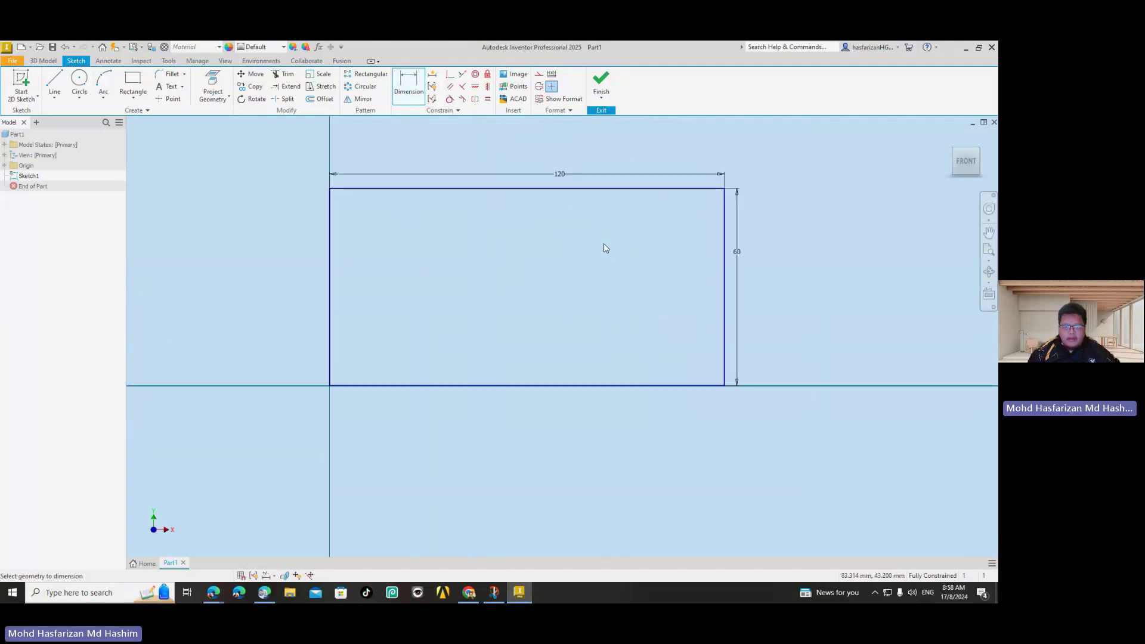
left_click(607, 84)
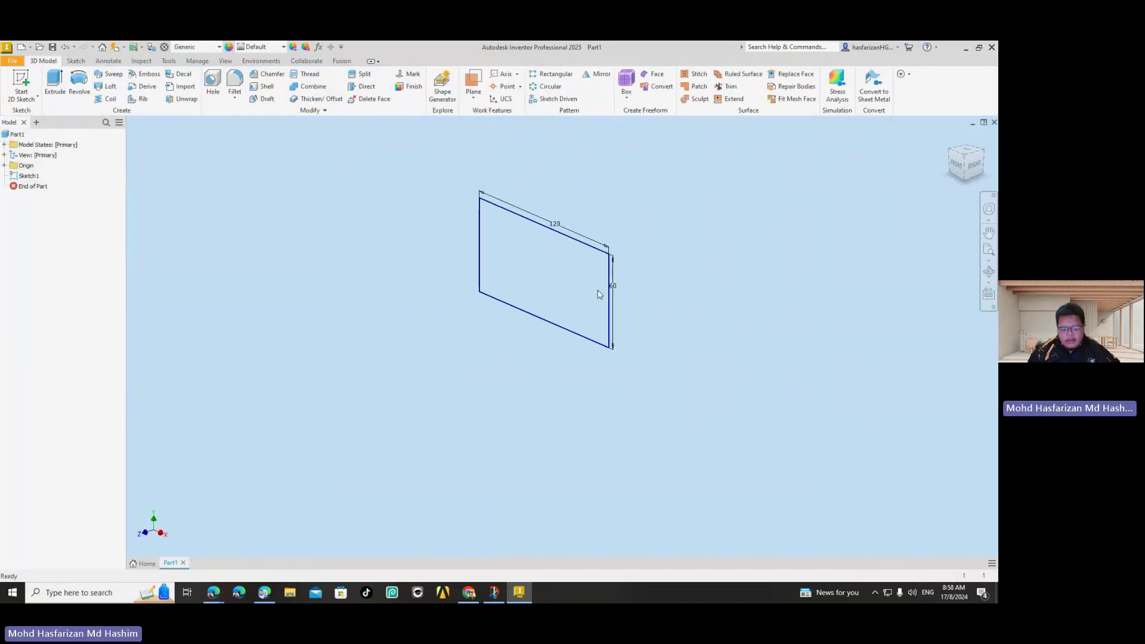
left_click(265, 592)
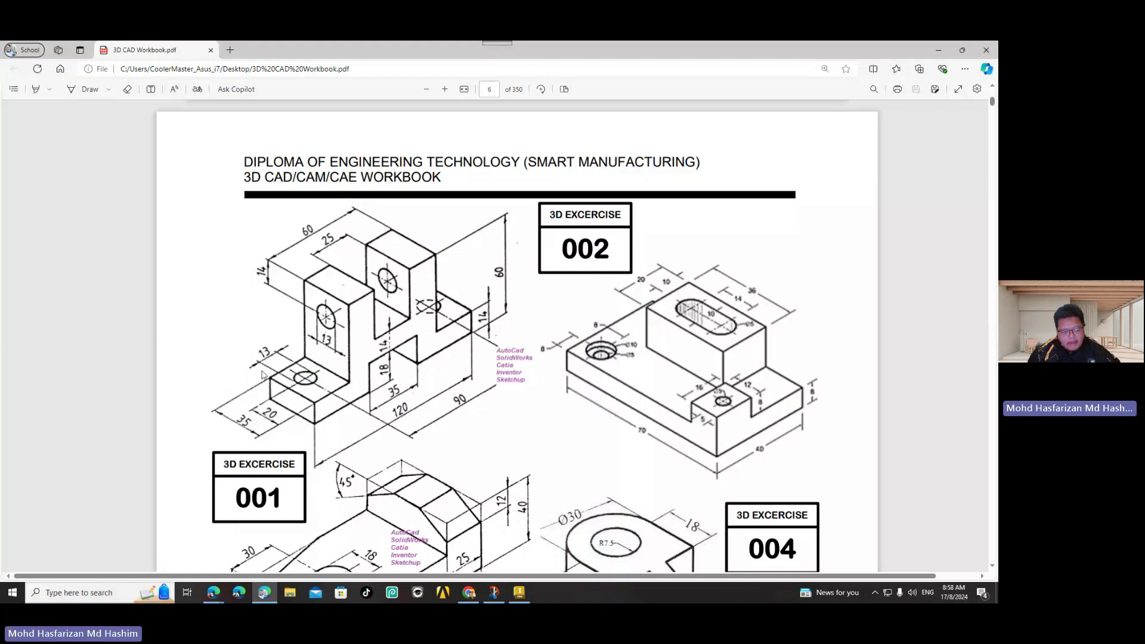
Start extruding the rectangle profile and flip the direction to the other side
left_click(264, 592)
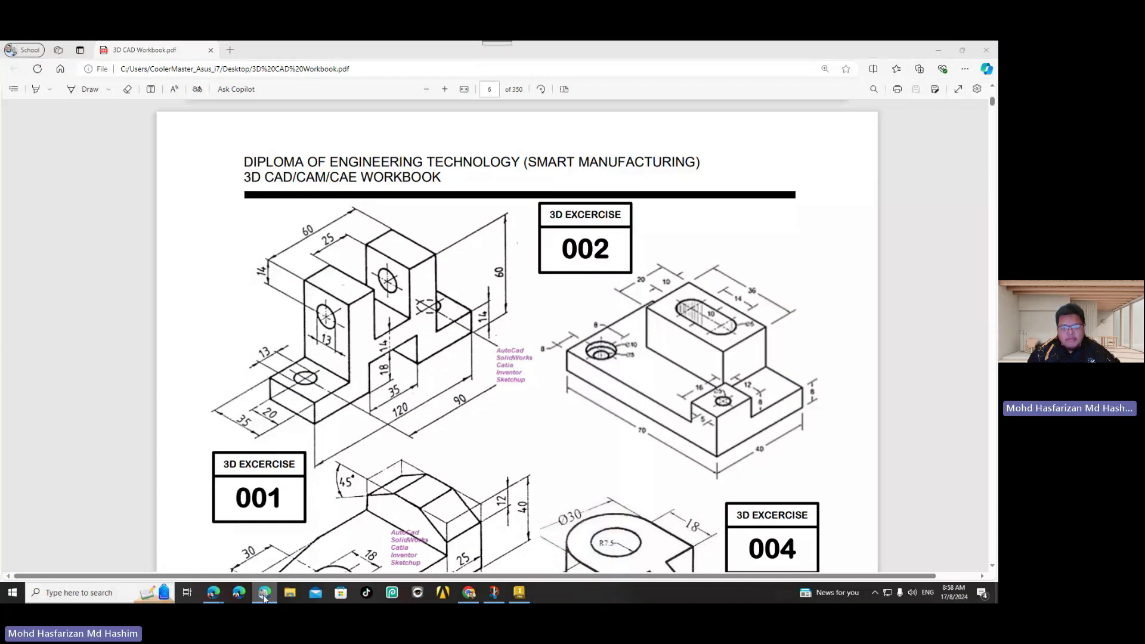
left_click(55, 84)
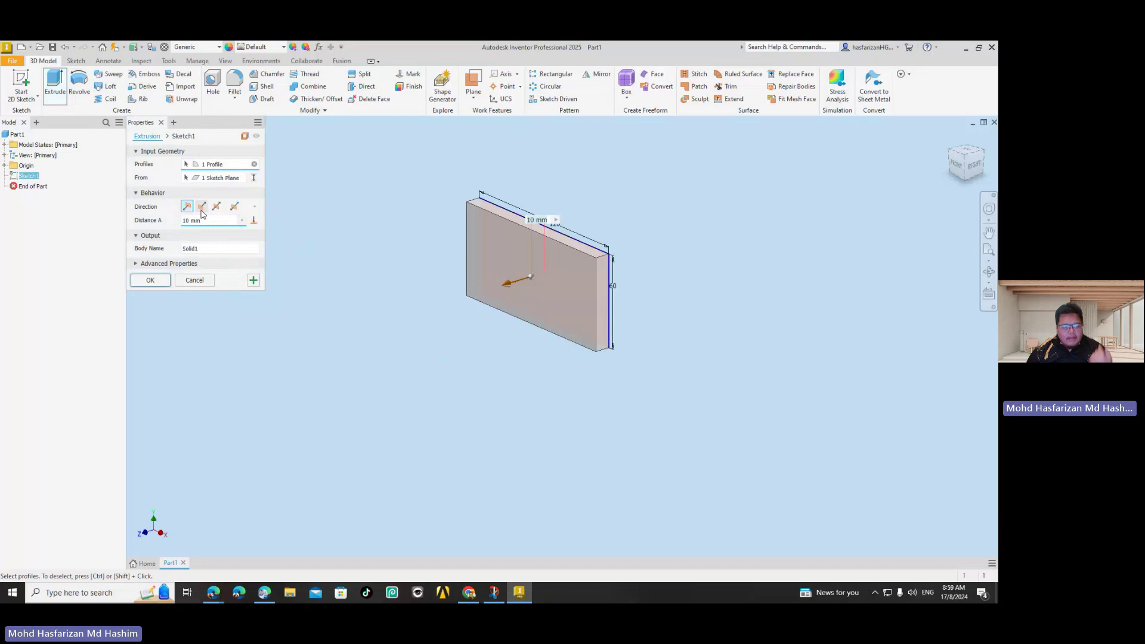
left_click(201, 207)
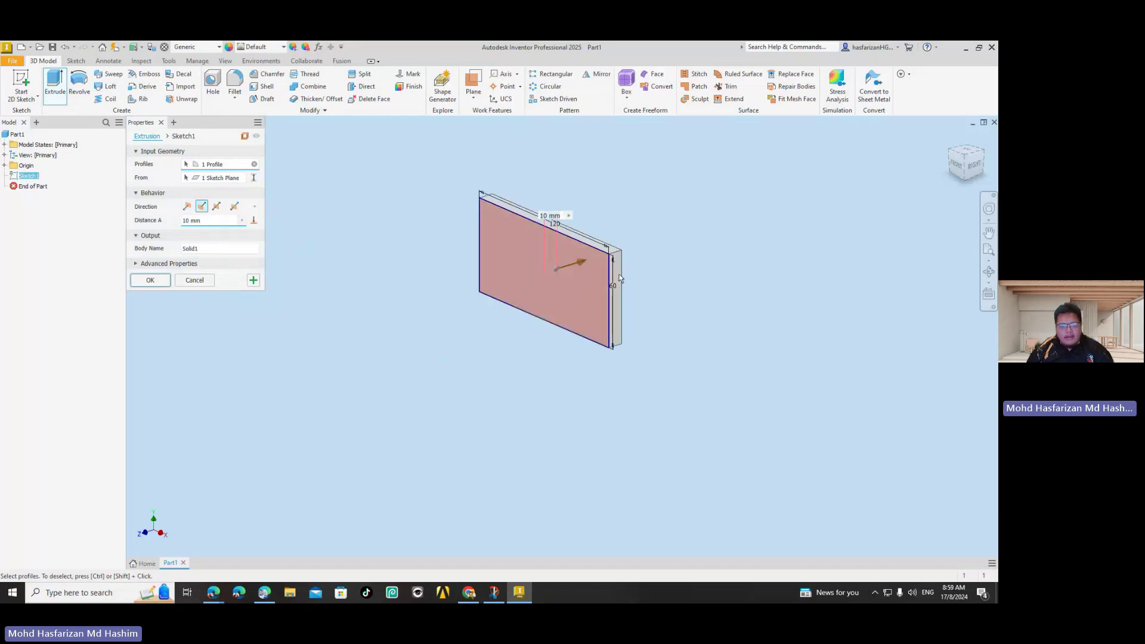
Extrude the block 35 mm in the flipped direction, then recheck the workbook drawing
mouse_move(579, 263)
left_mouse_down()
mouse_move(677, 236)
mouse_move(656, 240)
mouse_move(673, 227)
left_mouse_up()
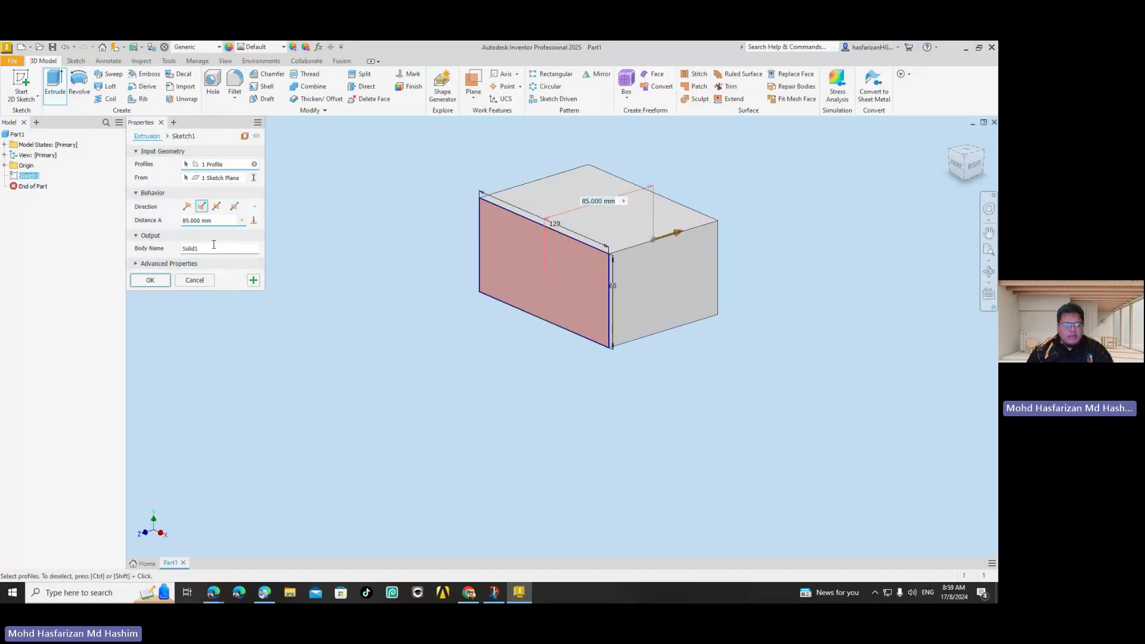
left_click_drag(216, 222, 173, 226)
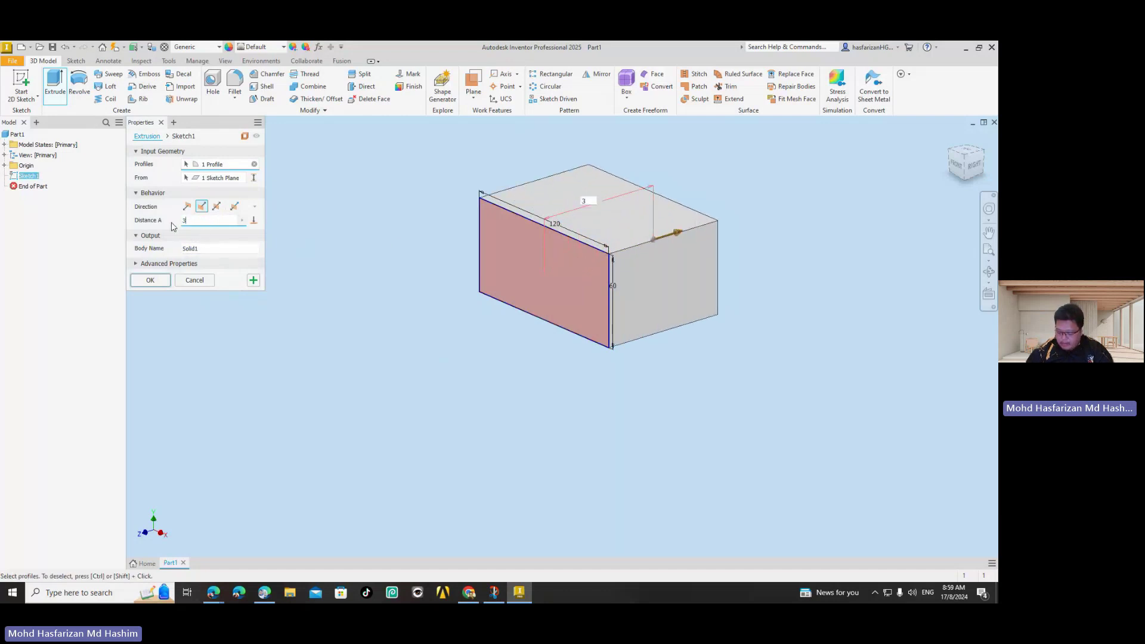
type("35")
key("Return")
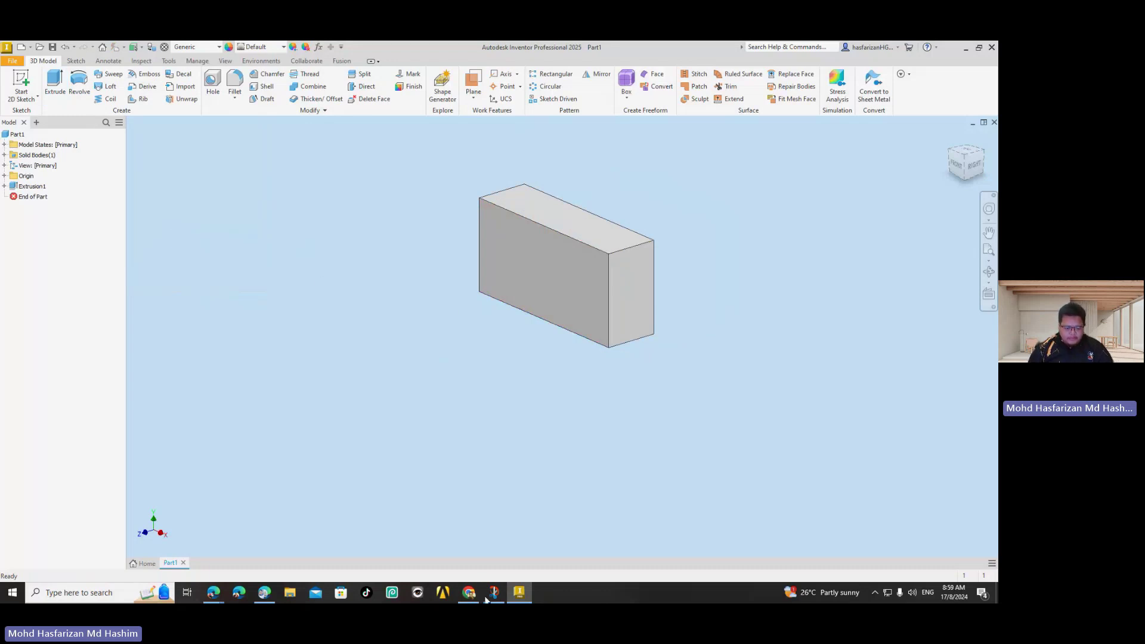
left_click(264, 592)
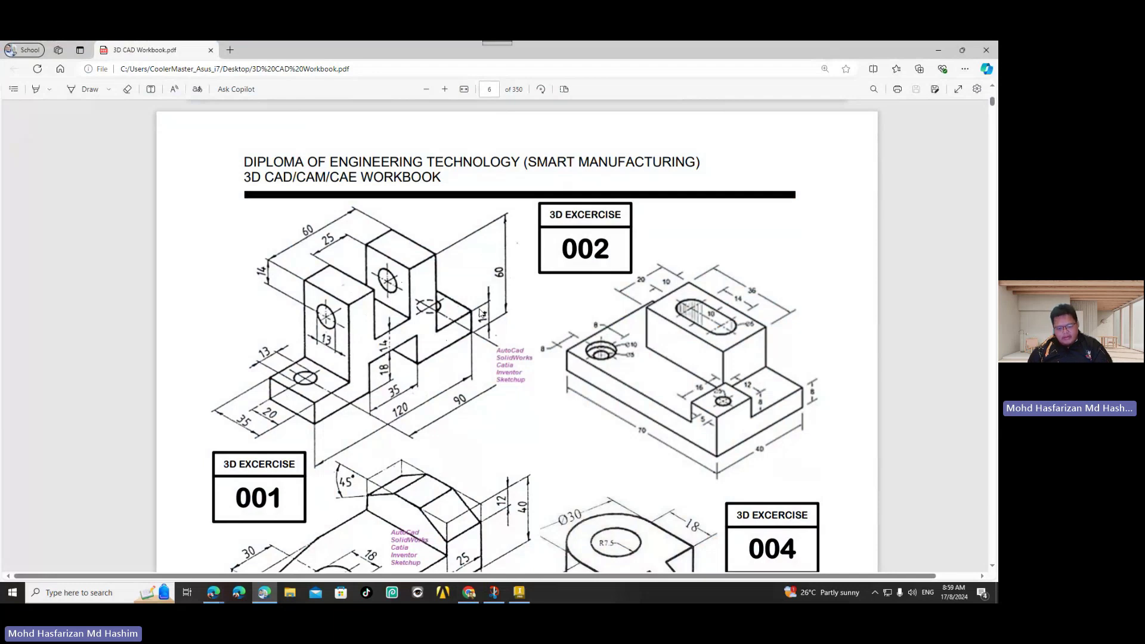
Back in Inventor, start a new 2D sketch with S, consulting the workbook meanwhile
left_click(518, 592)
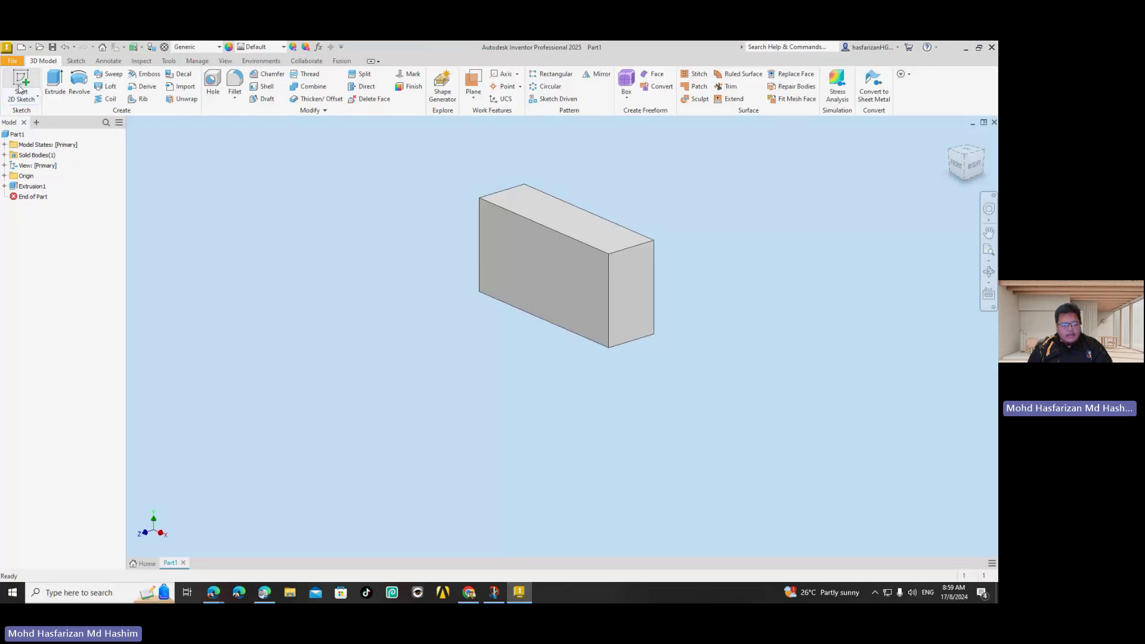
key("s")
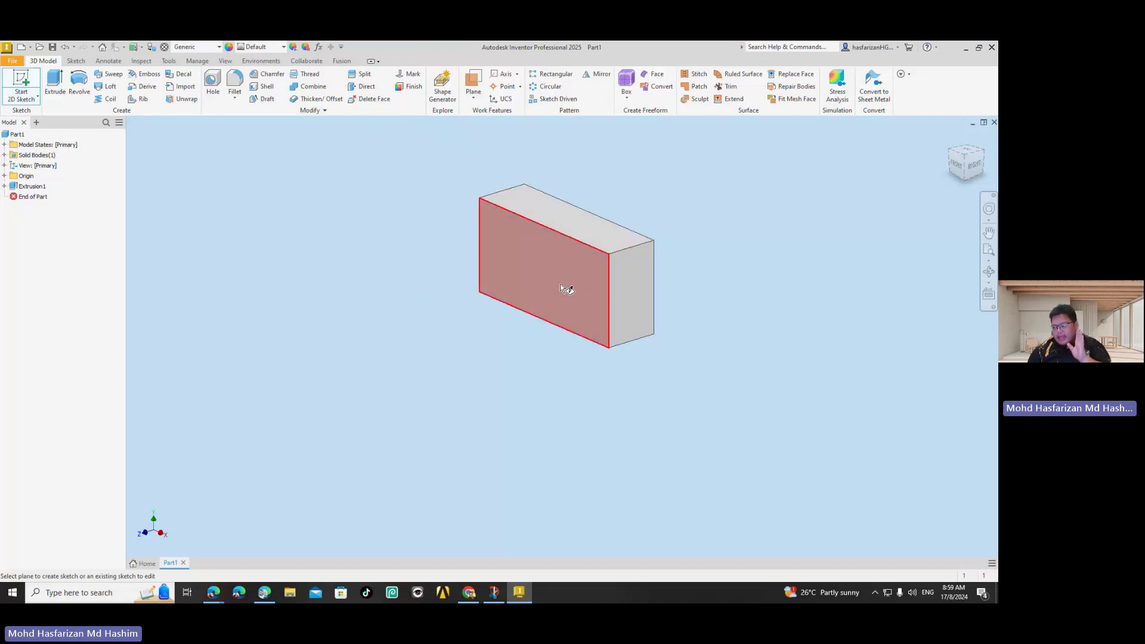
left_click(265, 591)
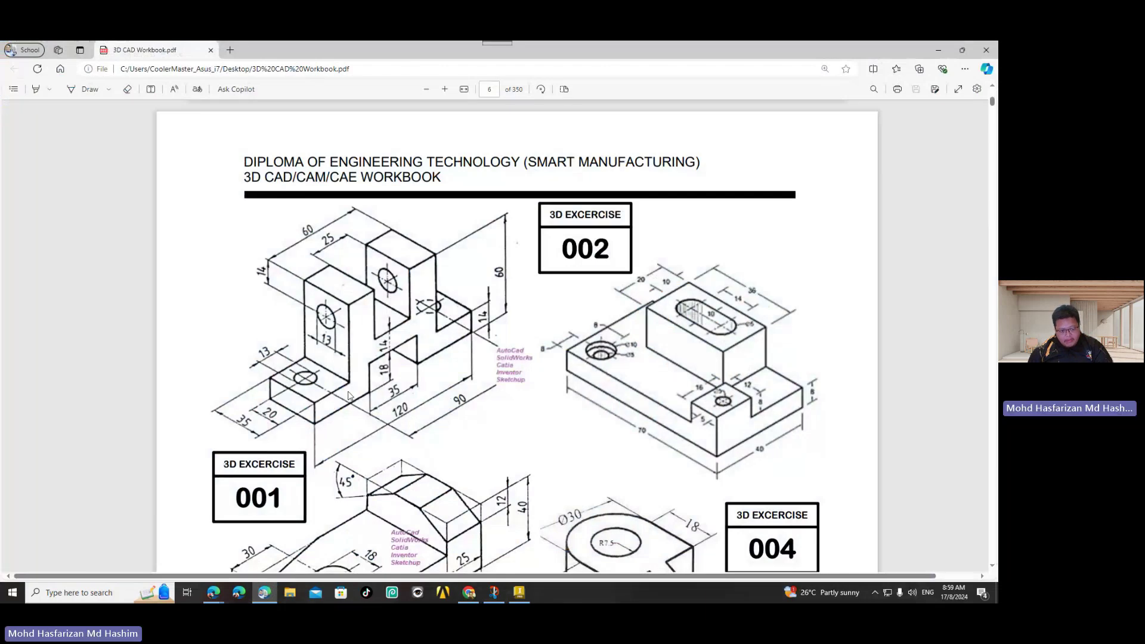
key("alt+Tab")
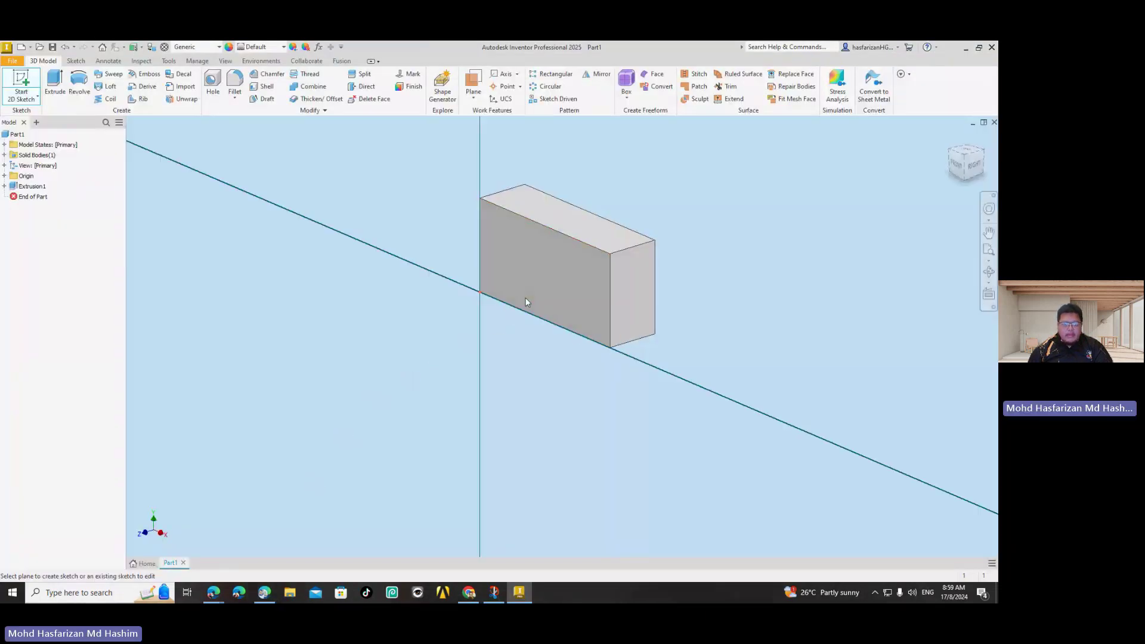
Start a sketch on the block's front face and draw a rectangle across its left end
left_click(526, 302)
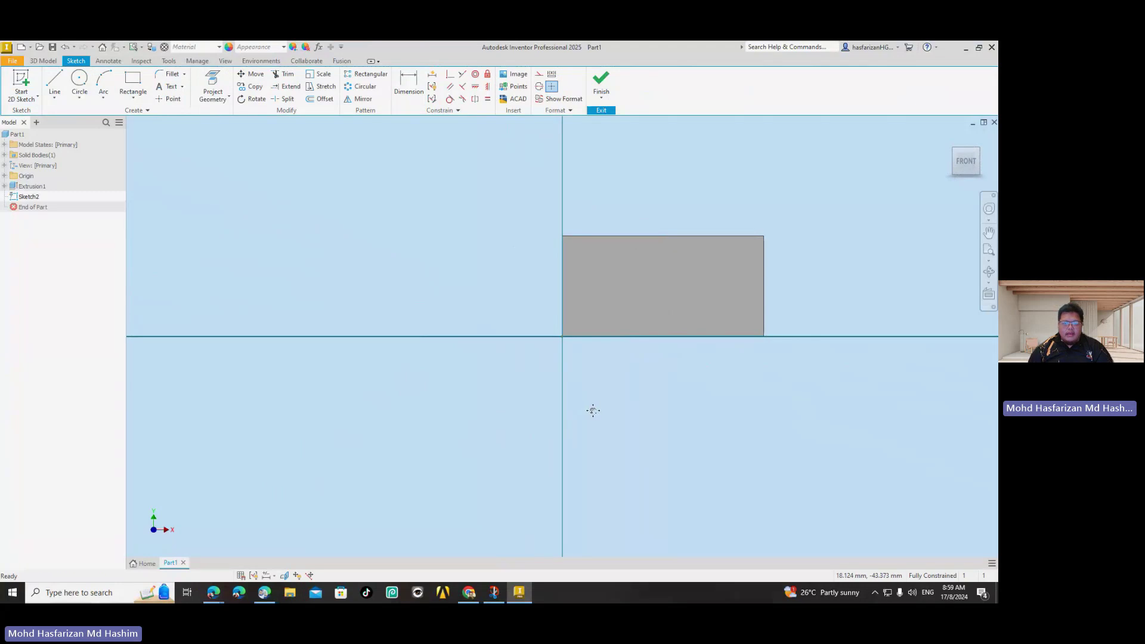
middle_click_drag(593, 411, 527, 422)
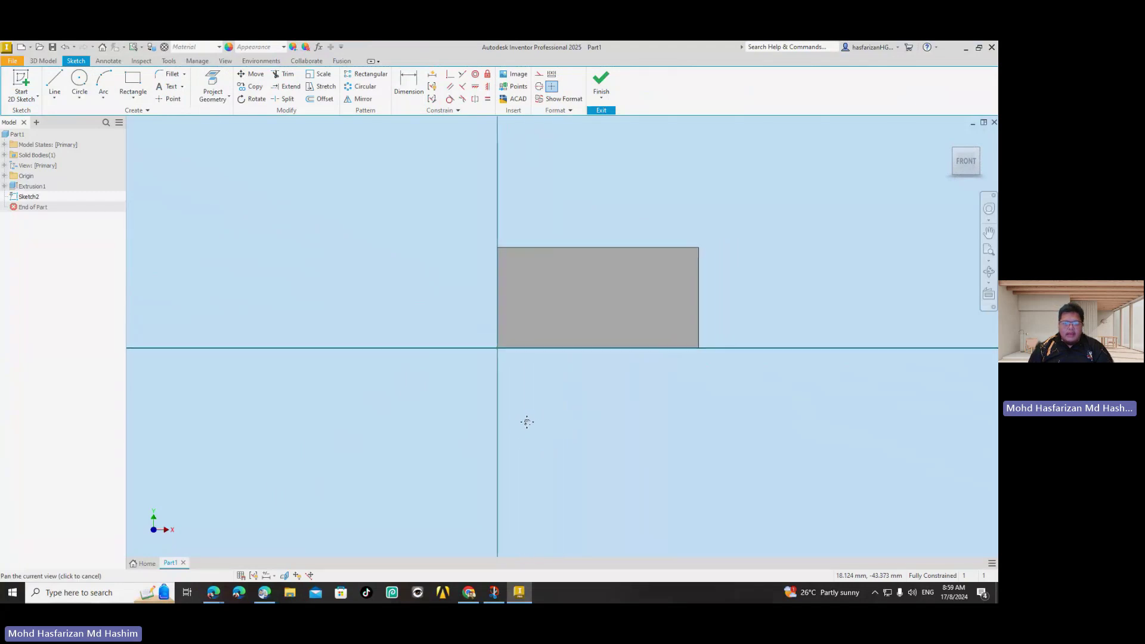
left_click(264, 592)
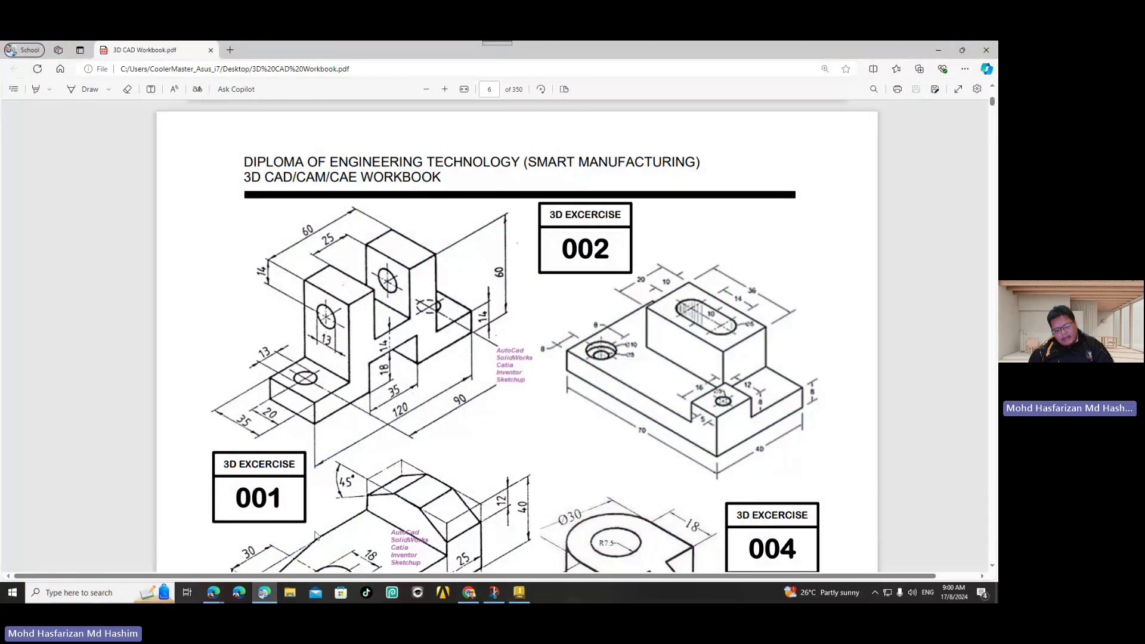
left_click(271, 593)
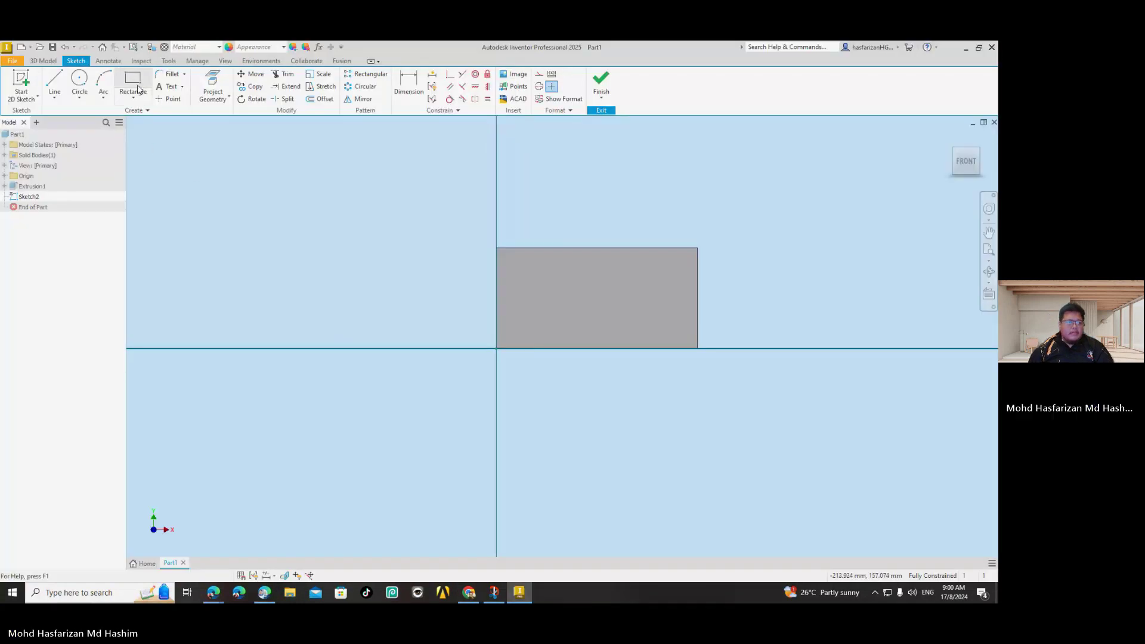
left_click(461, 222)
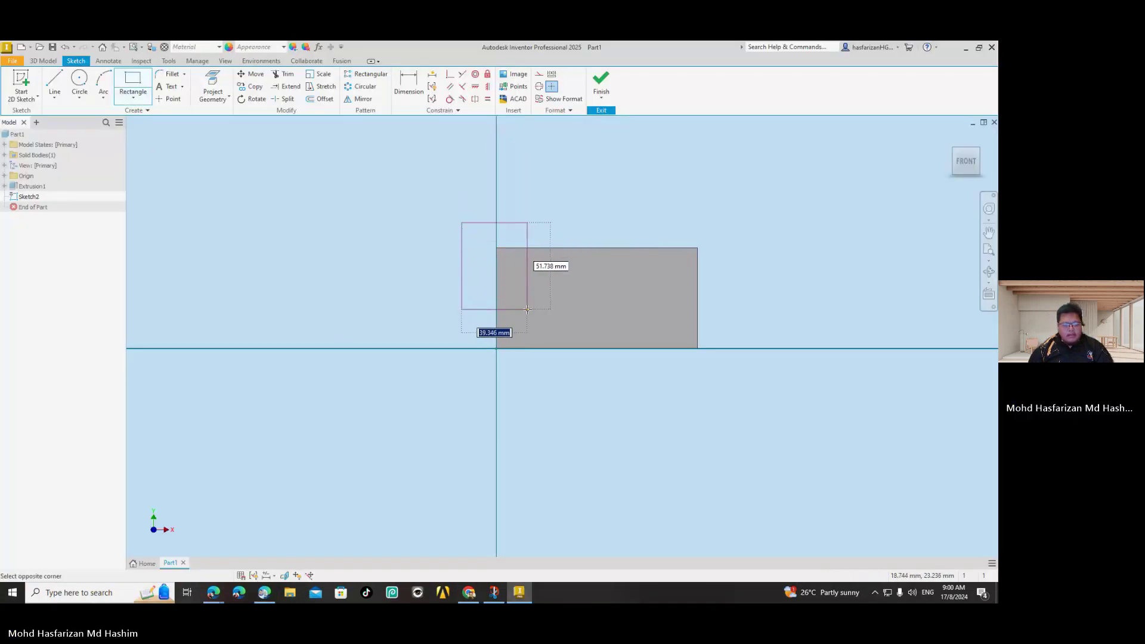
left_click(525, 309)
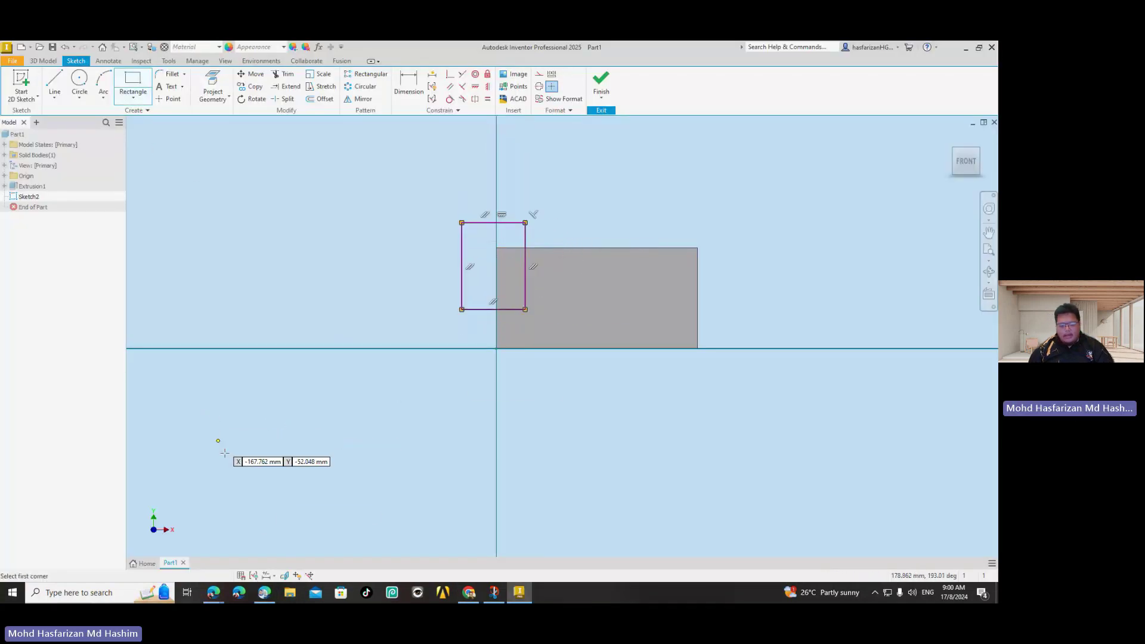
left_click(265, 592)
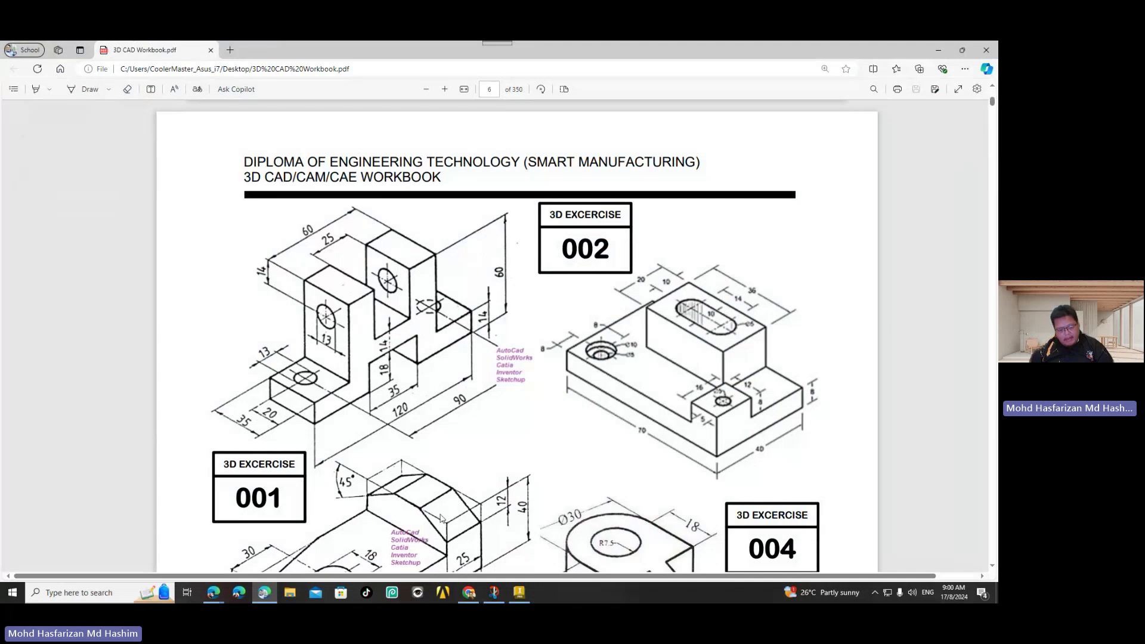
key("alt+Tab")
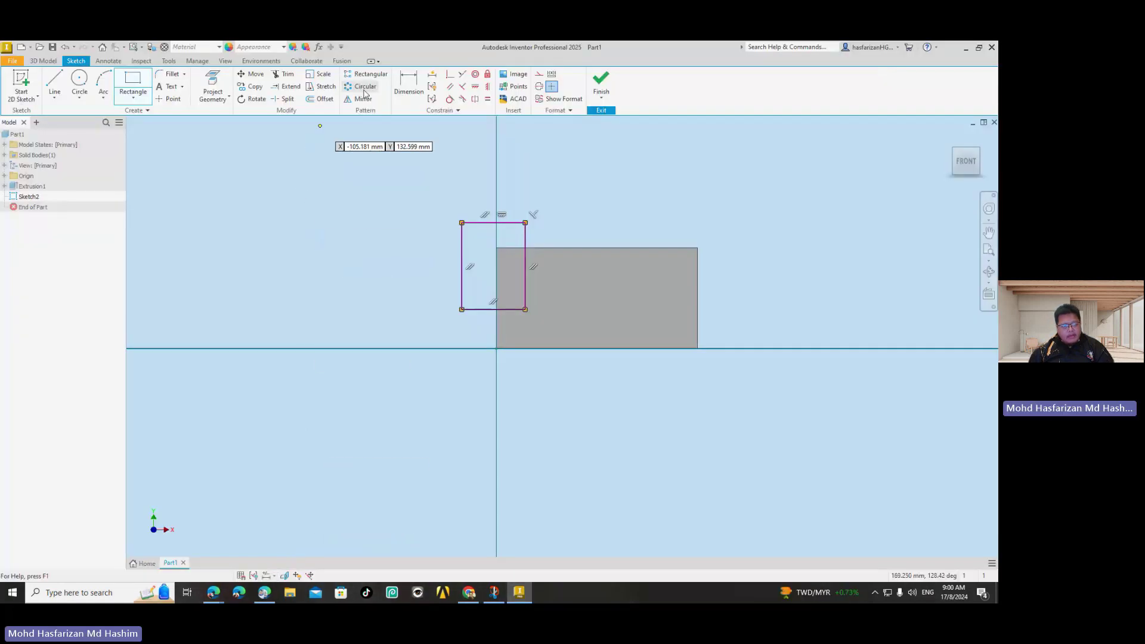
Dimension the rectangle's bottom edge 14 mm above the block's base line
left_click(409, 86)
left_click(514, 310)
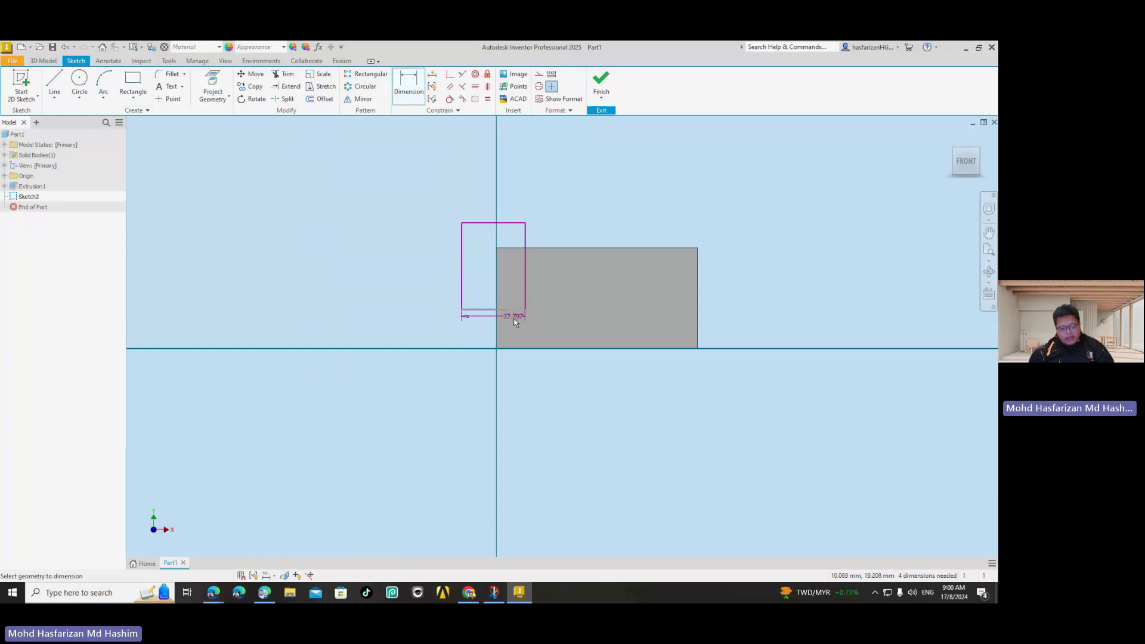
left_click(514, 349)
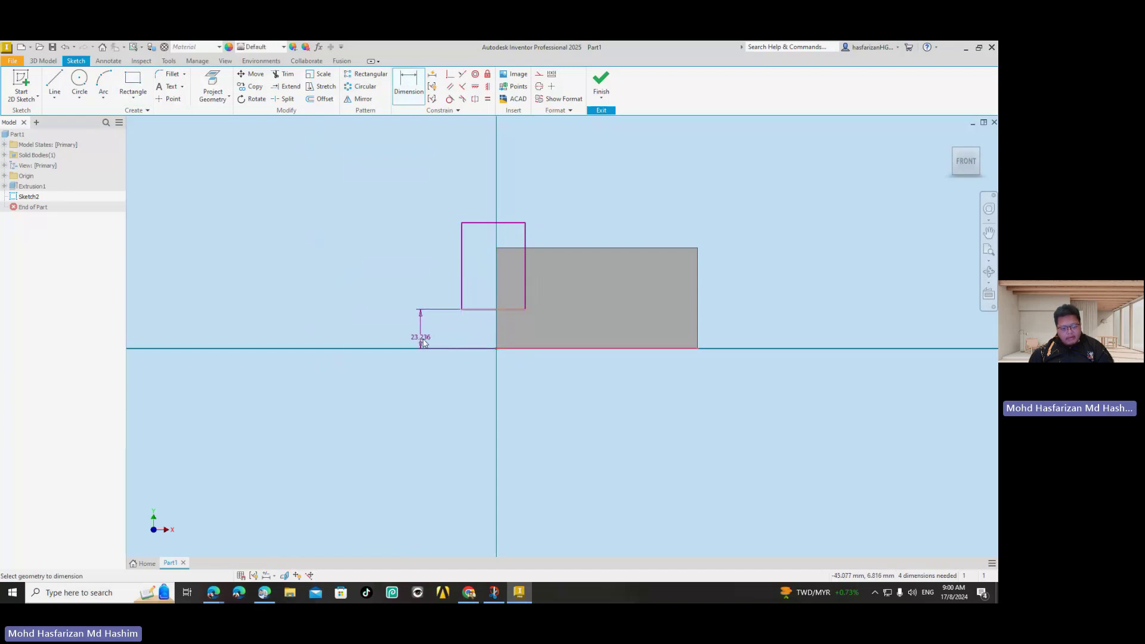
left_click(422, 343)
type("14")
key("Return")
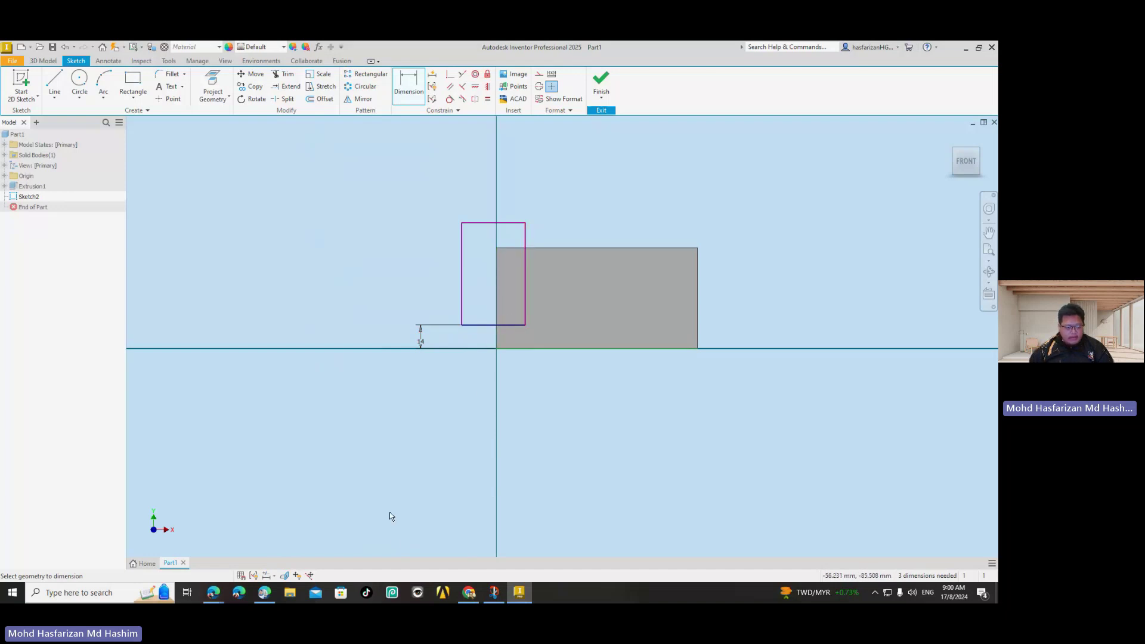
left_click(265, 593)
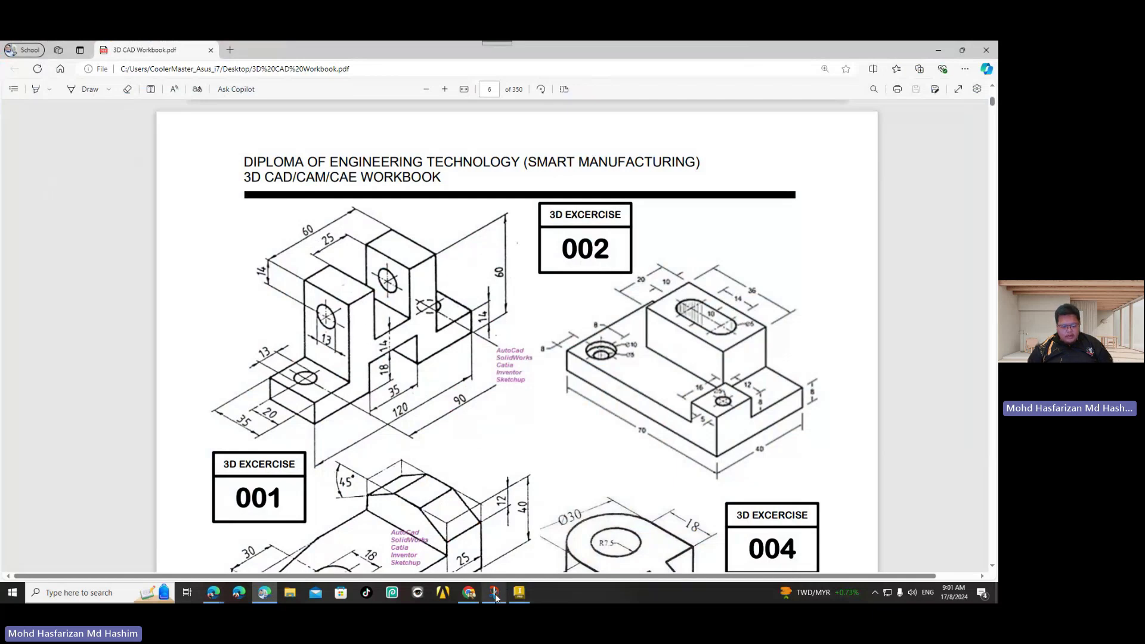
Dimension the rectangle's right edge 30 mm from the block's left end
key("alt+Tab")
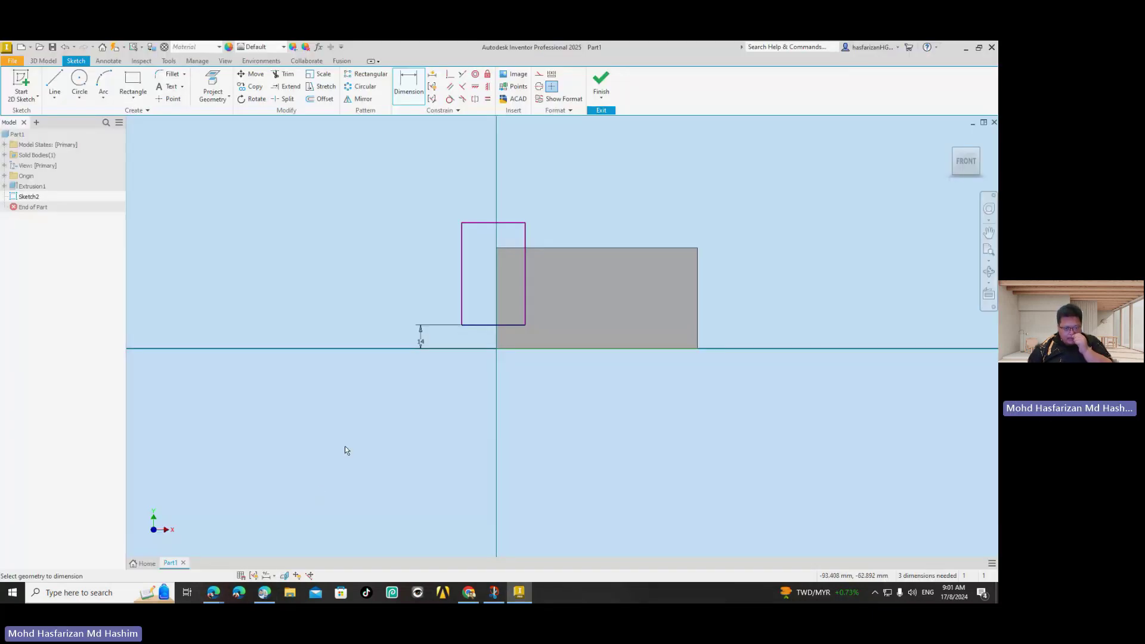
left_click(524, 285)
left_click(498, 270)
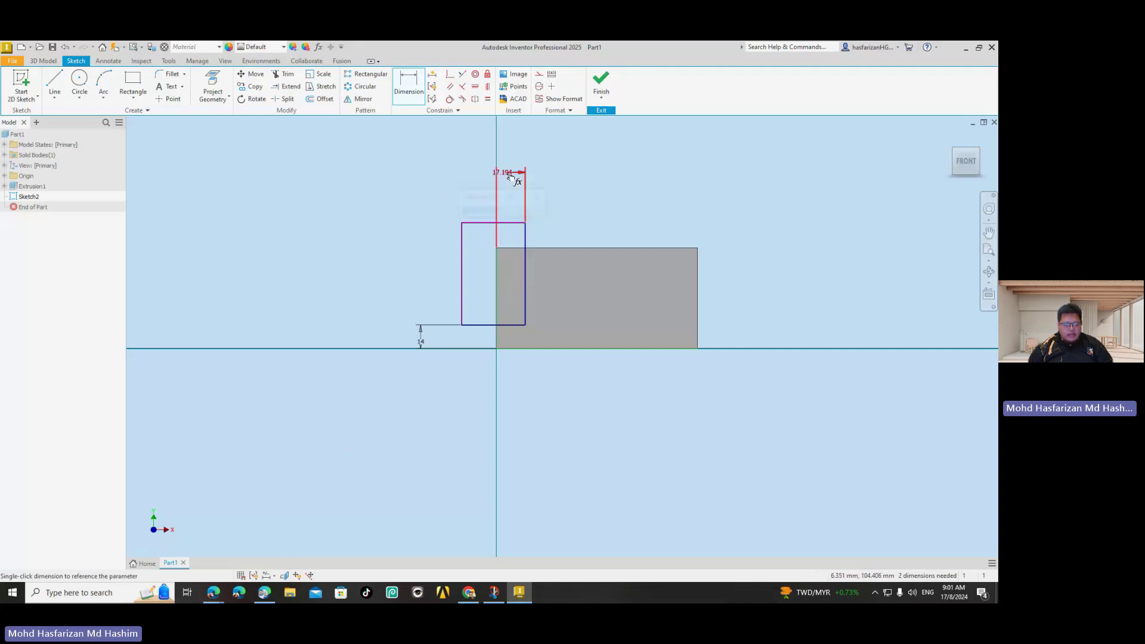
left_click(504, 173)
type("30")
key("Return")
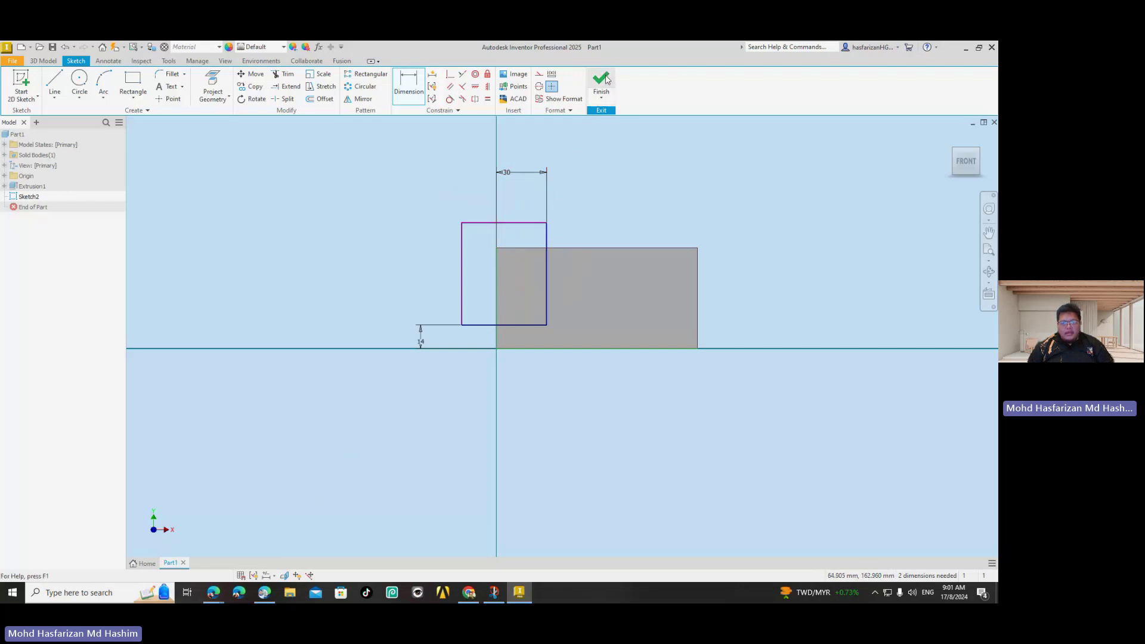
key("Escape")
Raise the rectangle's top edge above the block and finish the sketch
left_click_drag(524, 223, 523, 267)
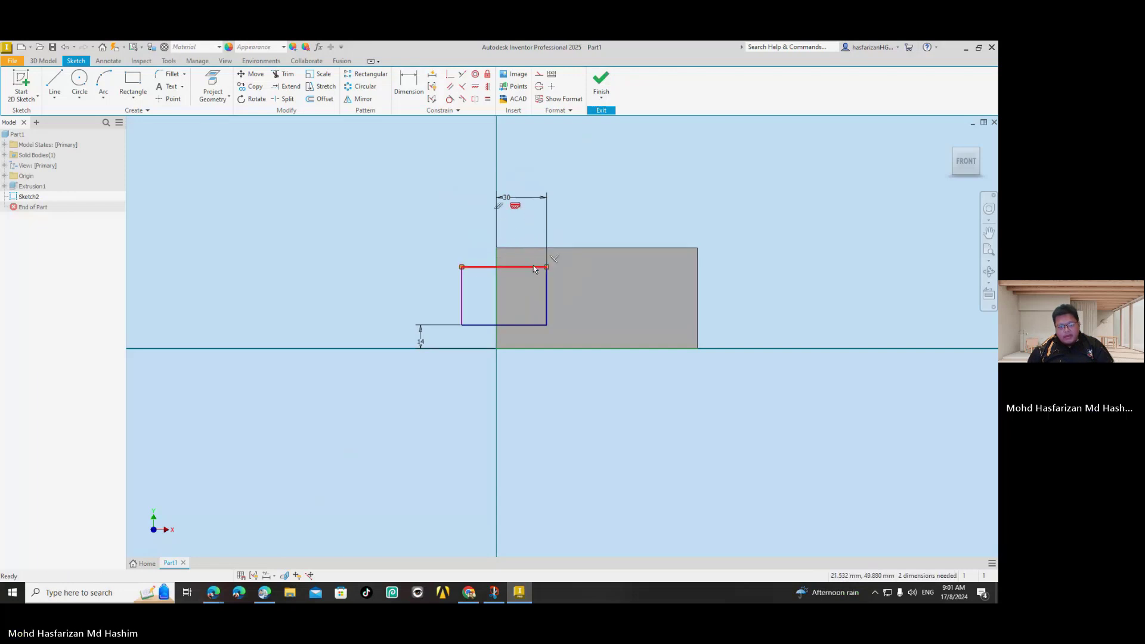
left_click_drag(524, 266, 524, 221)
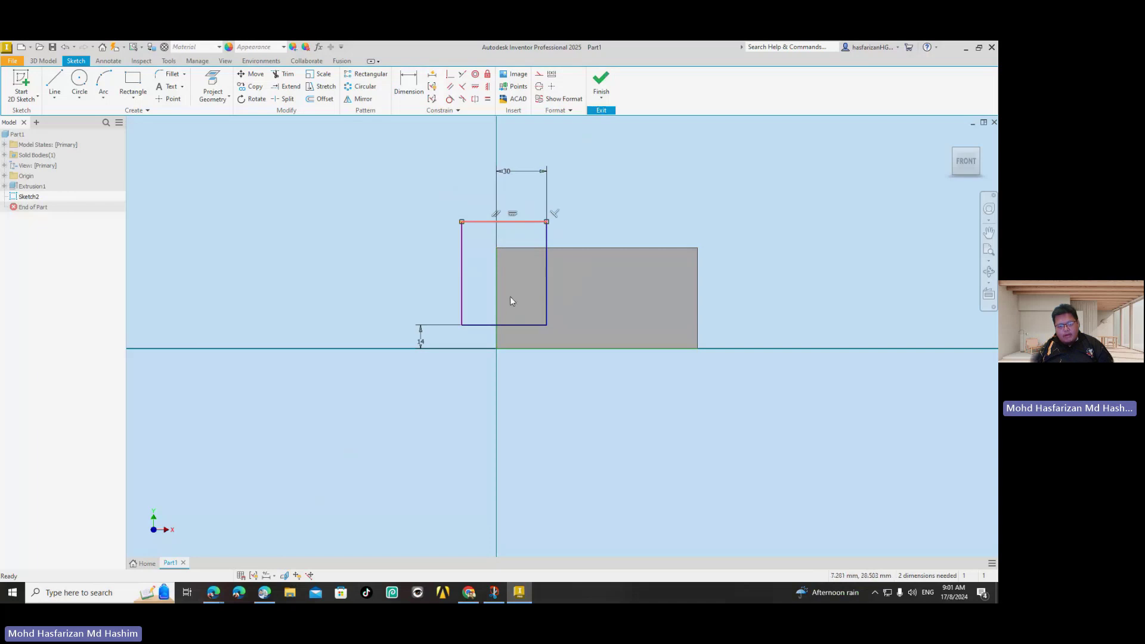
left_click(601, 84)
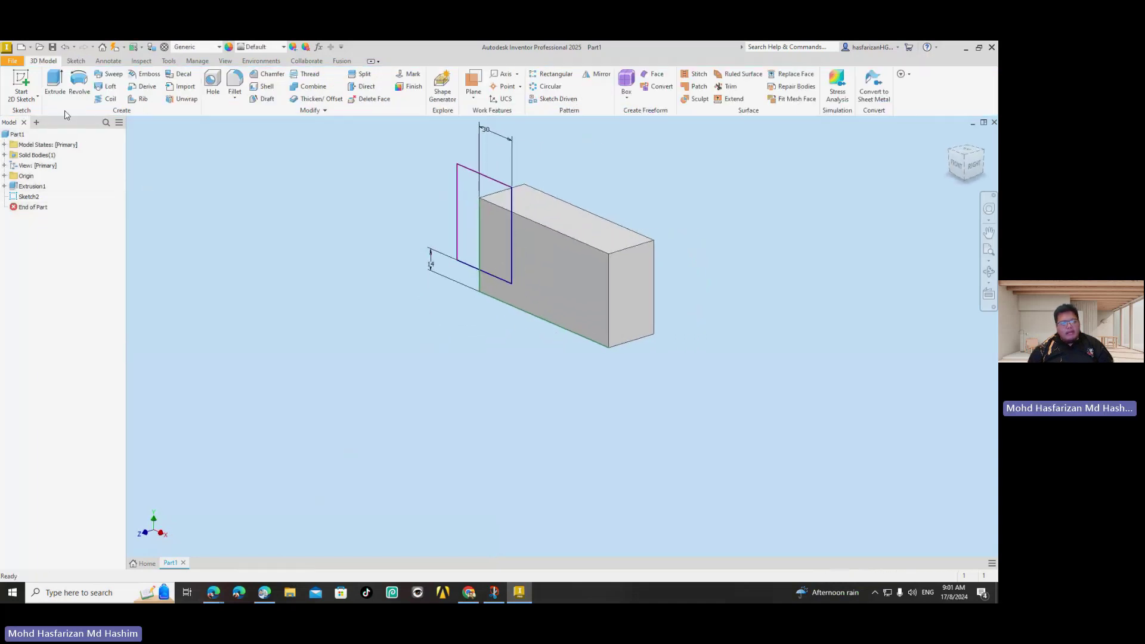
left_click(54, 83)
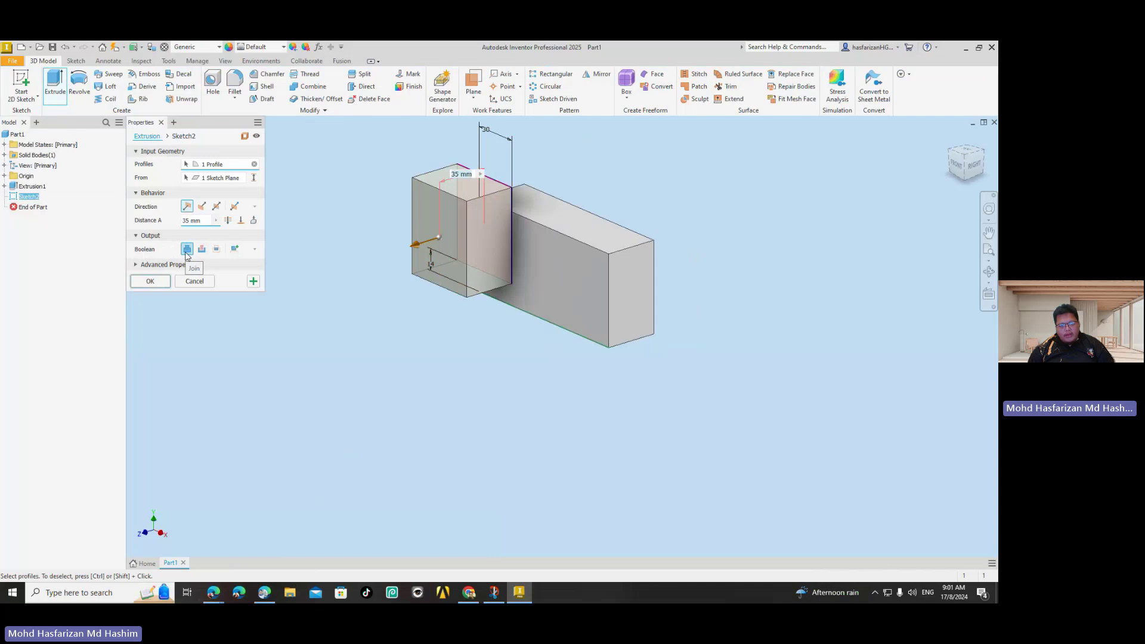
Turn Extrusion2 into a 35 mm cut flipped into the block, forming the left-end step
left_click(149, 280)
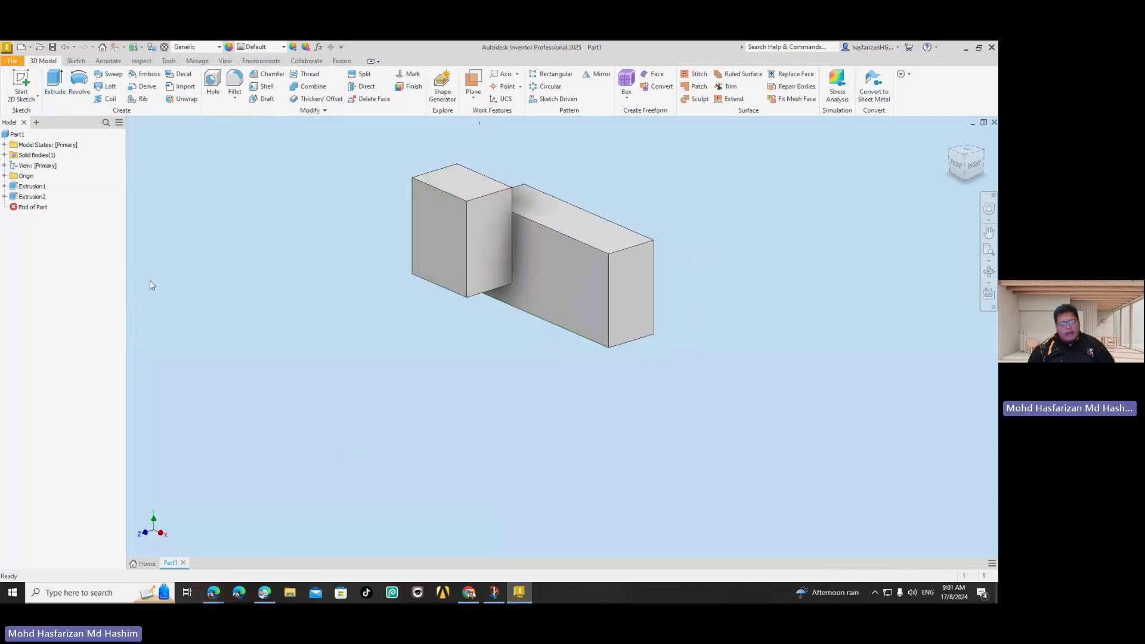
right_click(34, 202)
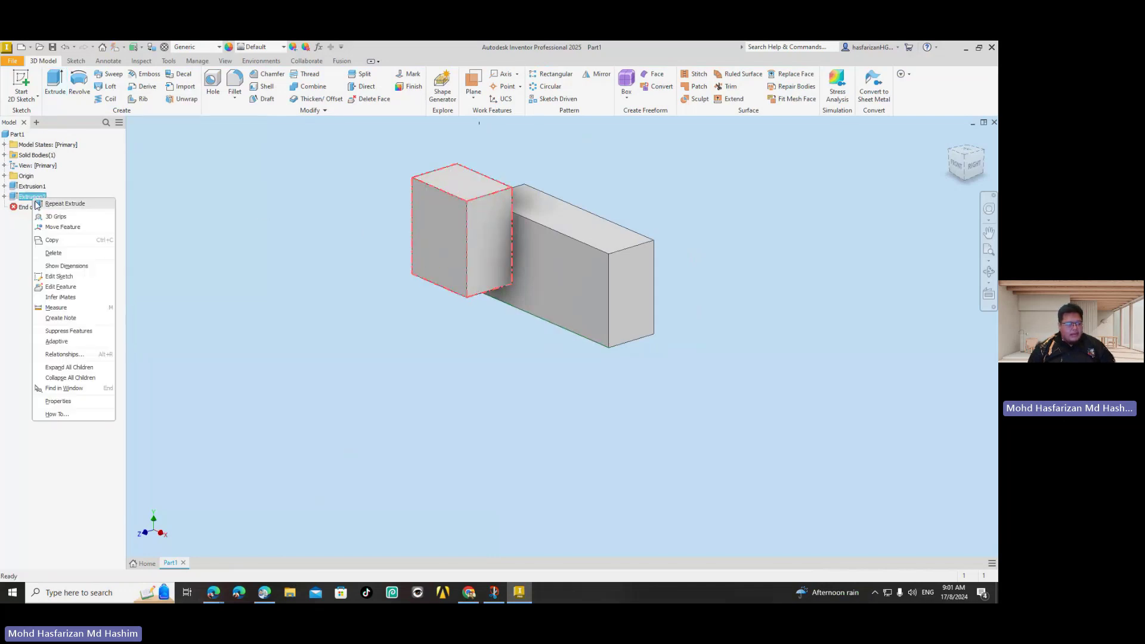
left_click(66, 288)
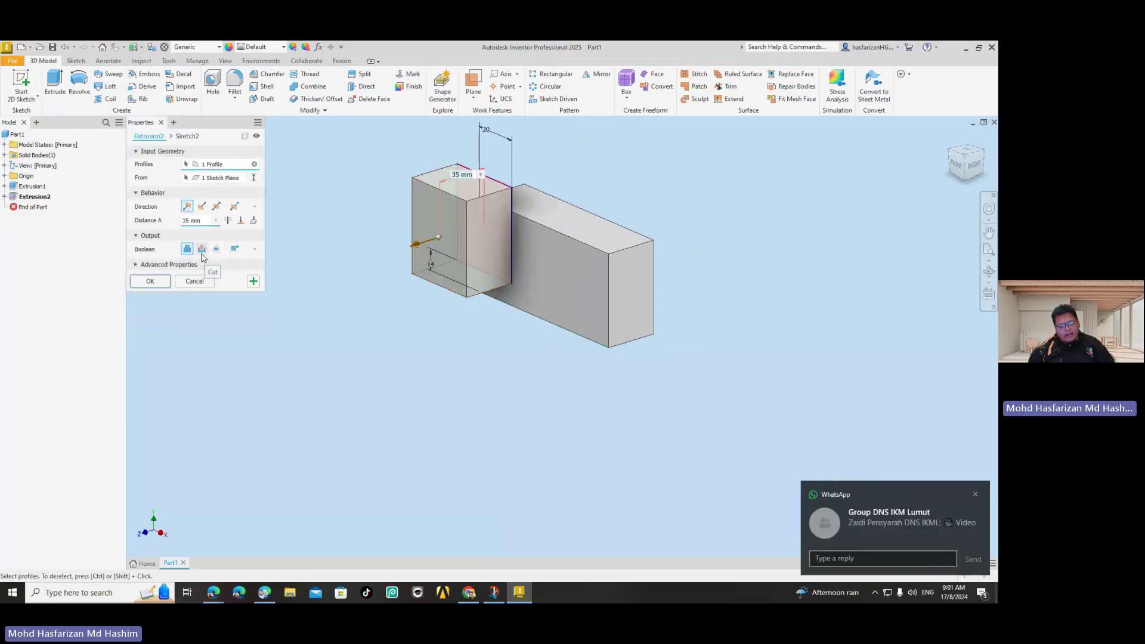
left_click(202, 251)
left_click(976, 494)
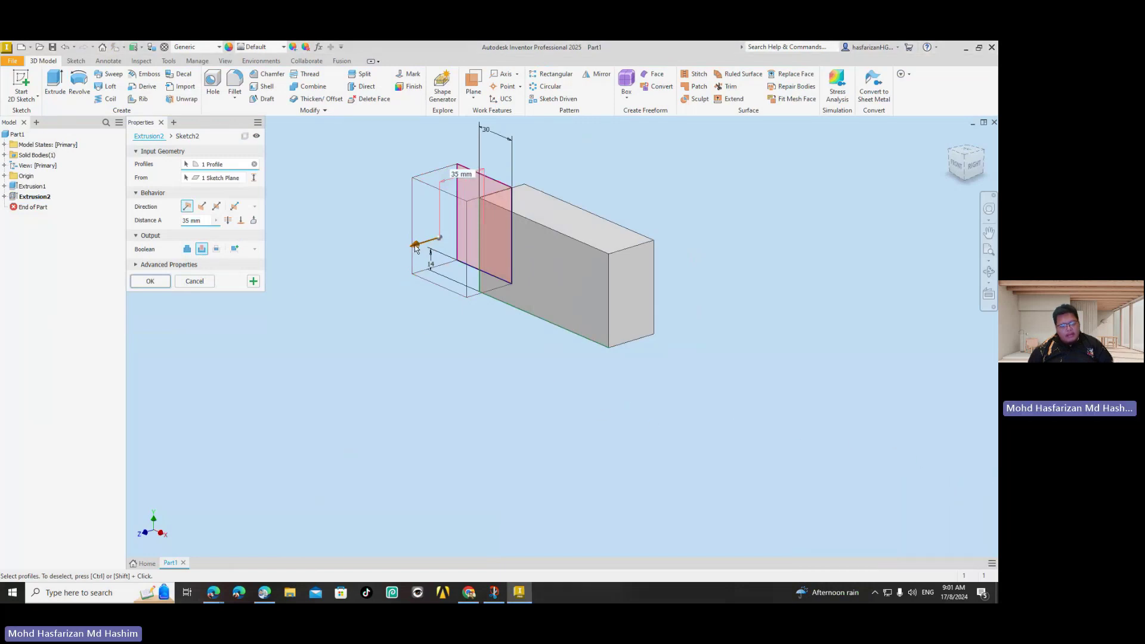
left_click_drag(416, 249, 532, 220)
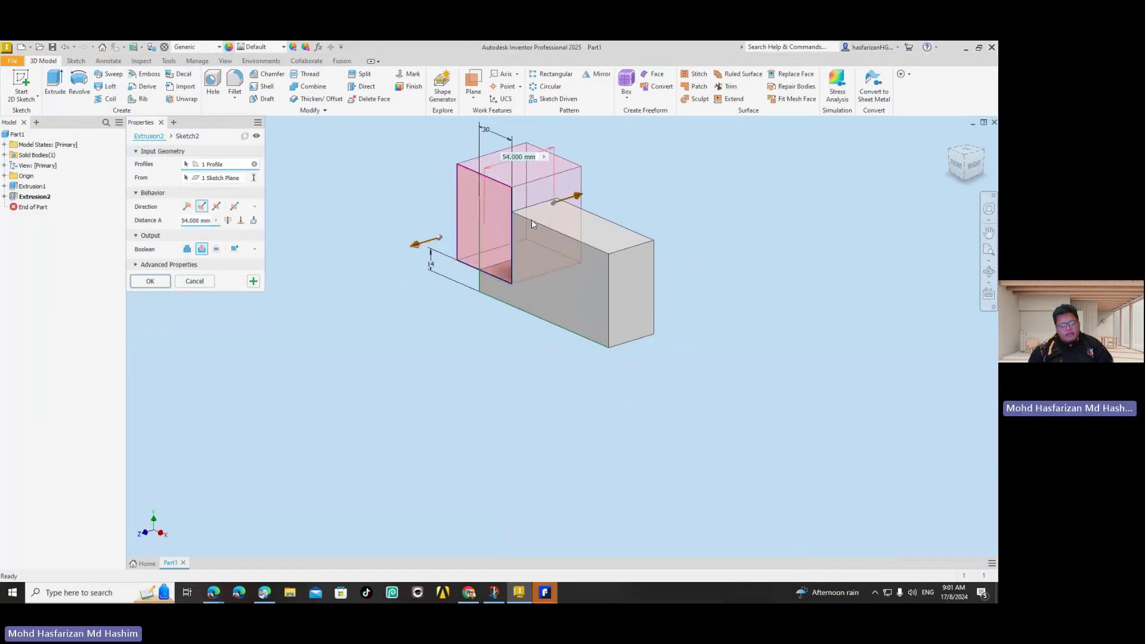
left_click_drag(532, 220, 373, 277)
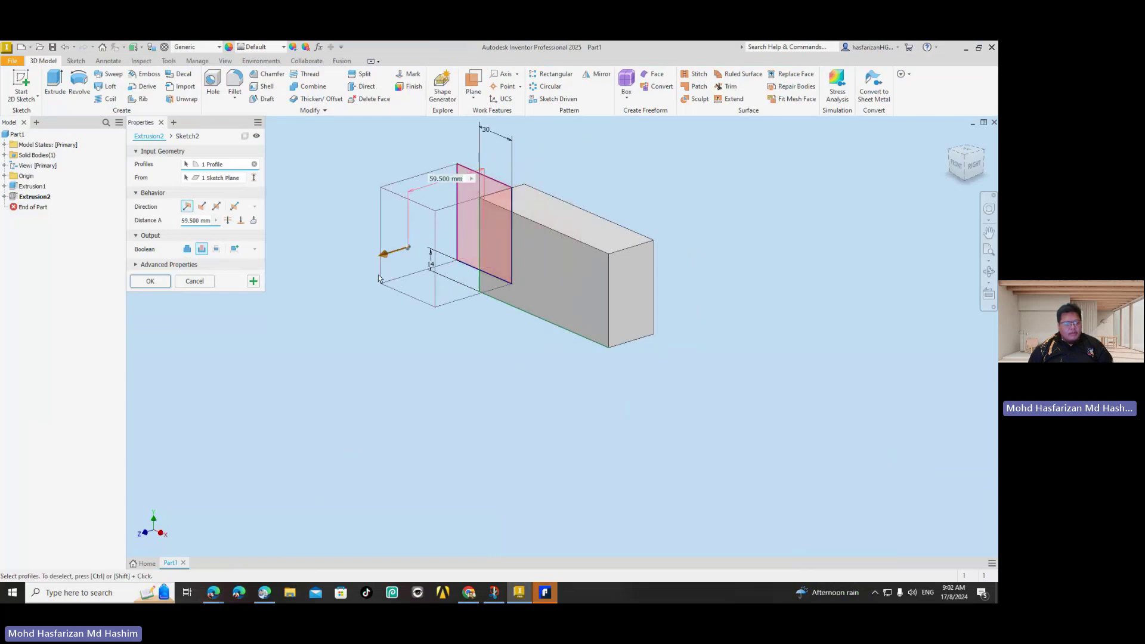
left_click(228, 221)
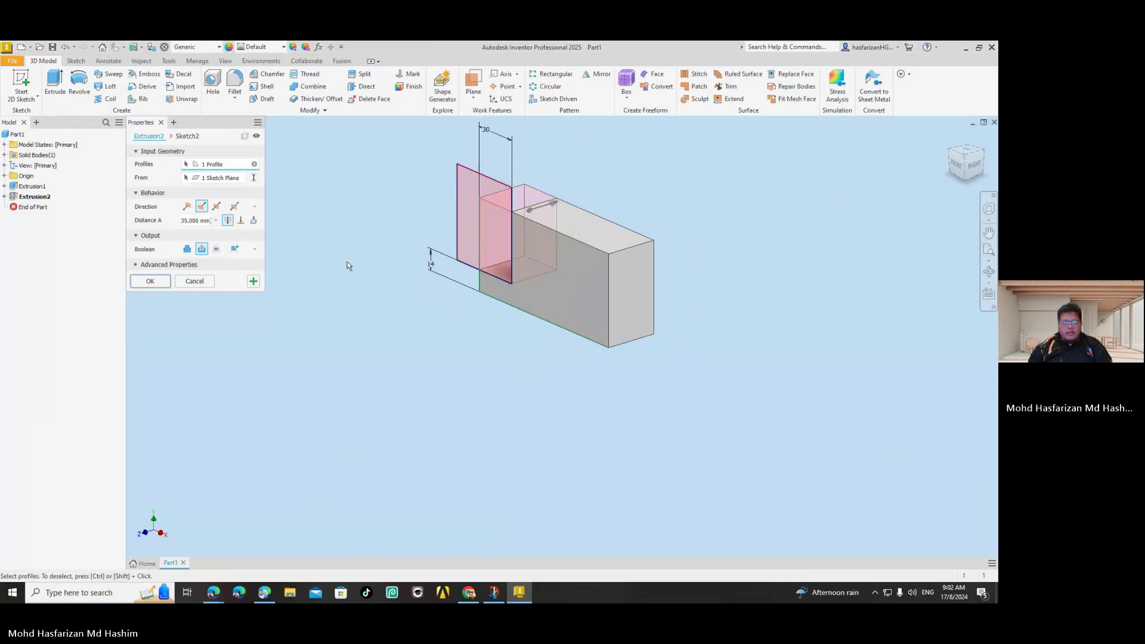
left_click(150, 282)
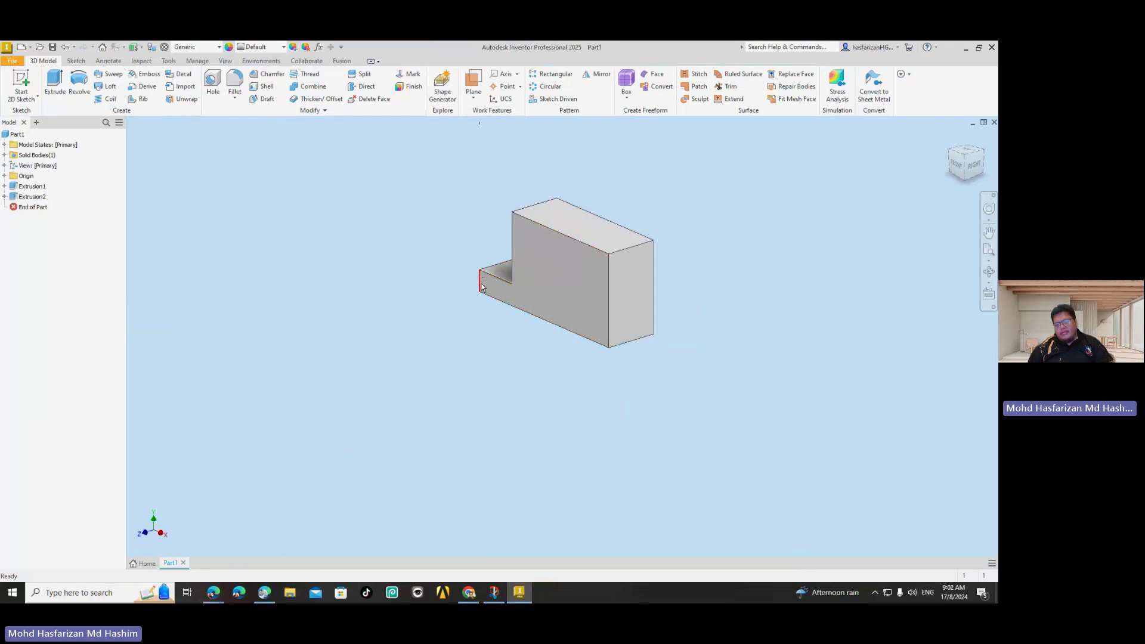
Start a new sketch on the front face and draw a rectangle over the block's right end
left_click(20, 79)
left_click(577, 267)
left_click(133, 82)
left_click(740, 216)
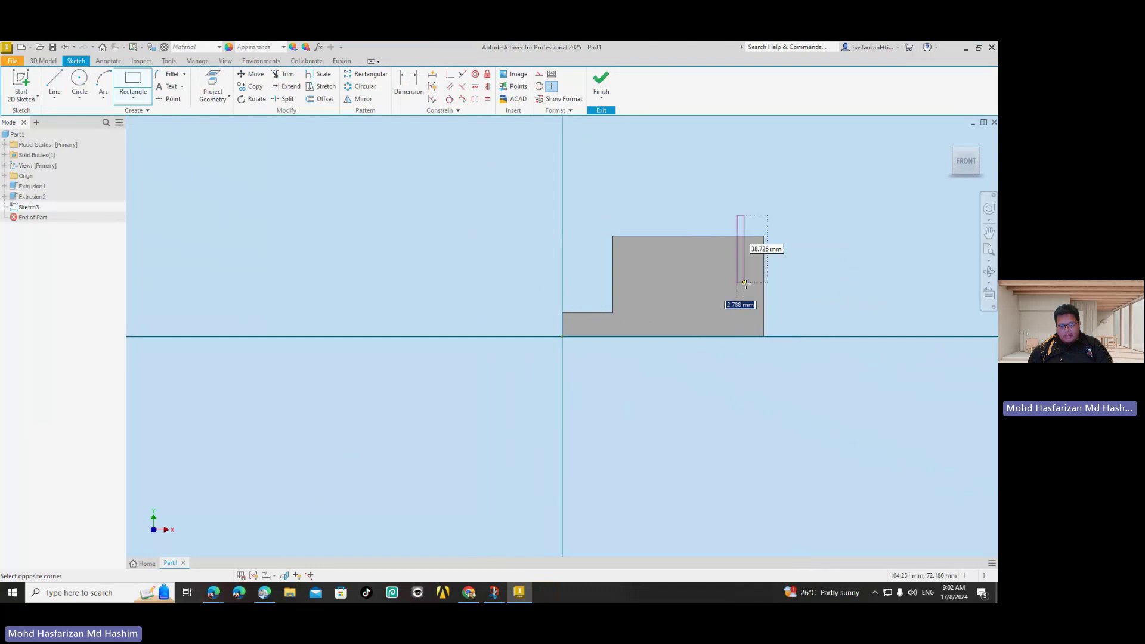
left_click(787, 298)
Dimension the rectangle 14 mm above the base and 30 mm from the right end, then finish the sketch
left_click(409, 94)
left_click(778, 298)
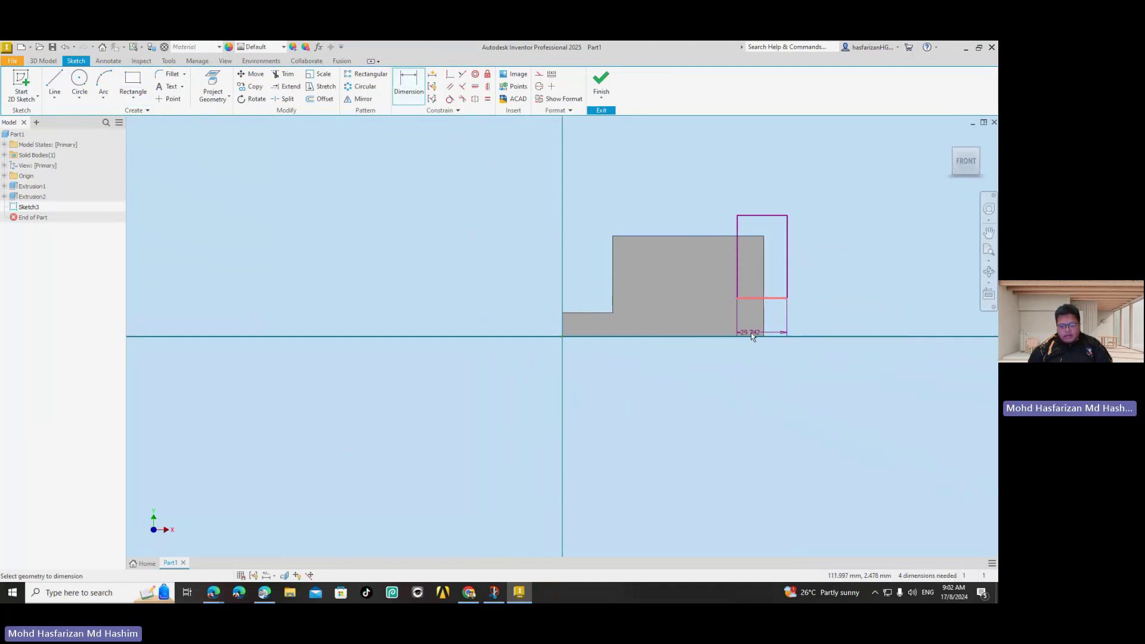
left_click(751, 336)
left_click(822, 320)
type("14")
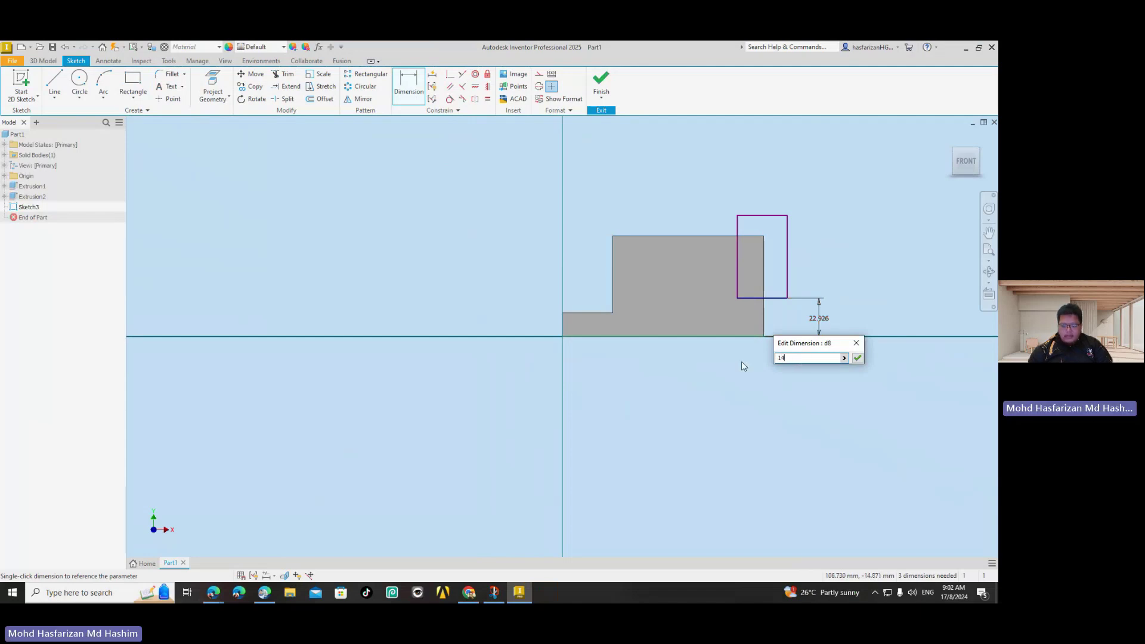
key("Return")
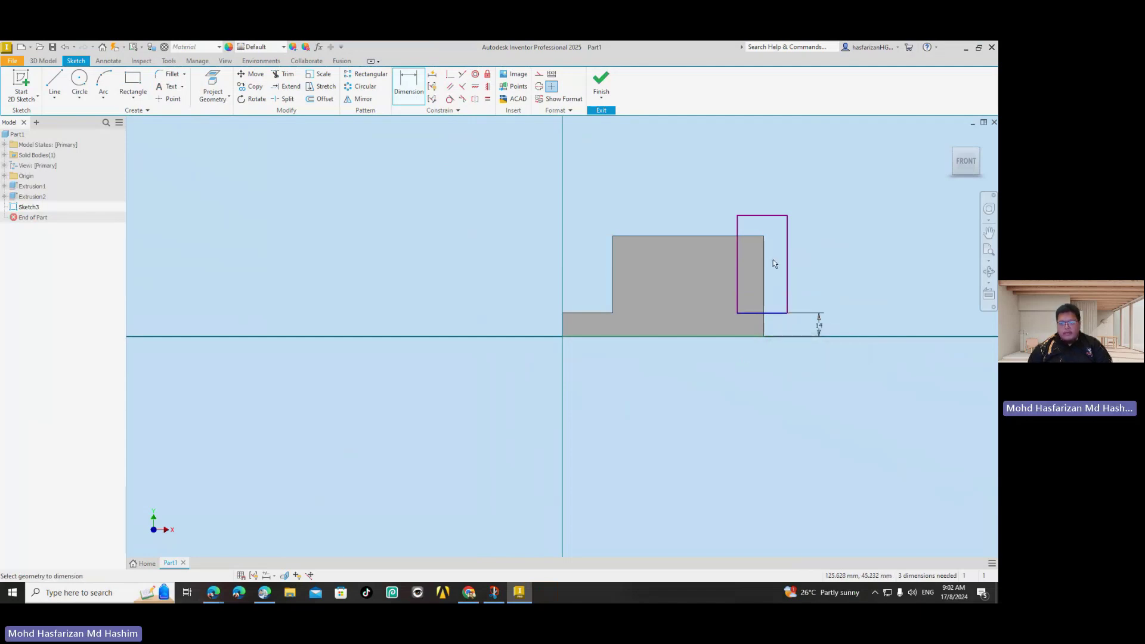
left_click(763, 264)
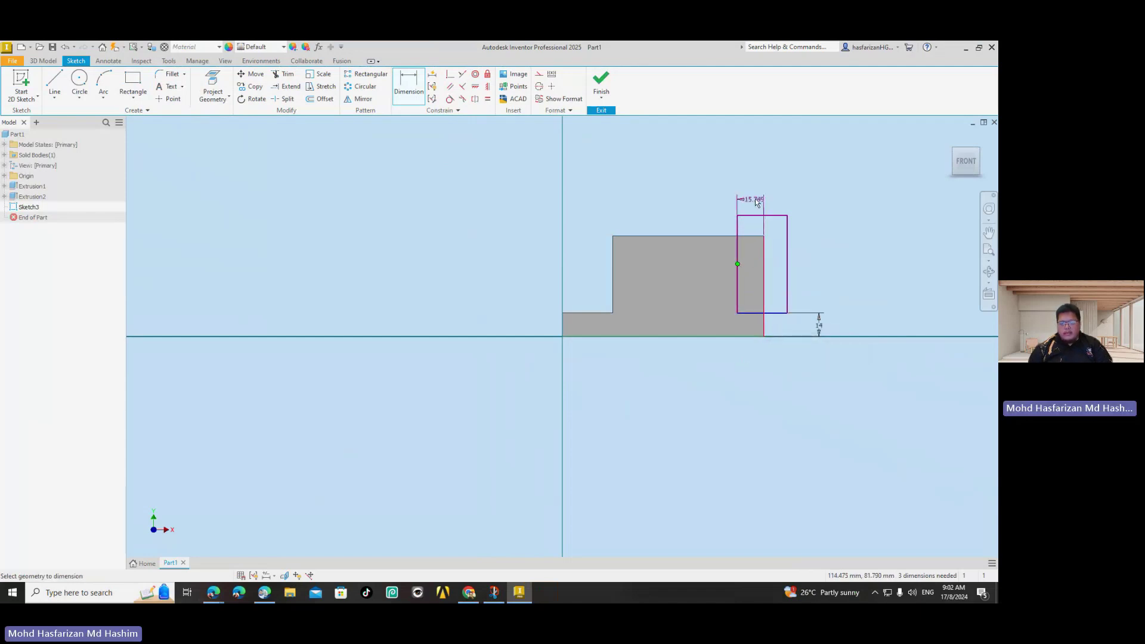
left_click(756, 191)
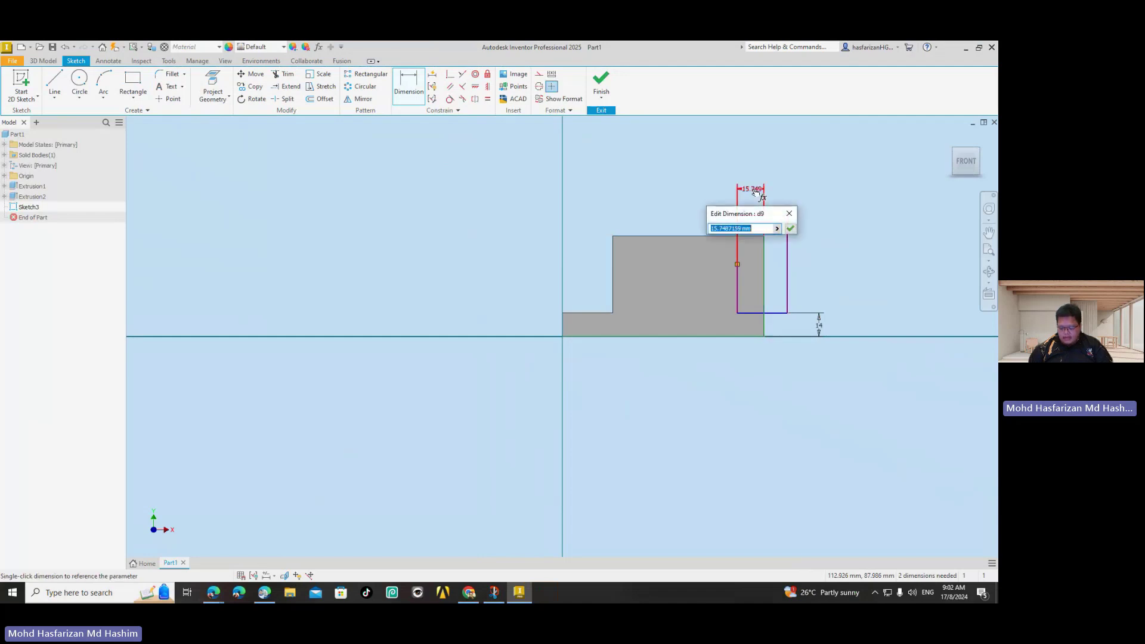
type("30")
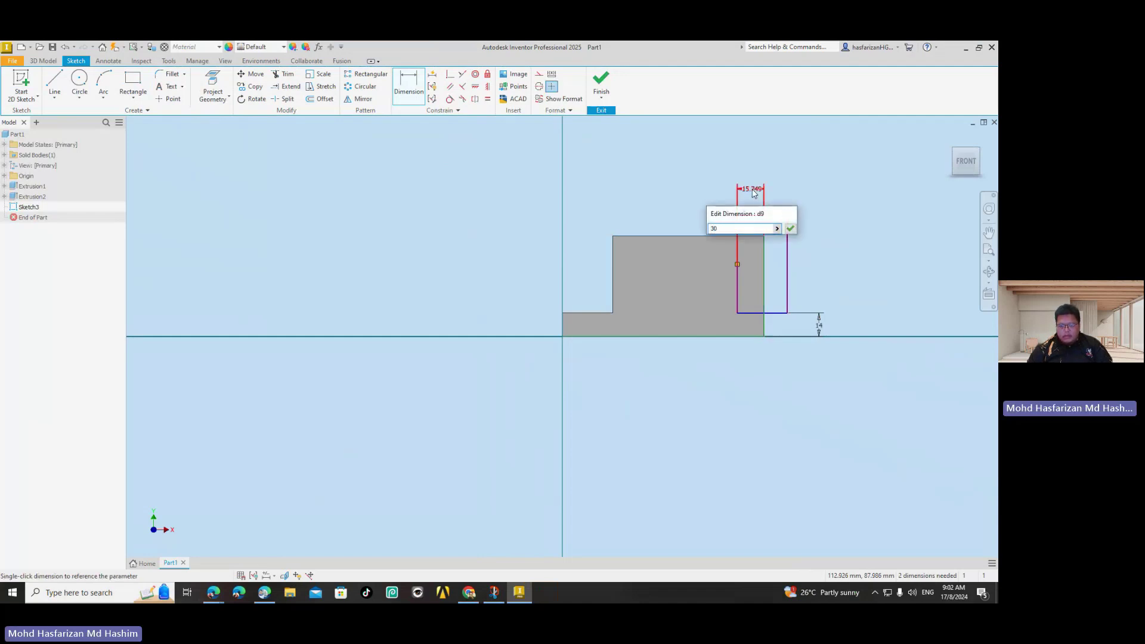
key("Return")
left_click(601, 84)
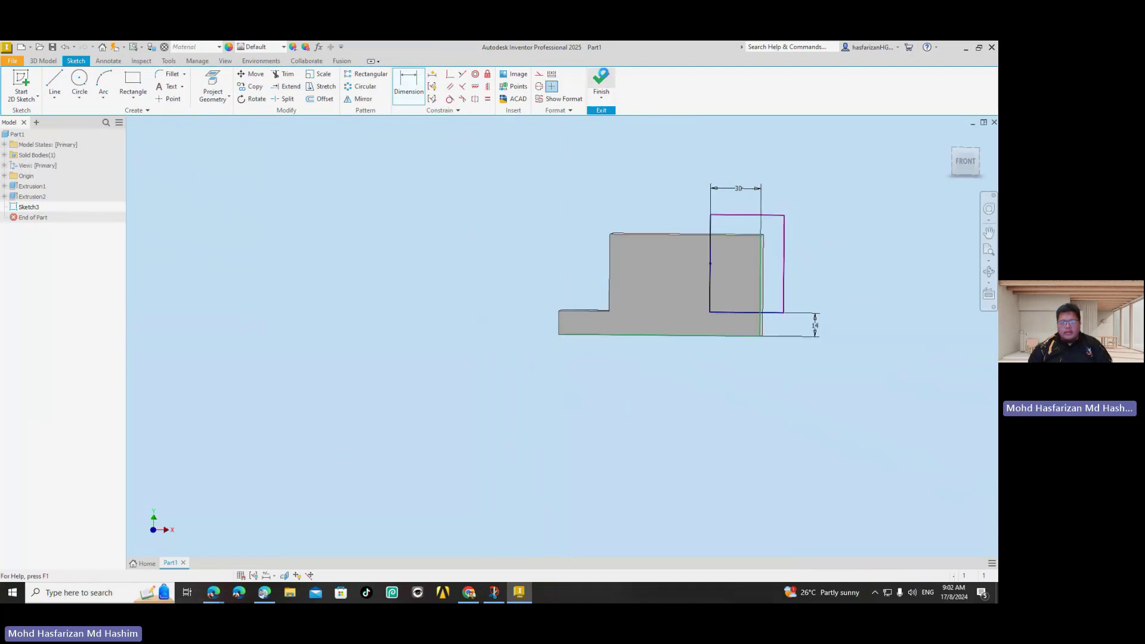
key("e")
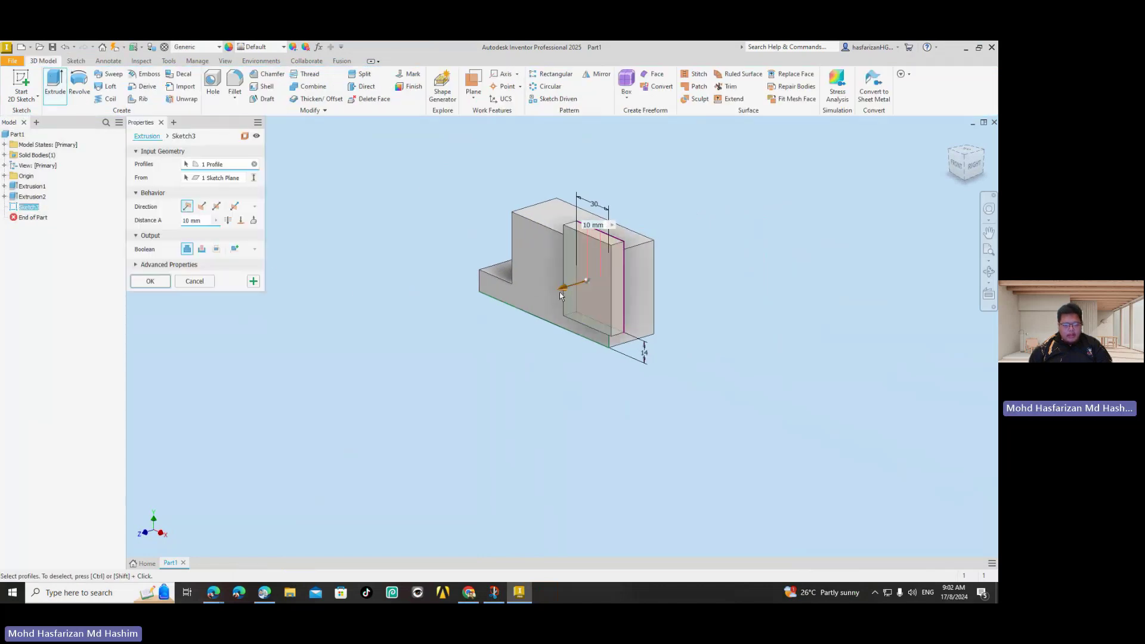
Cut the Sketch3 profile through all as Extrusion3, forming the right-end step
left_click(202, 249)
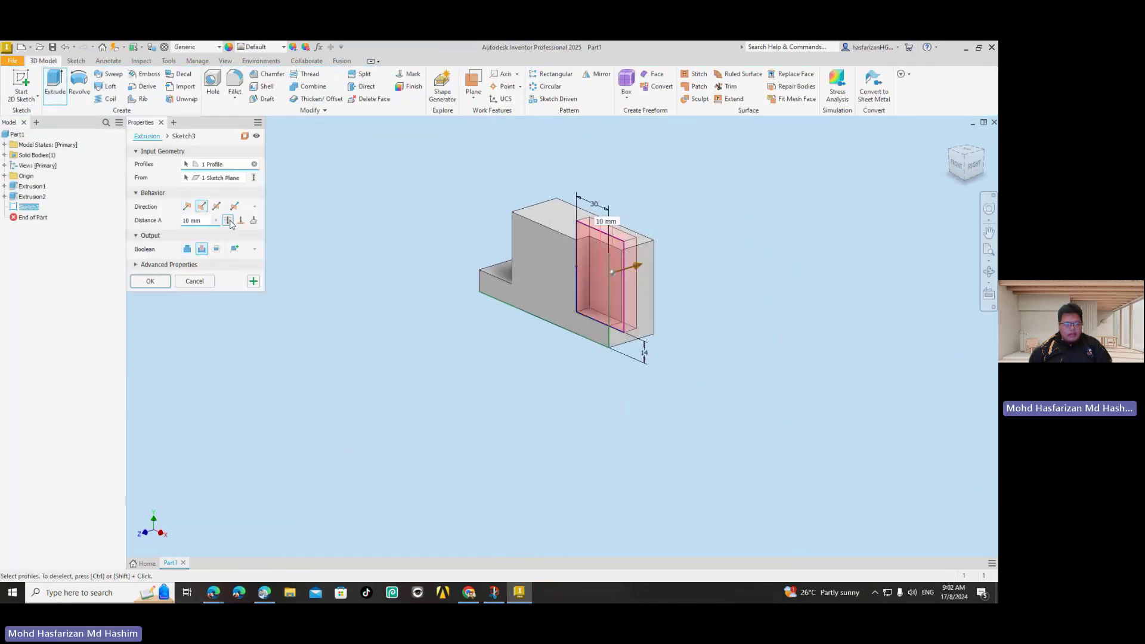
left_click(228, 220)
left_click(151, 282)
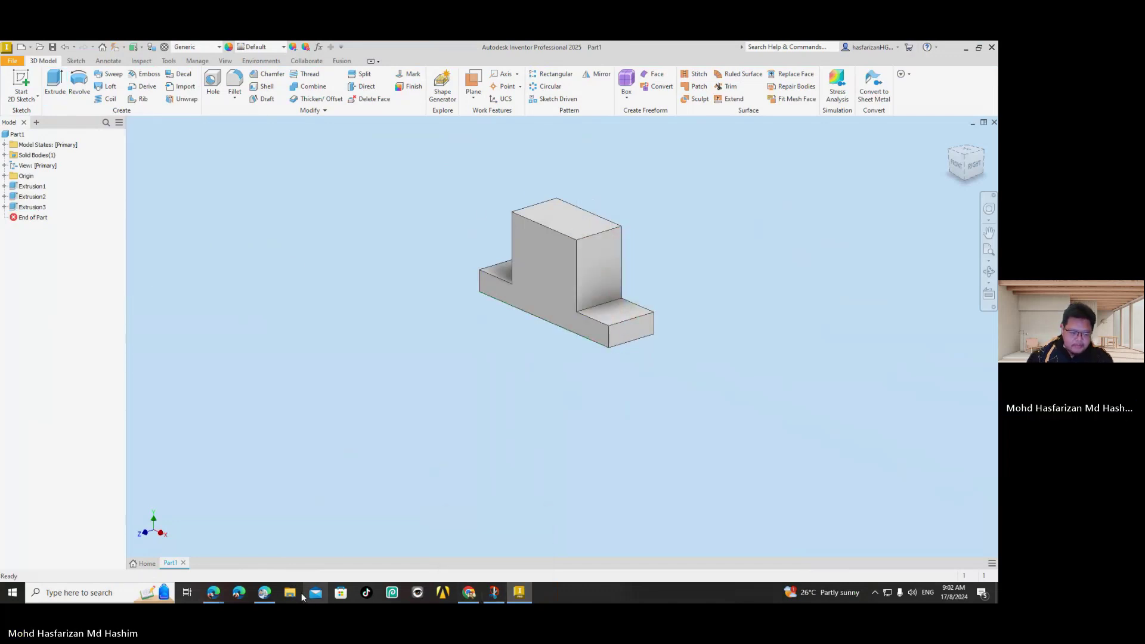
left_click(265, 594)
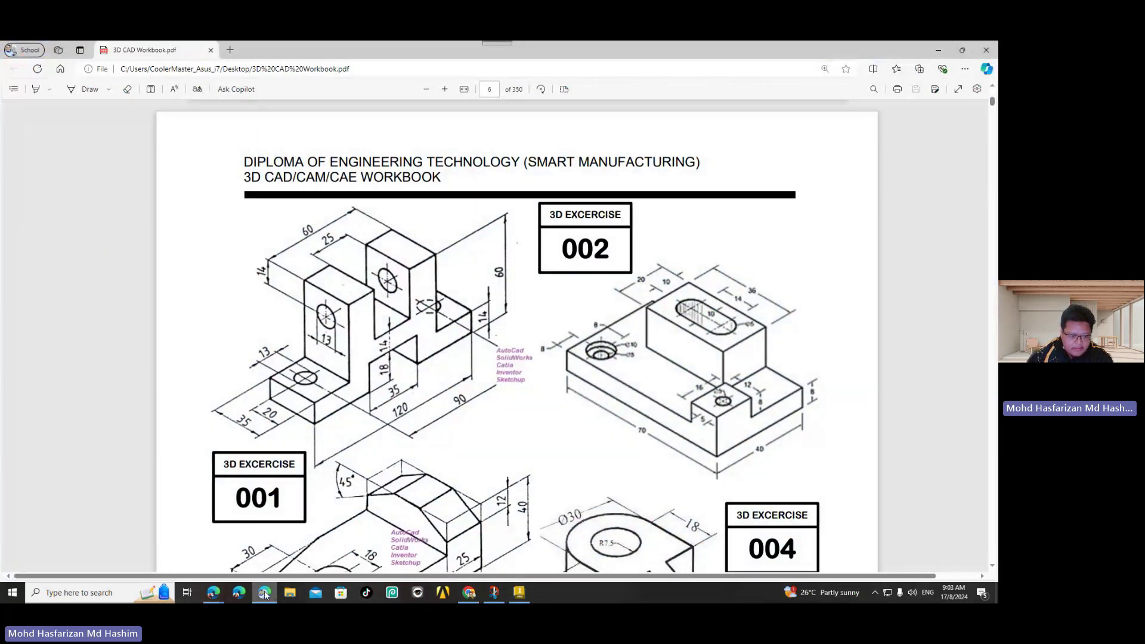
Start a new sketch on the front face and draw a rectangle straddling the base line
key("alt+Tab")
left_click(21, 86)
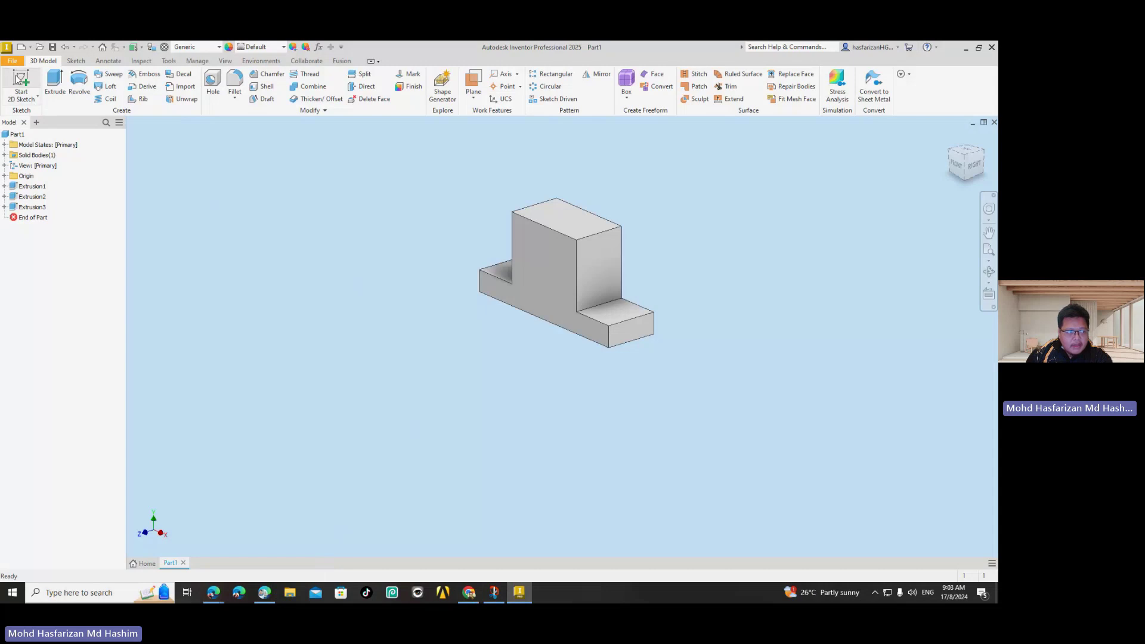
left_click(547, 276)
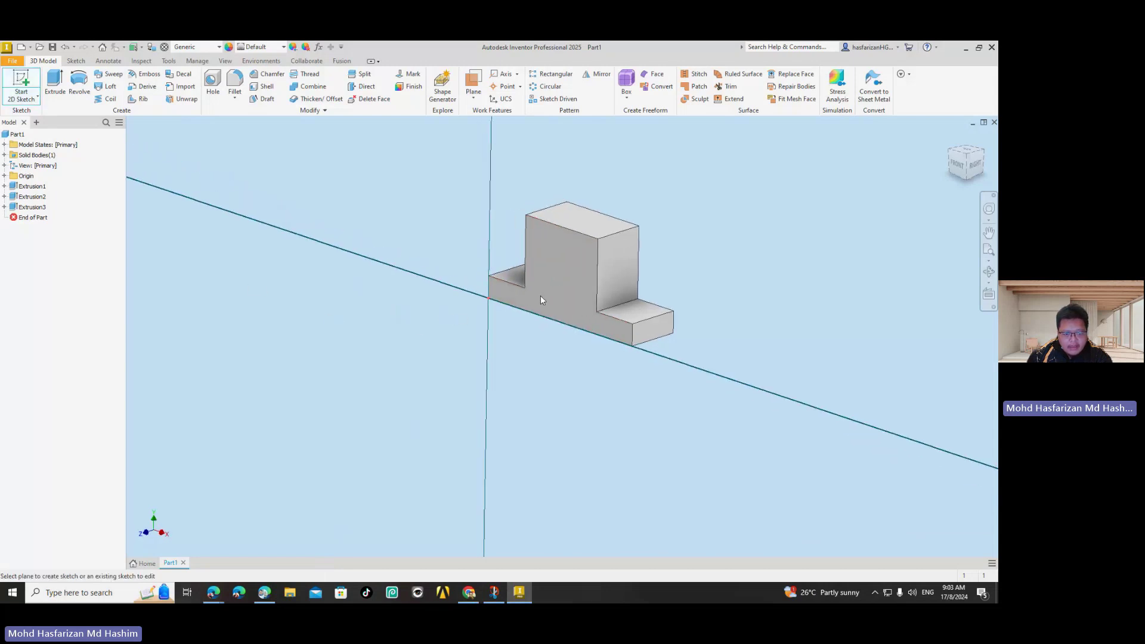
left_click(132, 83)
left_click(633, 312)
left_click(698, 356)
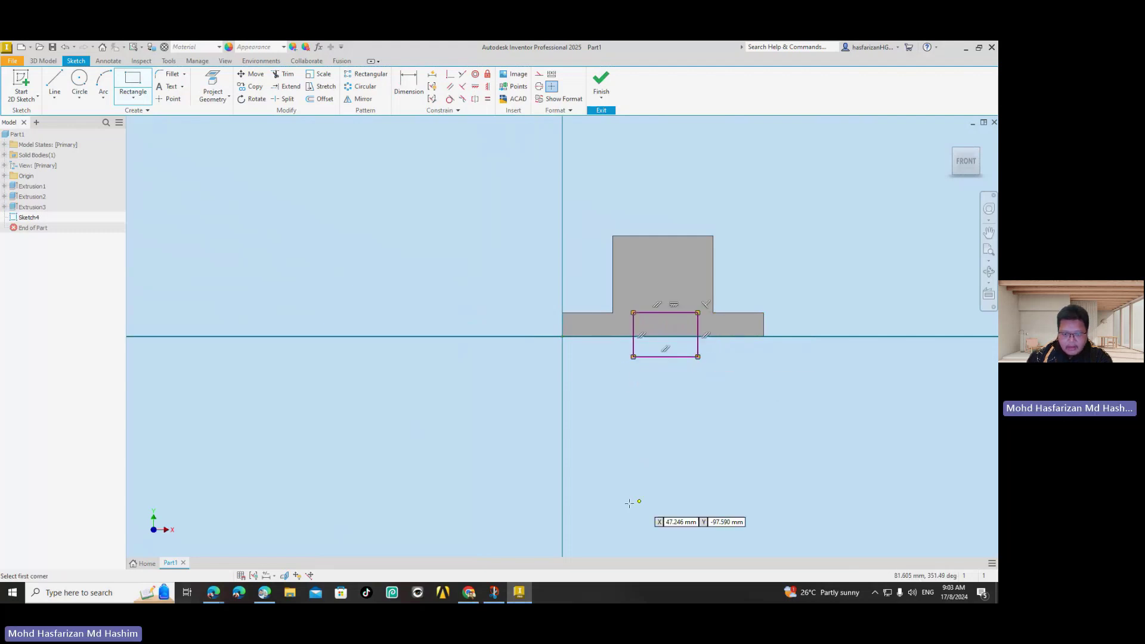
left_click(263, 597)
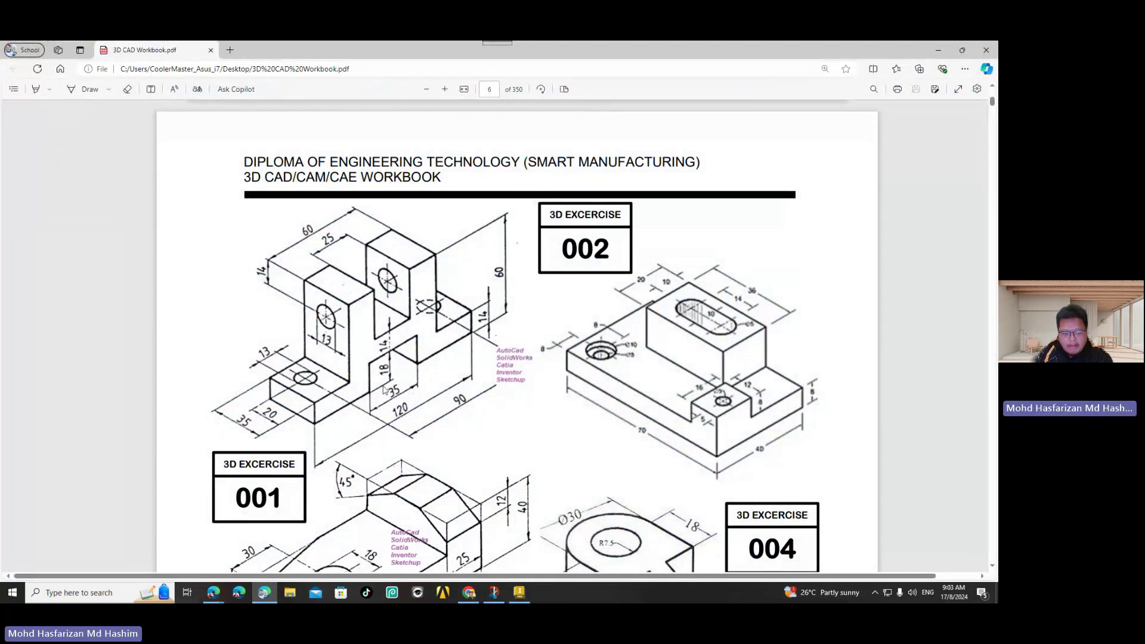
left_click(264, 592)
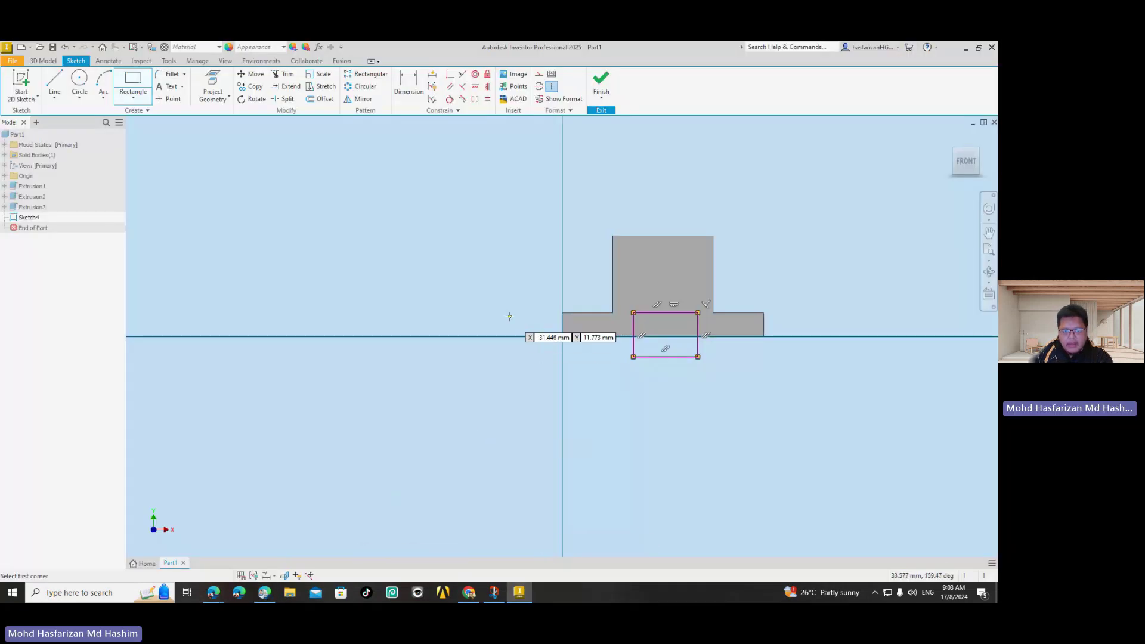
Dimension the rectangle 35 mm wide with its top edge 18 mm above the base line
key("d")
left_click(633, 350)
left_click(696, 343)
left_click(677, 386)
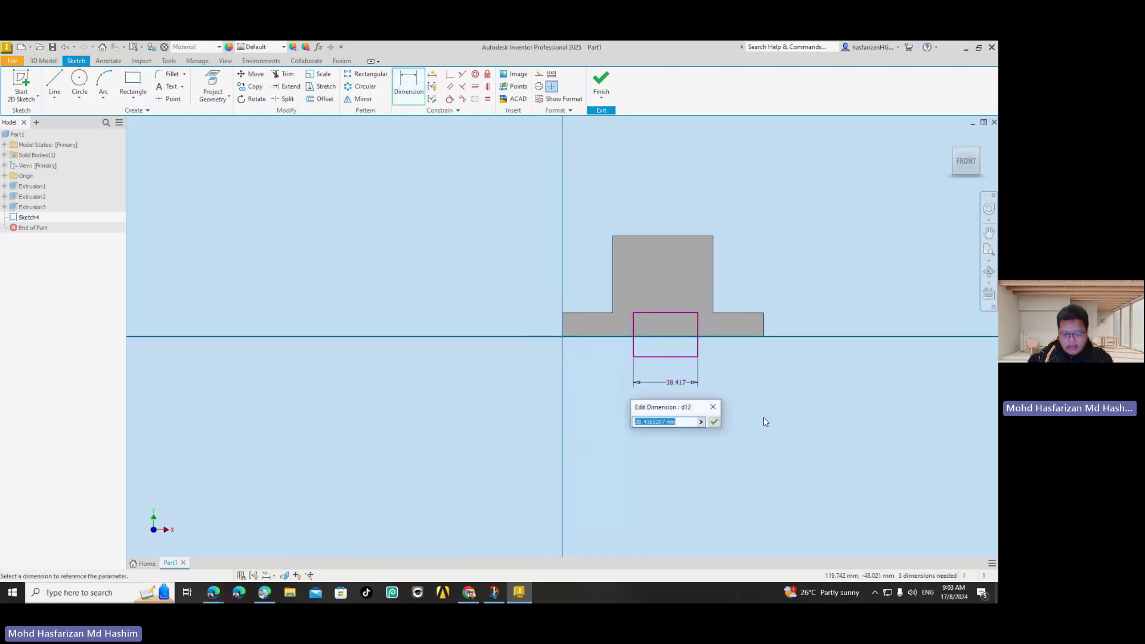
type("35")
key("Return")
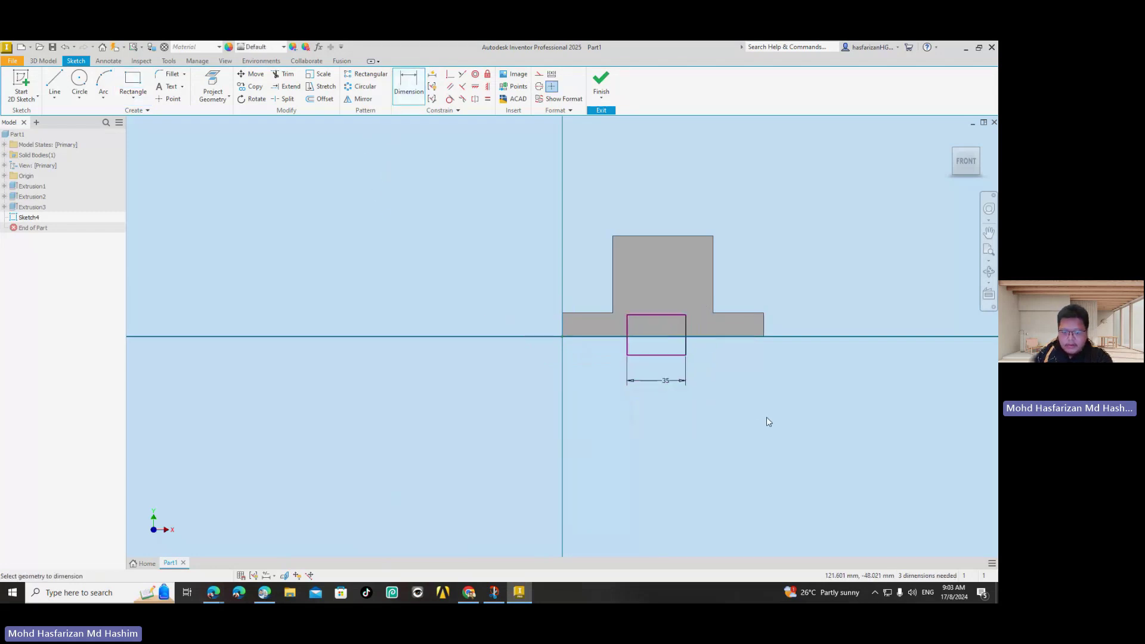
left_click(673, 316)
left_click(672, 338)
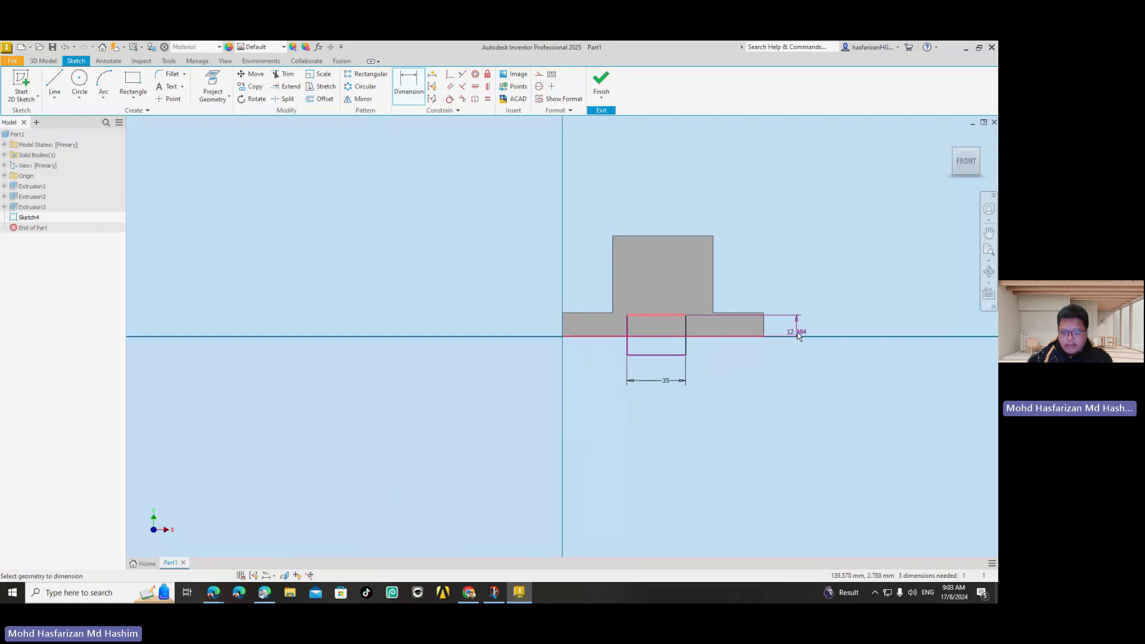
left_click(821, 353)
type("18")
key("Return")
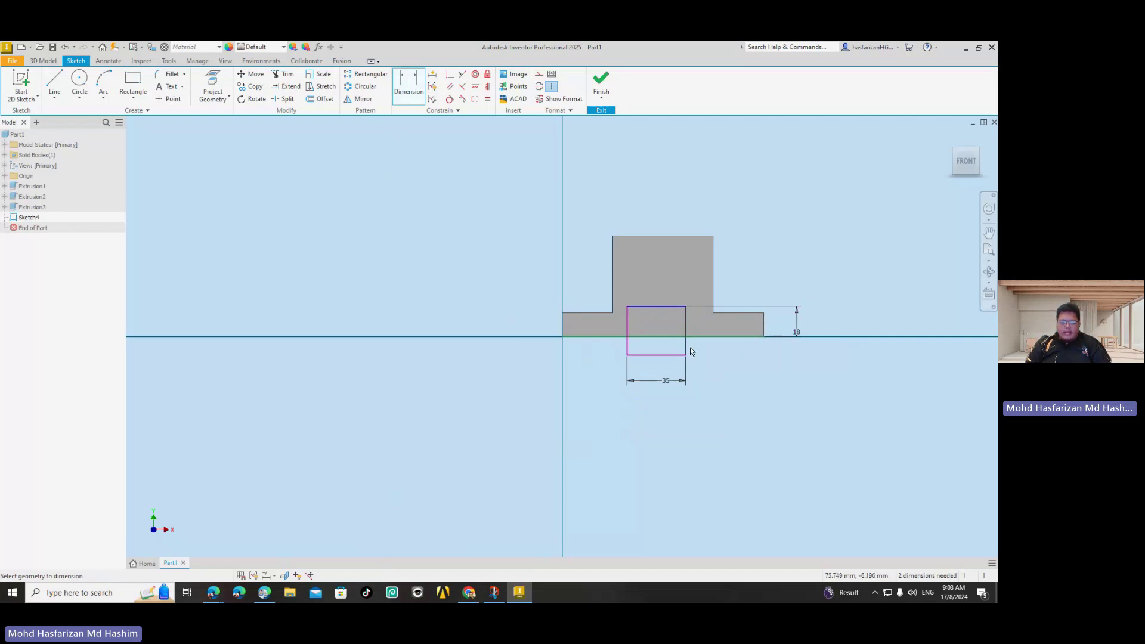
key("Escape")
left_click_drag(685, 342, 692, 347)
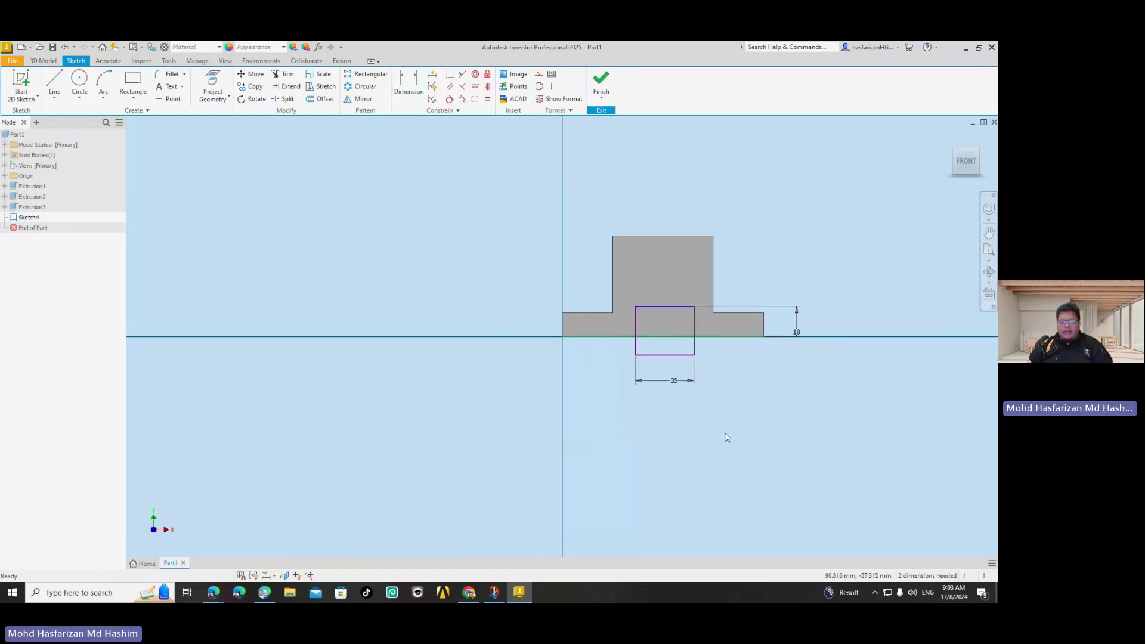
left_click(262, 593)
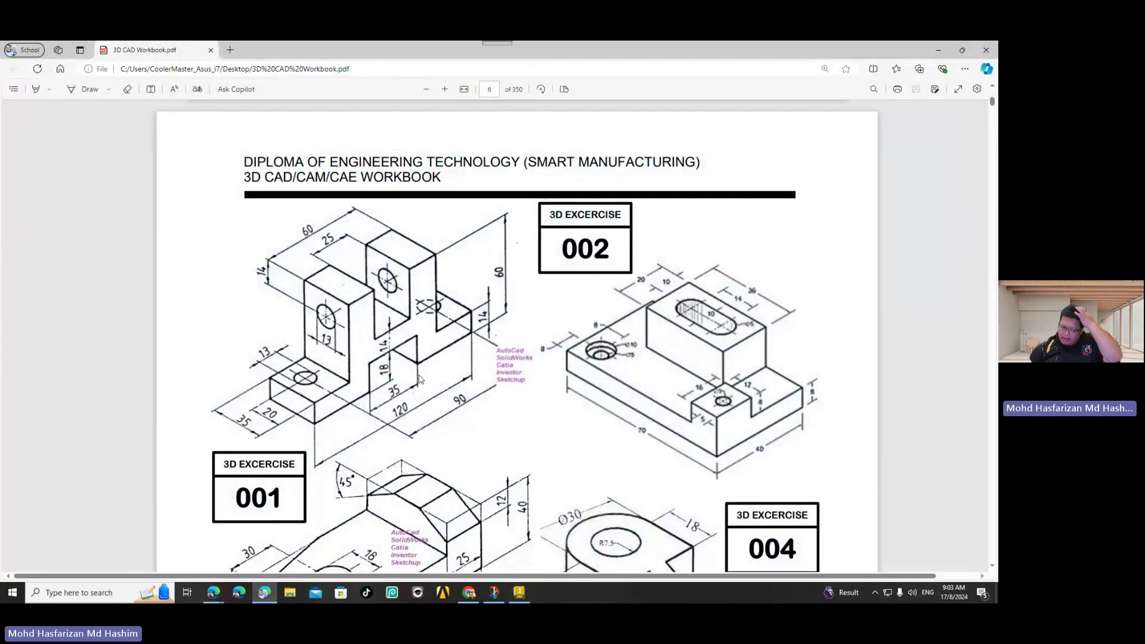
left_click(519, 592)
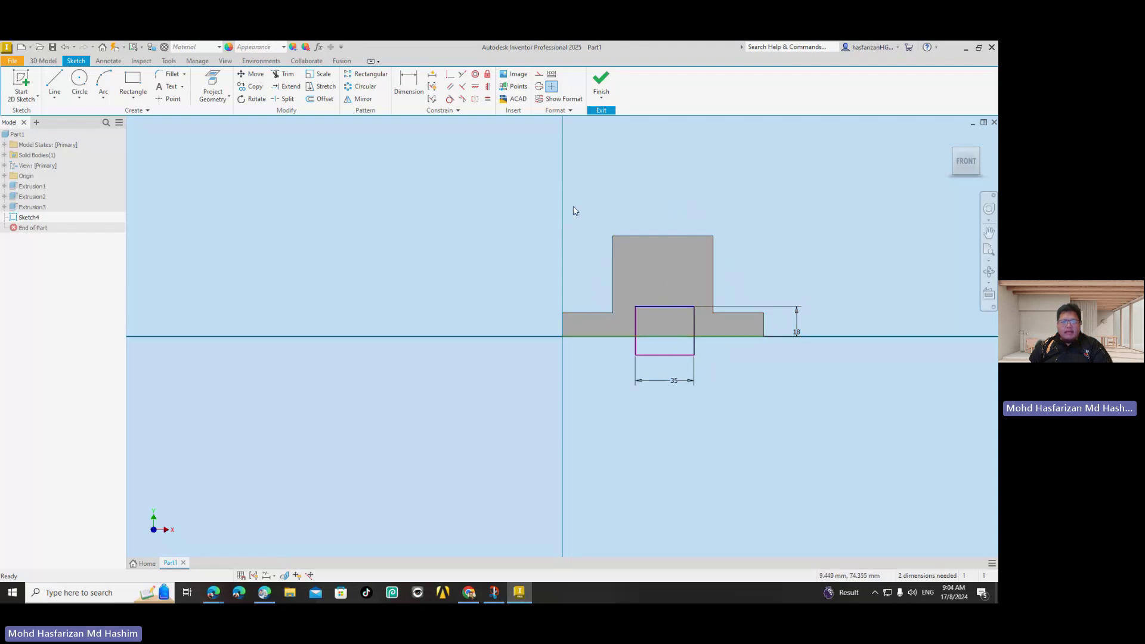
left_click(54, 82)
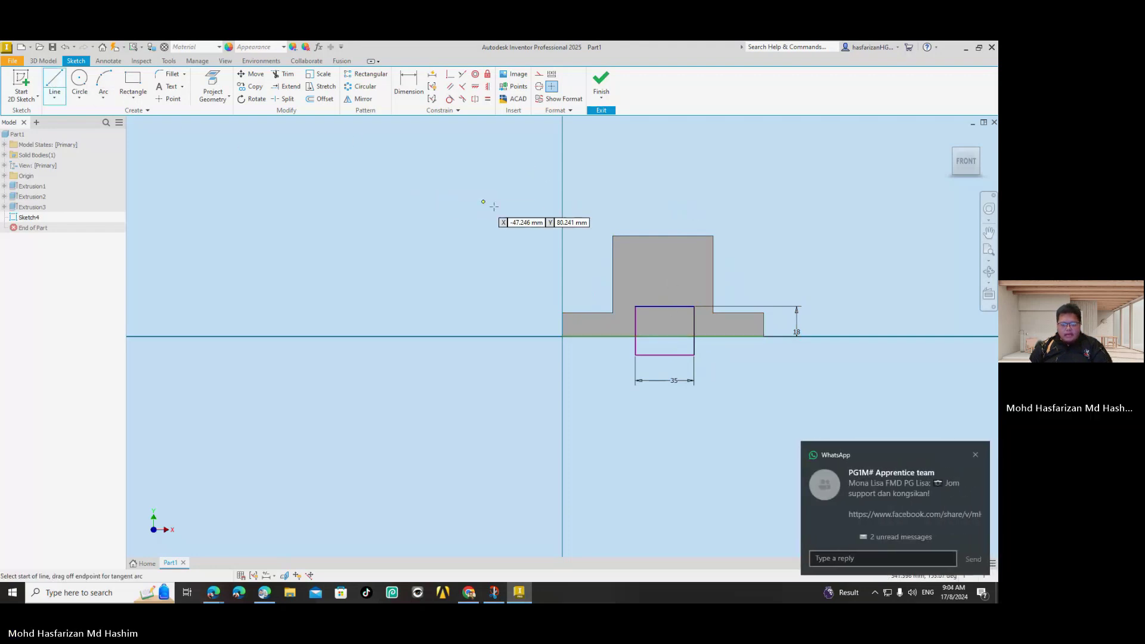
Draw a vertical line from the top edge's midpoint down past the rectangle and make it a centerline
left_click(976, 455)
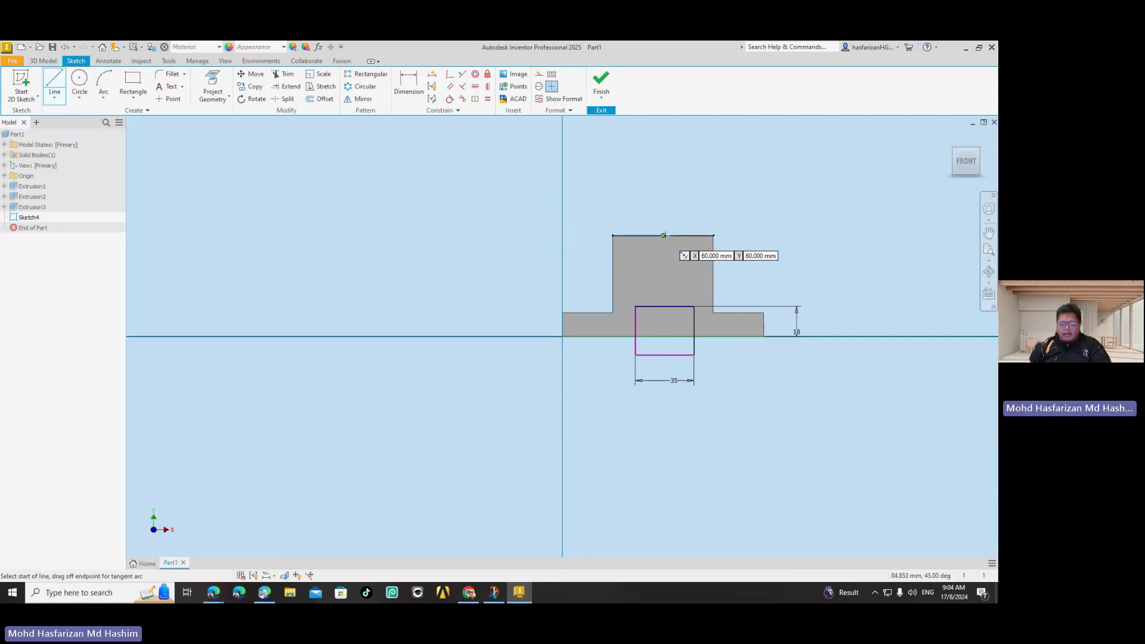
left_click(664, 235)
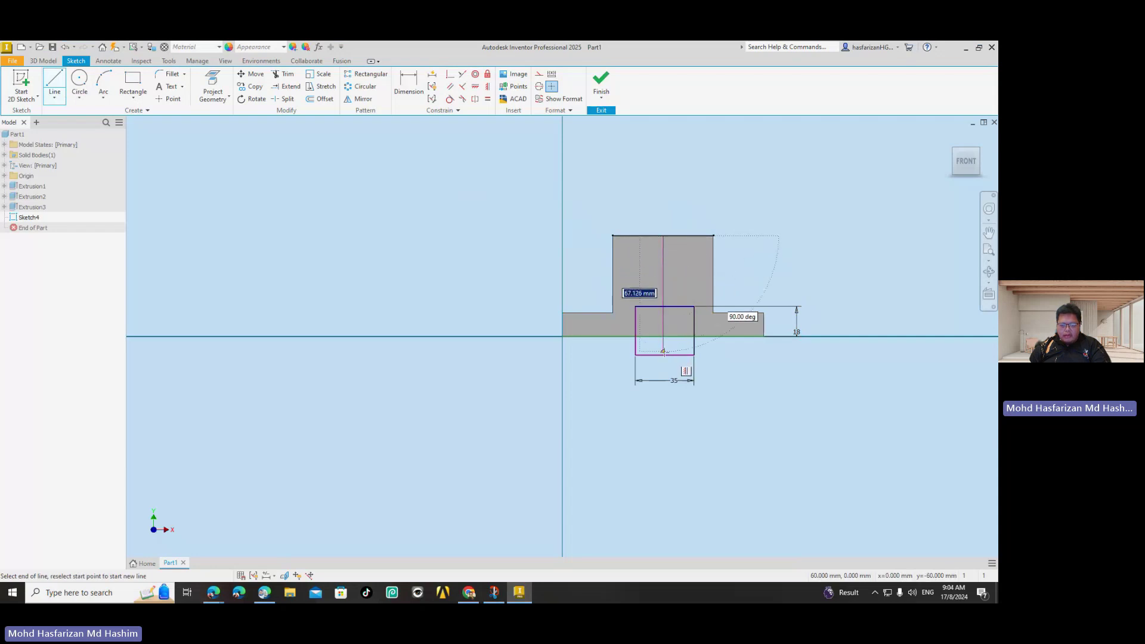
left_click(663, 406)
right_click(663, 407)
left_click(669, 435)
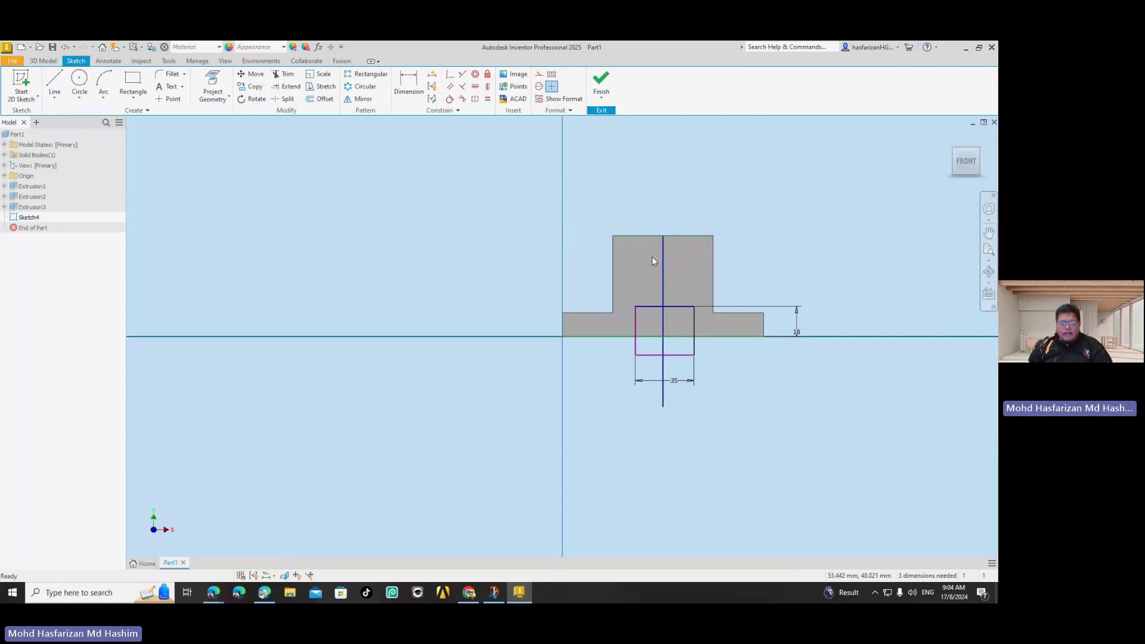
left_click(611, 303)
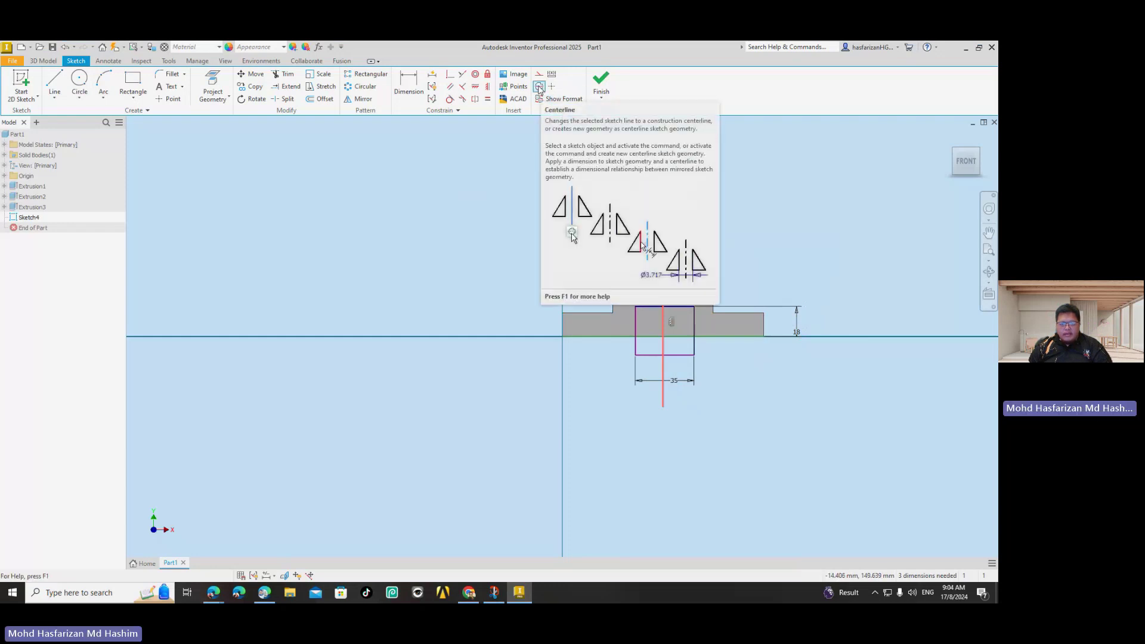
left_click(539, 88)
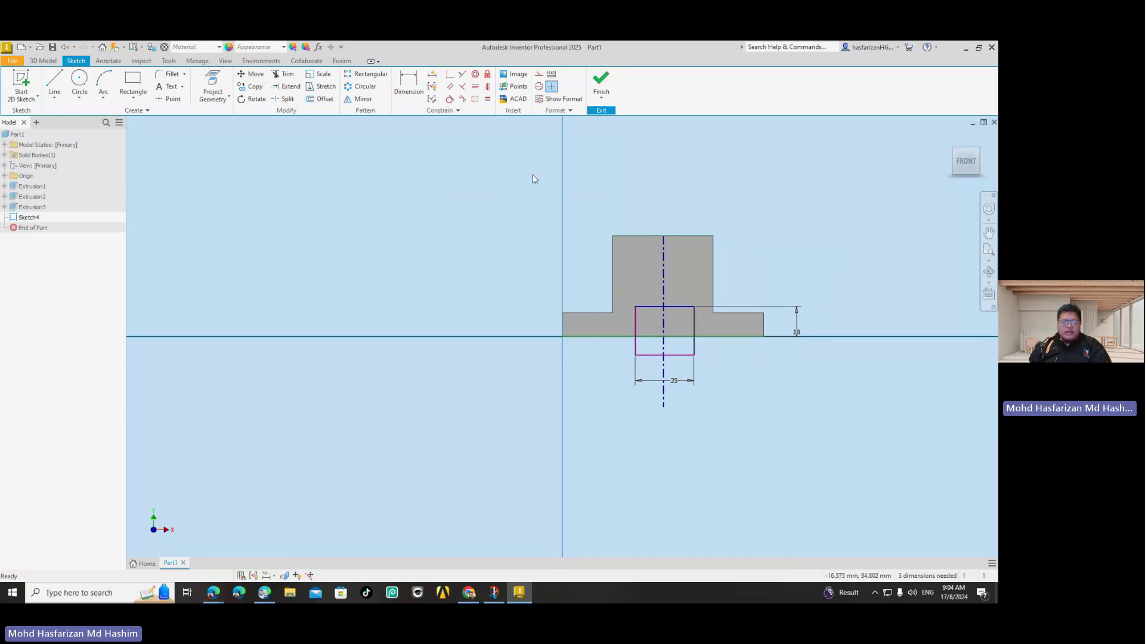
Make the rectangle's left and right edges symmetric about the centerline
left_click(474, 98)
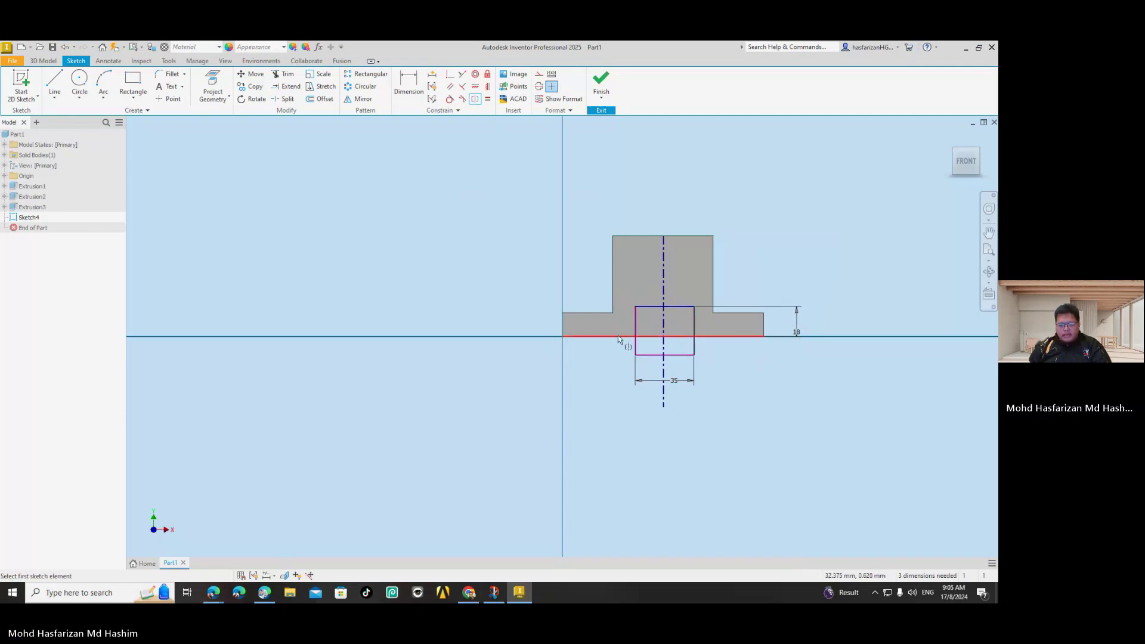
left_click(634, 323)
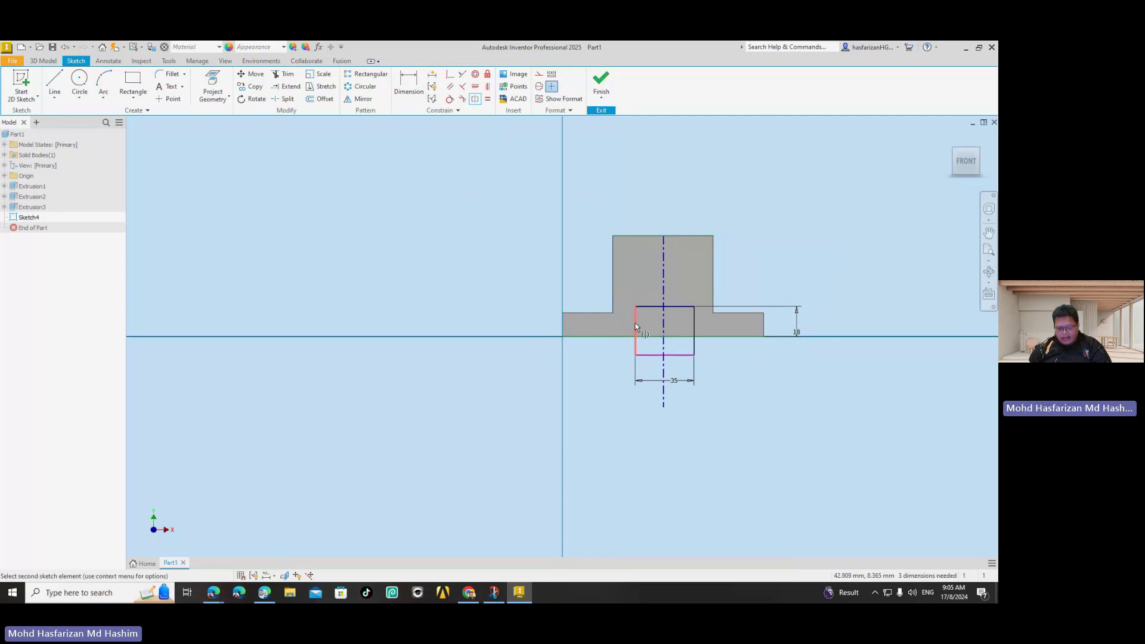
left_click(693, 323)
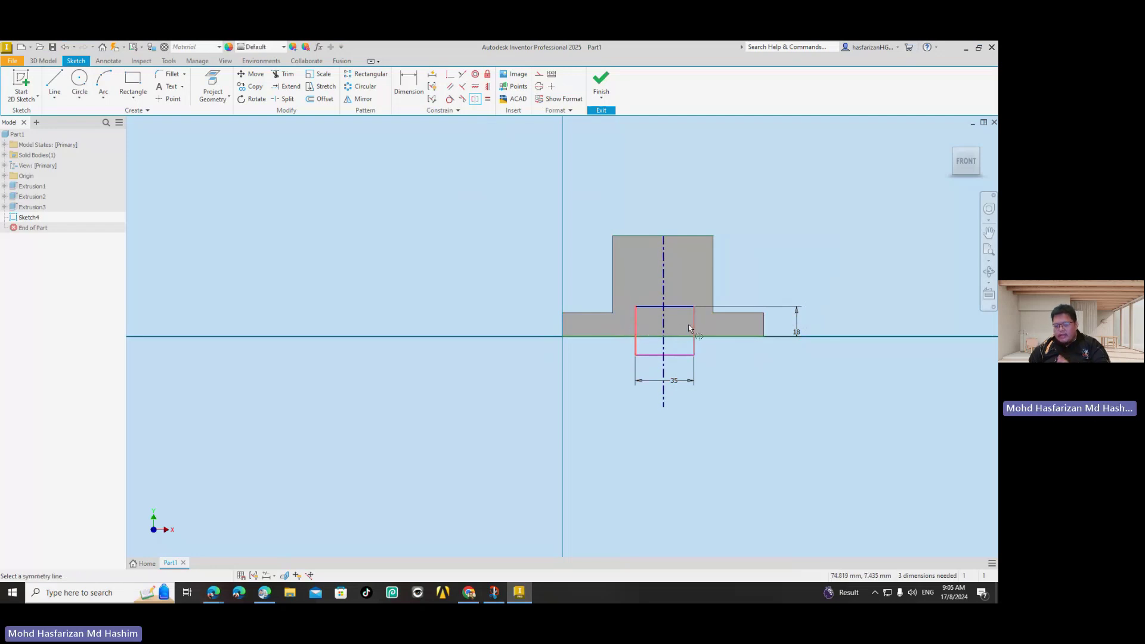
left_click(662, 277)
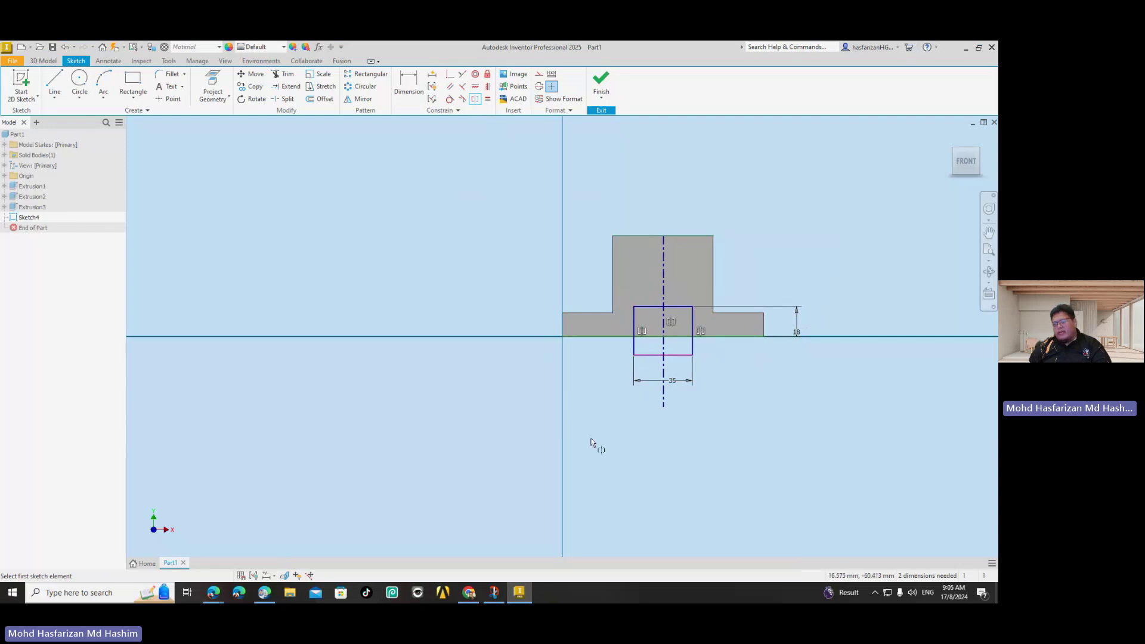
key("Escape")
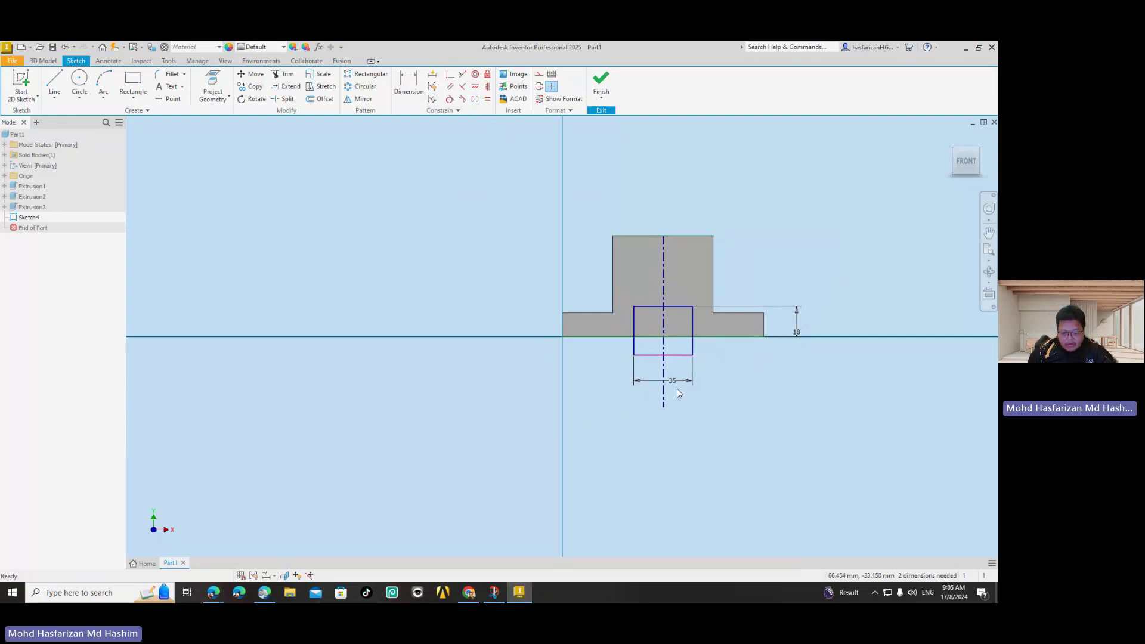
Try a 50 mm width, undo back to 35 mm, and finish the sketch
double_click(679, 384)
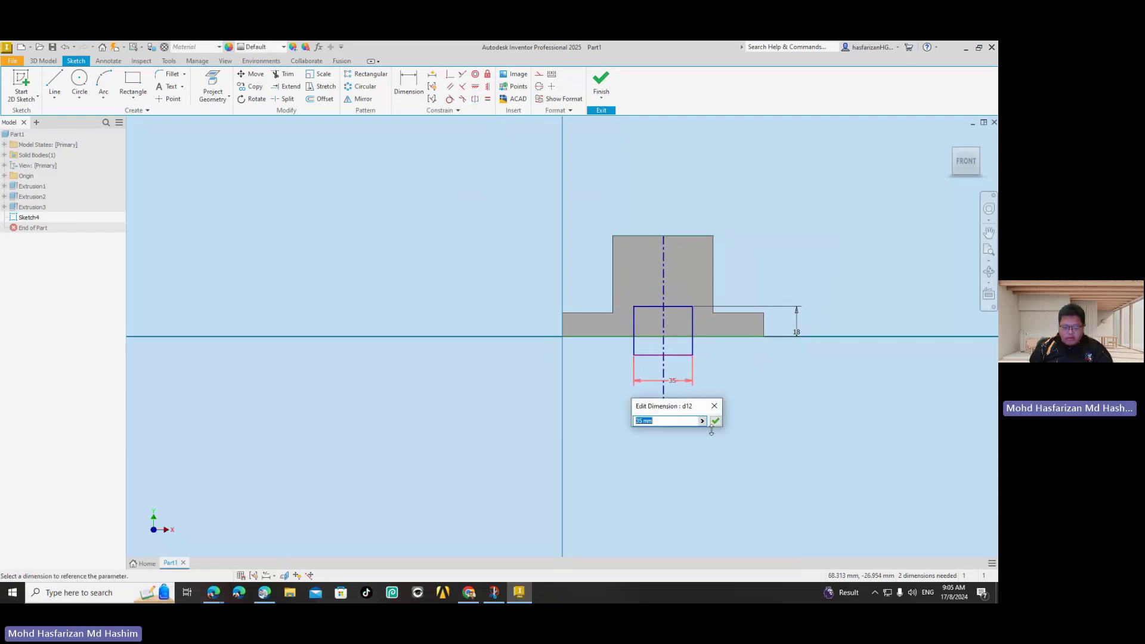
type("50")
key("Return")
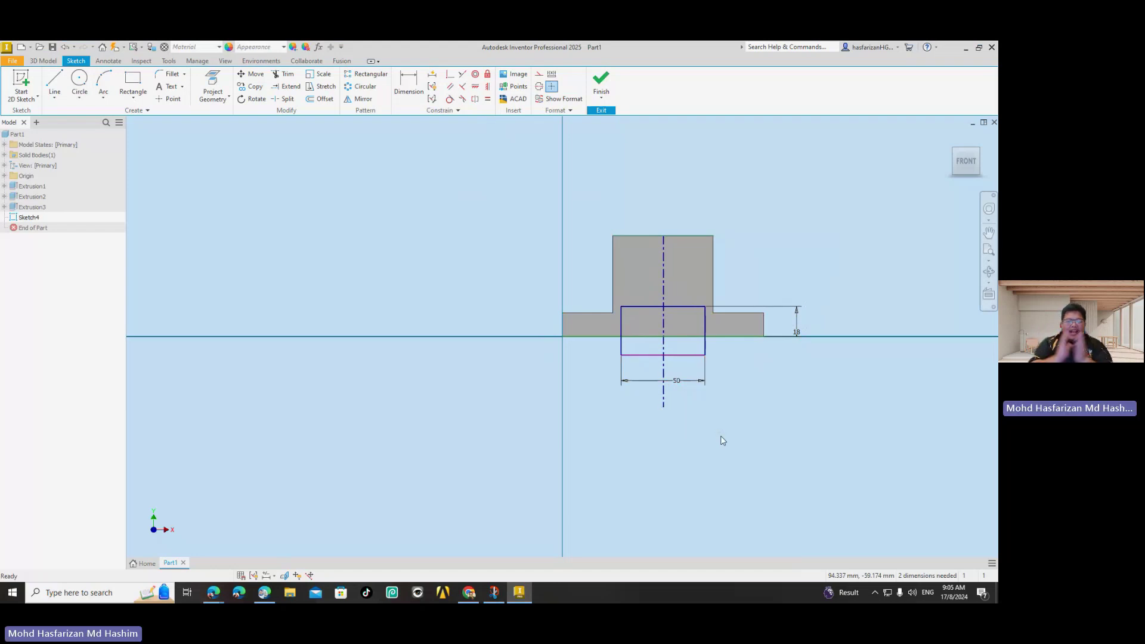
left_click(66, 47)
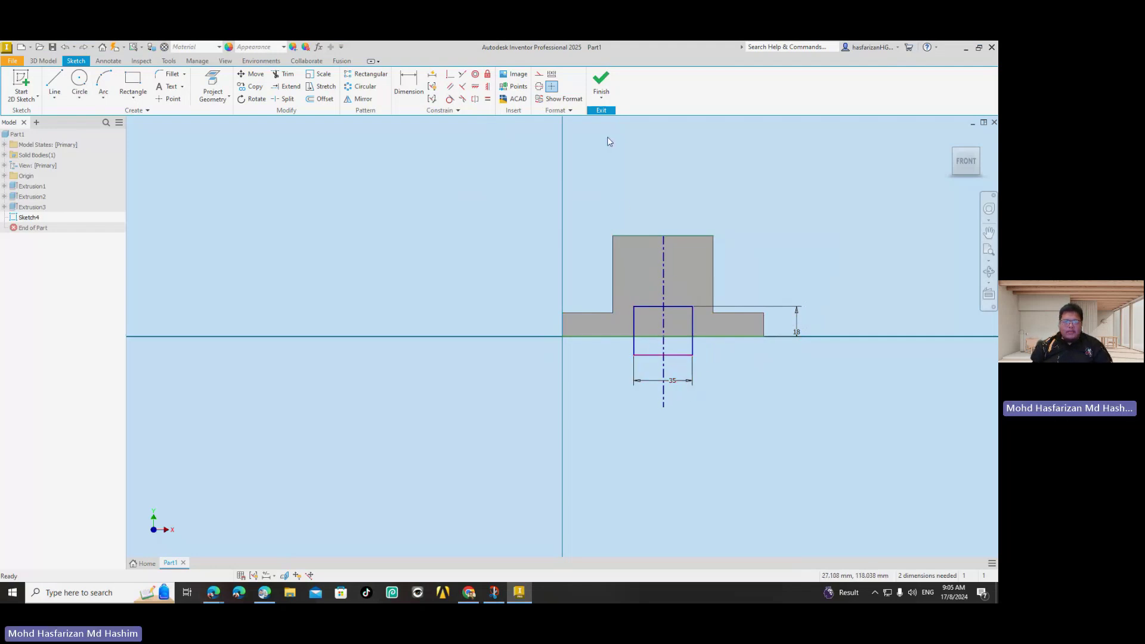
left_click(600, 87)
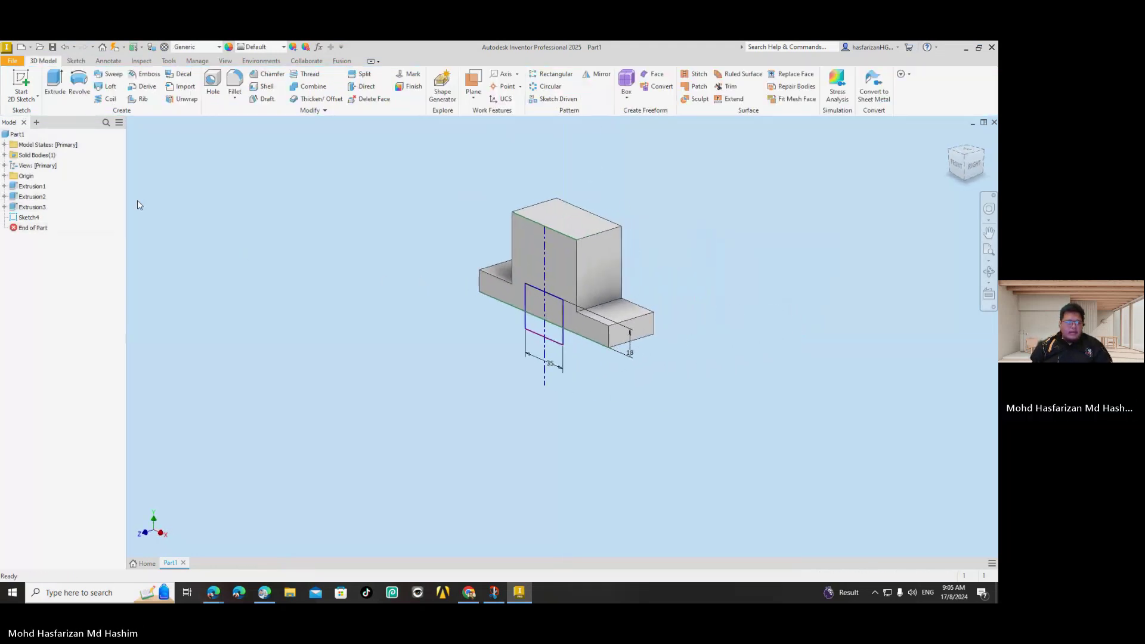
Extrude the three rectangle regions as a through-all cut, forming the 35 mm bottom slot
left_click(55, 83)
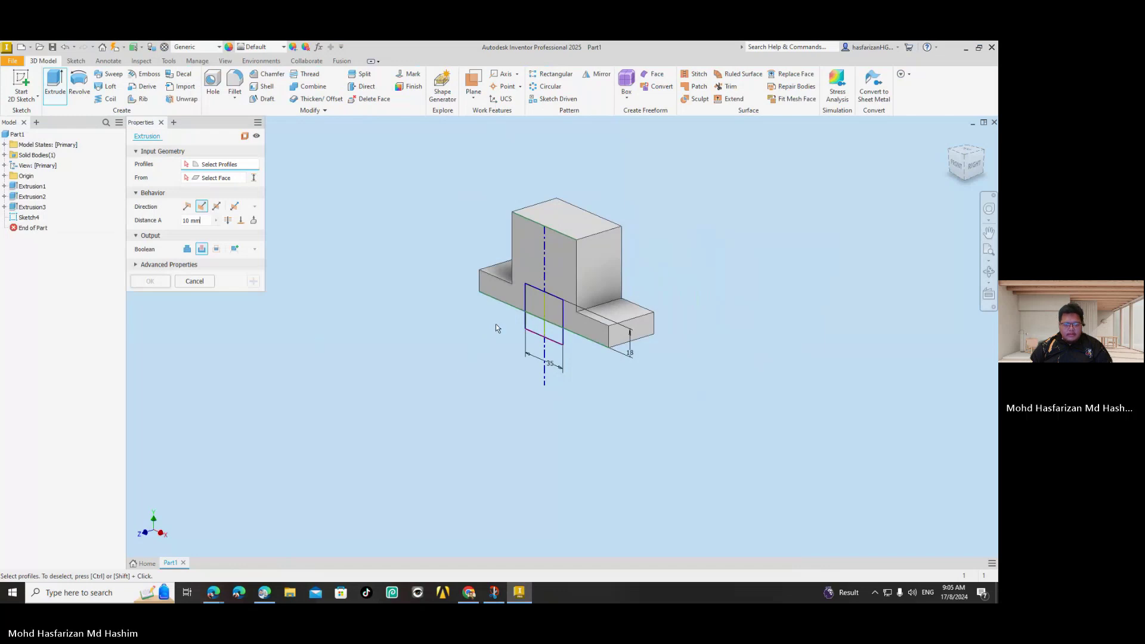
left_click(531, 295)
left_click(536, 325)
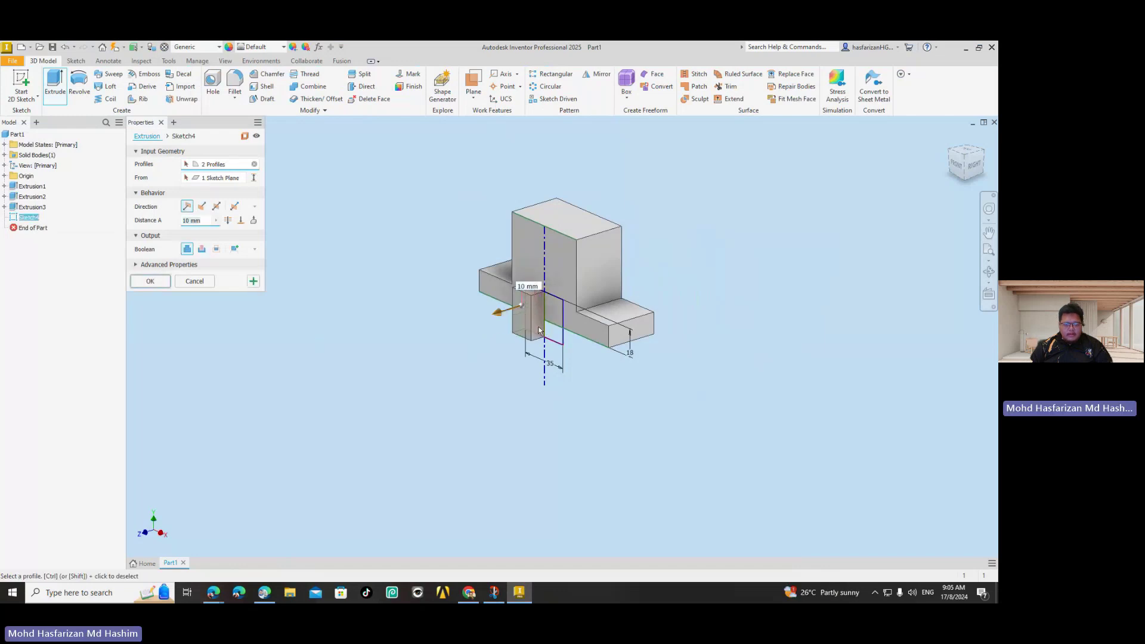
left_click(553, 334)
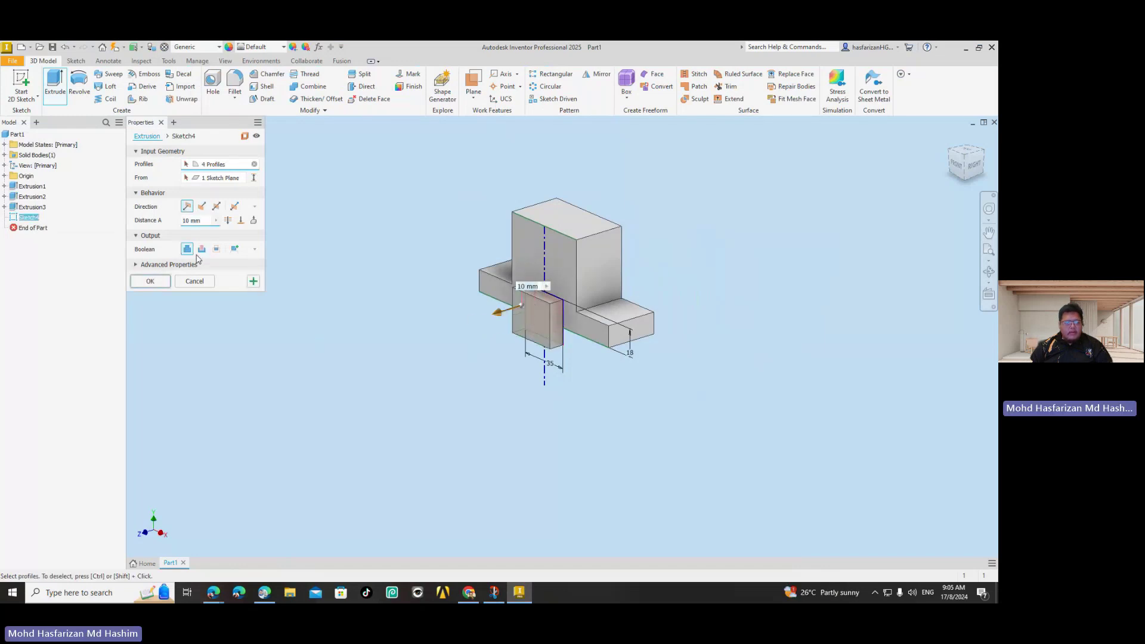
left_click(201, 248)
left_click(201, 206)
left_click(227, 220)
left_click(159, 284)
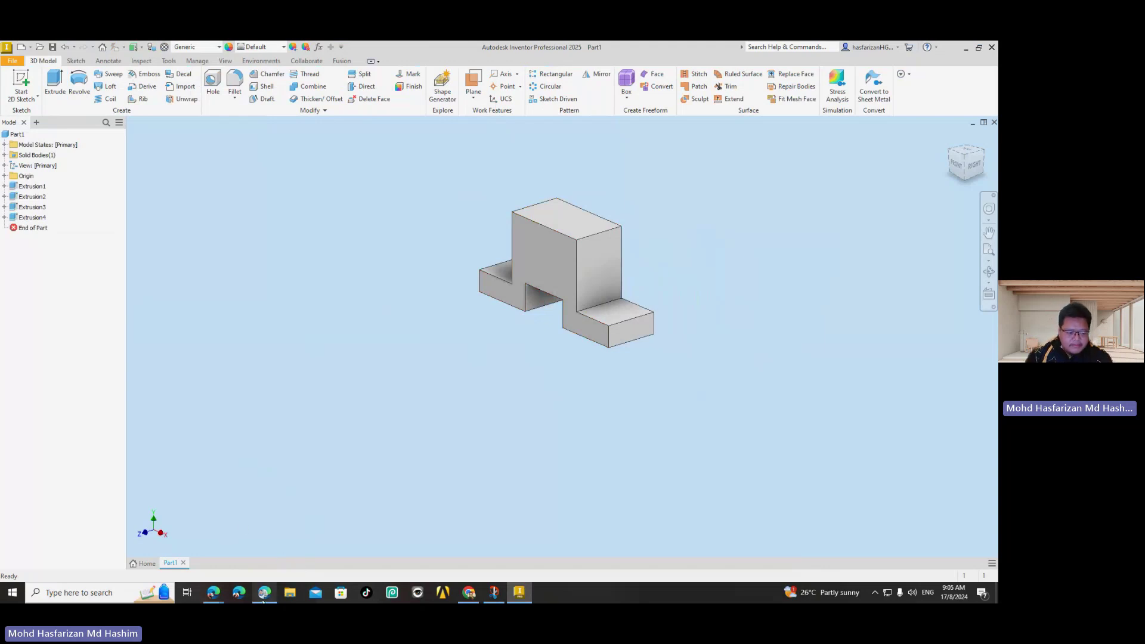
mouse_move(264, 593)
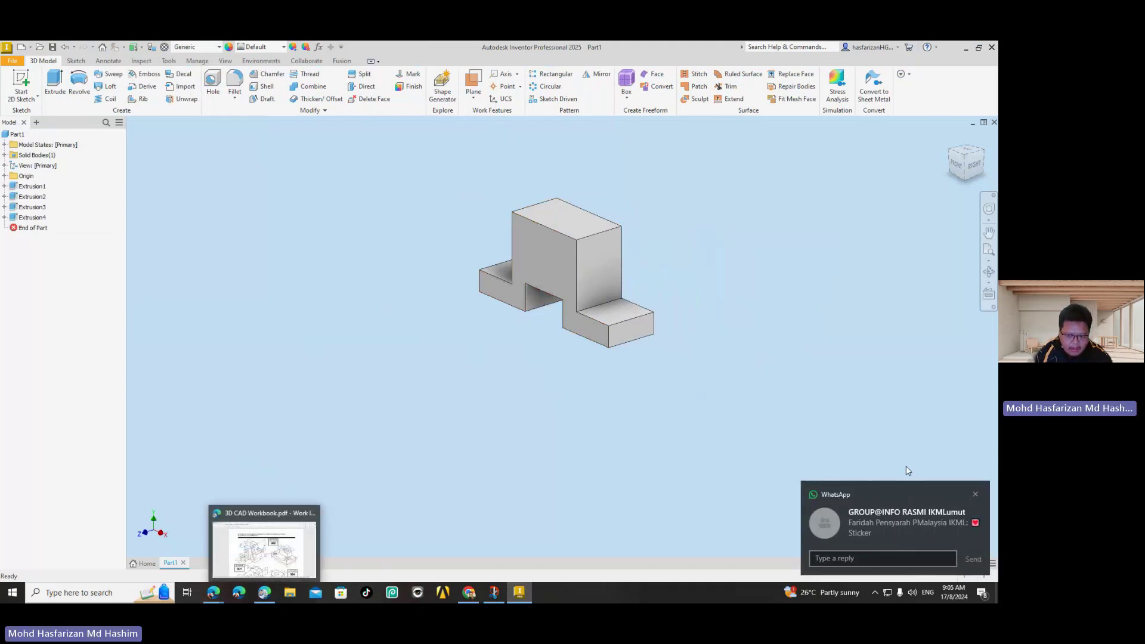
left_click(272, 598)
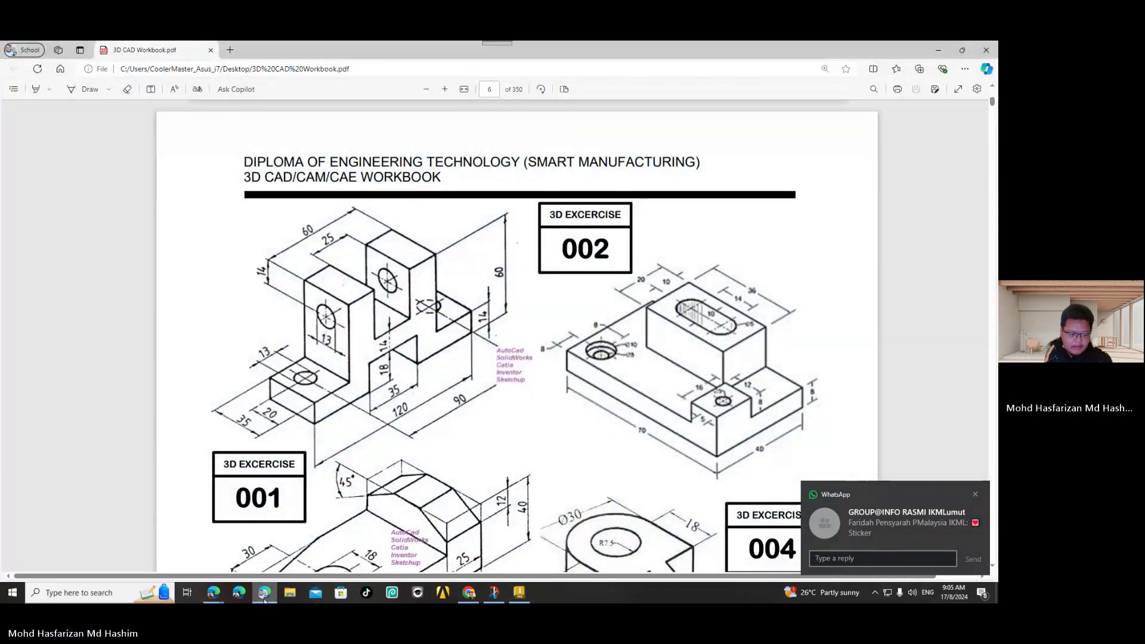
Start a new sketch on the front face and draw a rectangle over the top of the tall block
key("alt+Tab")
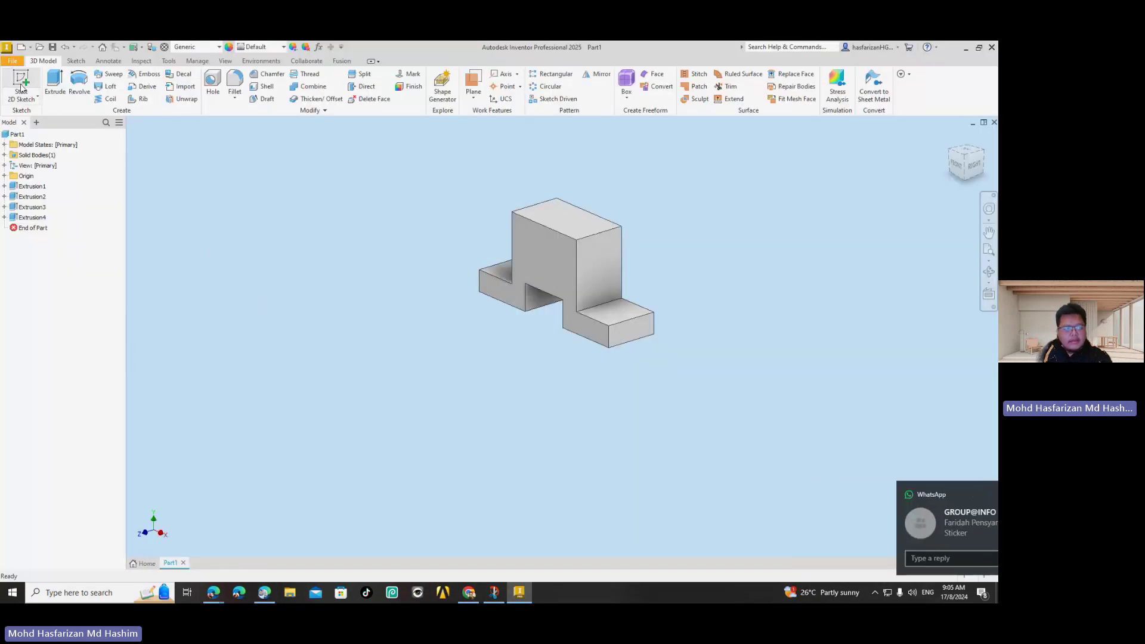
left_click(20, 81)
left_click(556, 249)
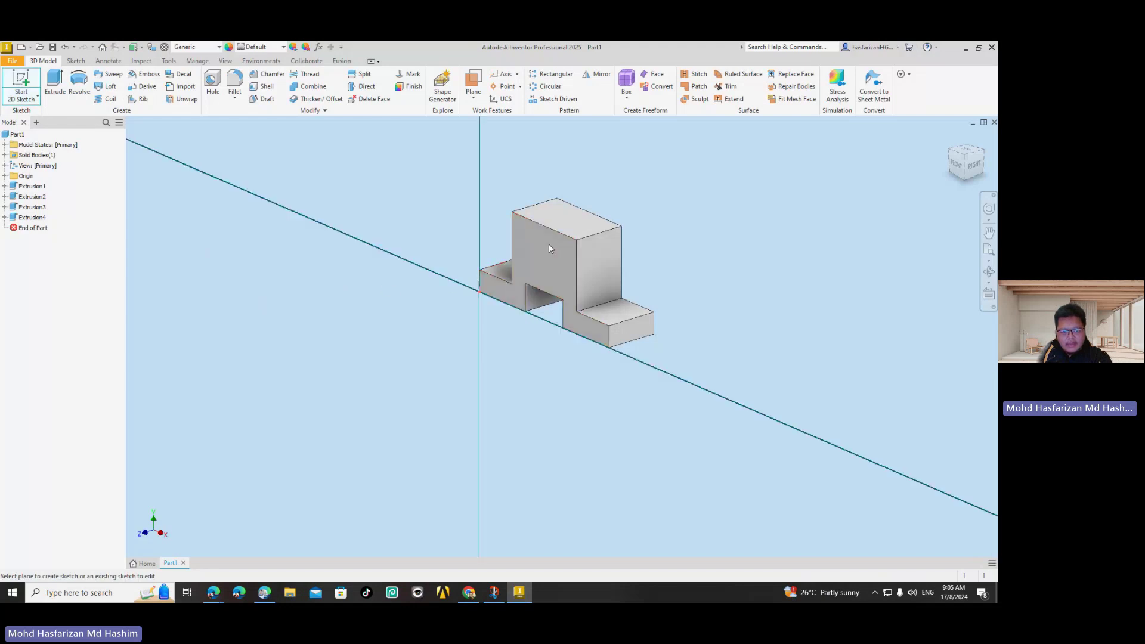
left_click(132, 84)
left_click(631, 219)
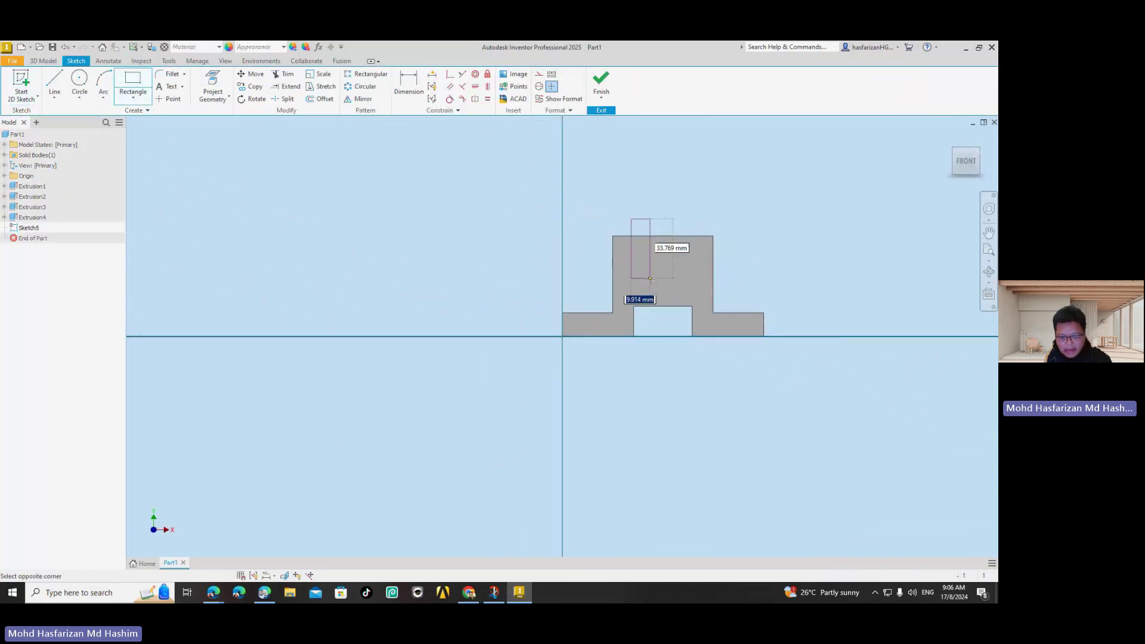
left_click(693, 281)
Draw a vertical line through the rectangle's top midpoint and convert it to a centerline
left_click(53, 84)
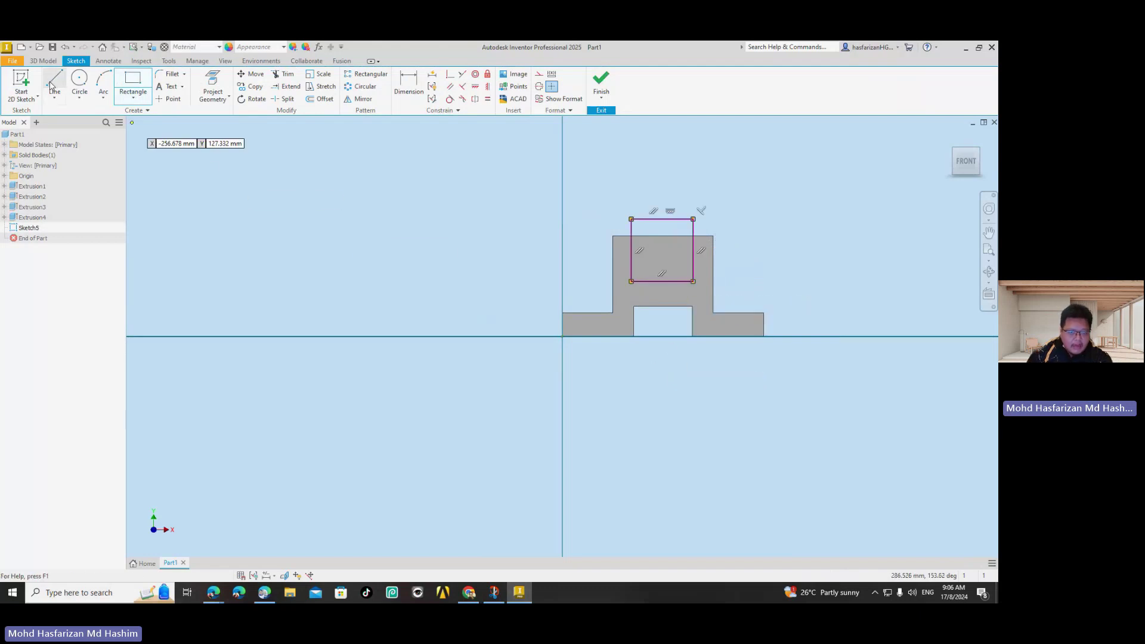
left_click(661, 235)
left_click(662, 391)
key("Escape")
key("Escape")
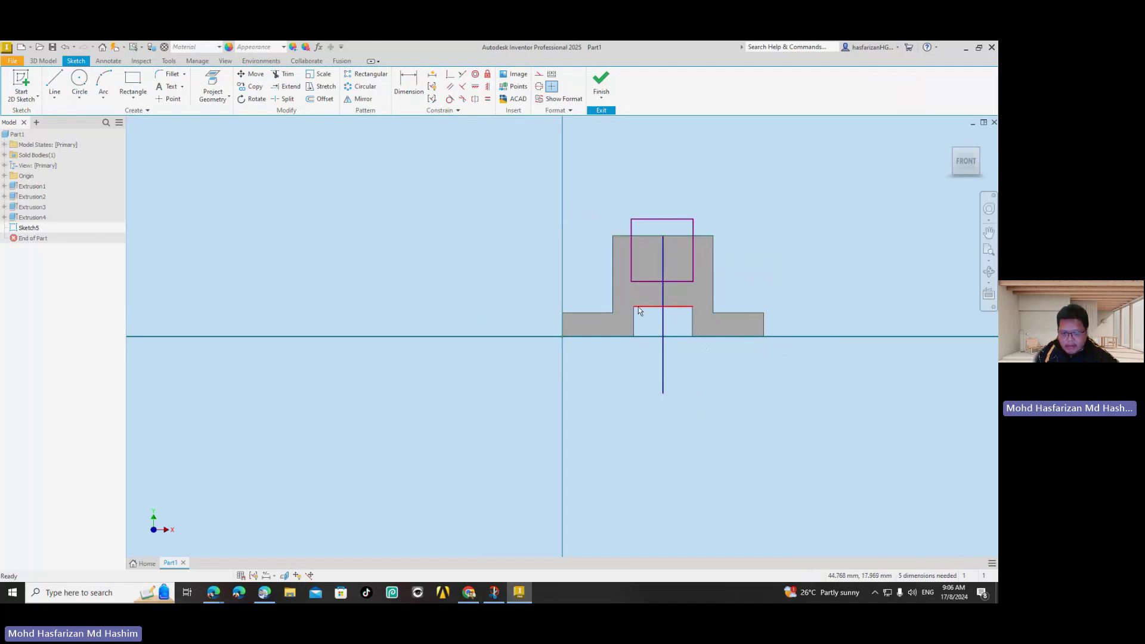
left_click(487, 86)
left_click(552, 86)
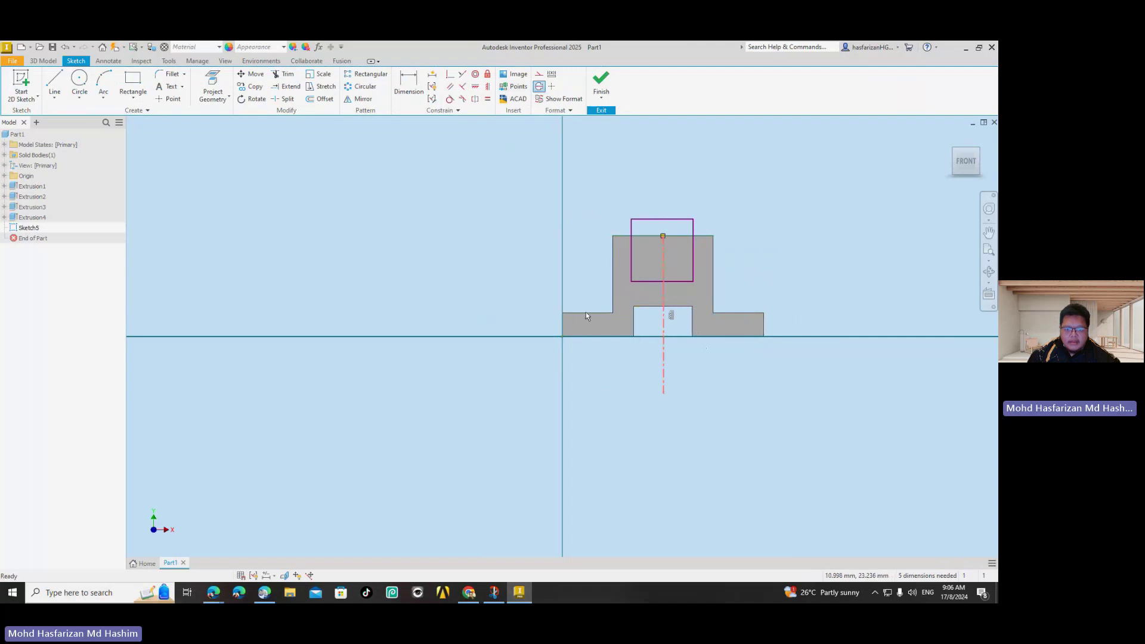
Make the rectangle's side edges symmetric about the centerline
left_click(473, 100)
left_click(632, 263)
left_click(692, 257)
left_click(664, 256)
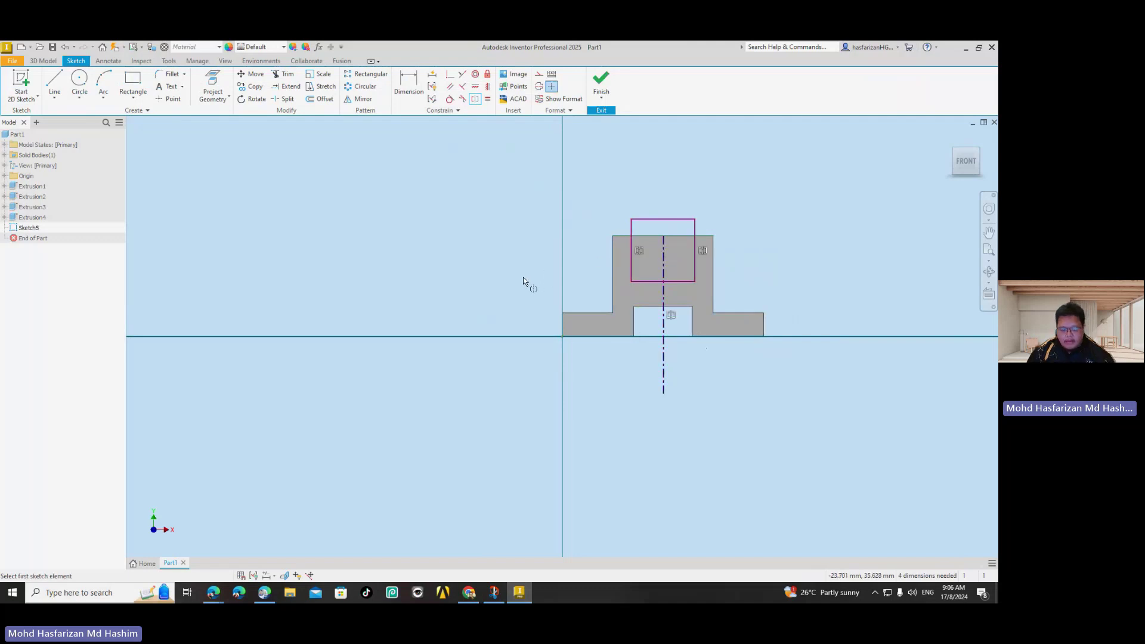
left_click(264, 593)
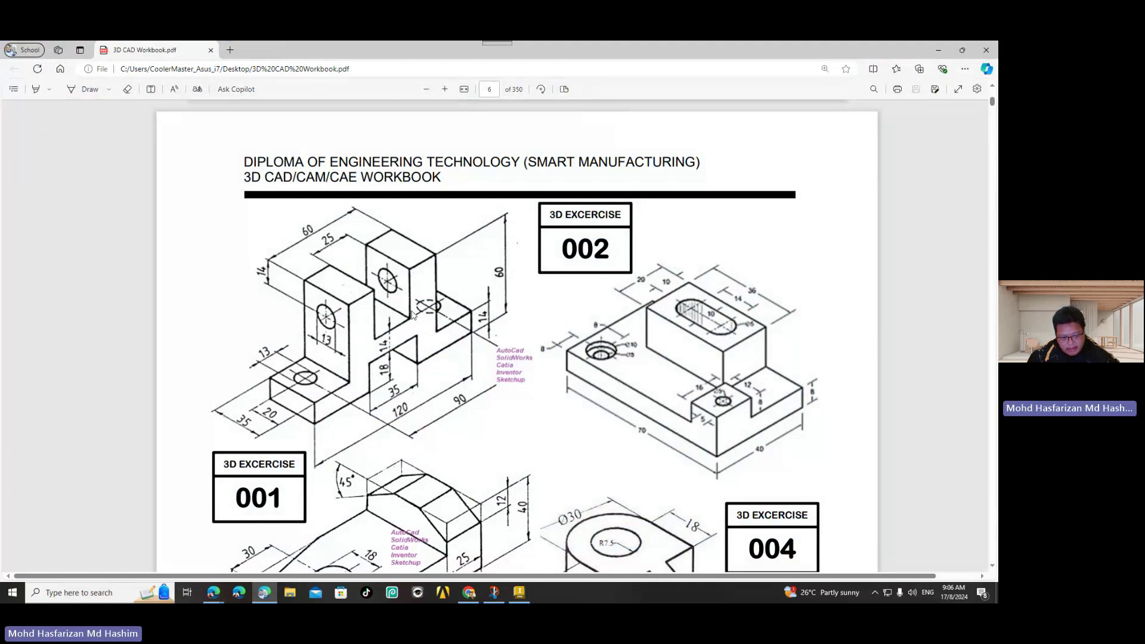
Dimension the rectangle's top edge to a width of 25 mm
left_click(212, 592)
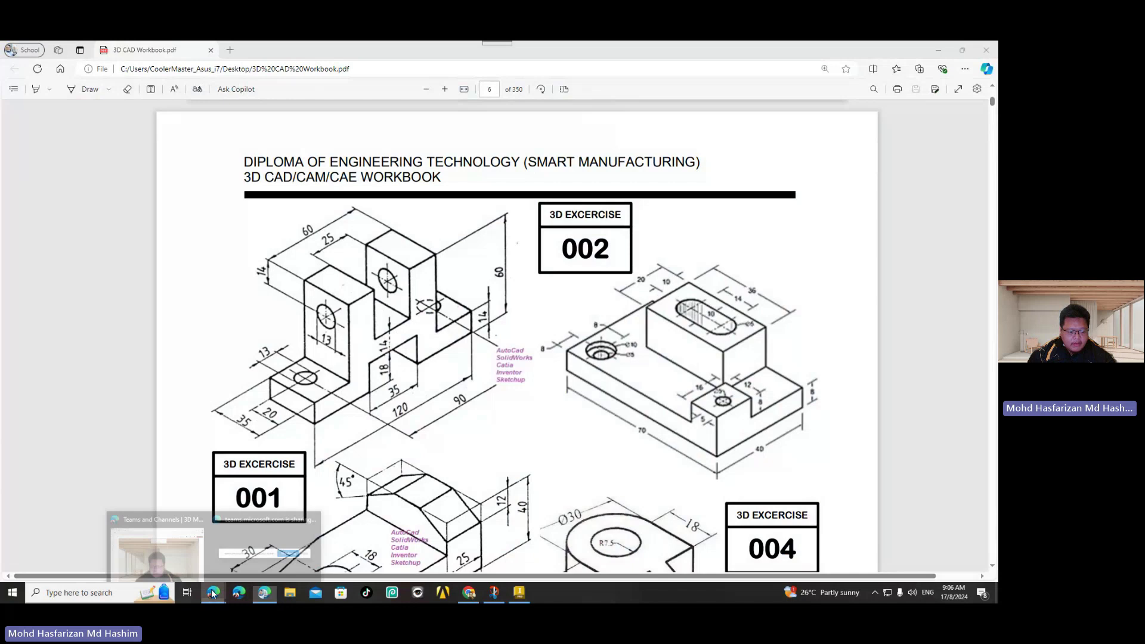
left_click(519, 592)
key("d")
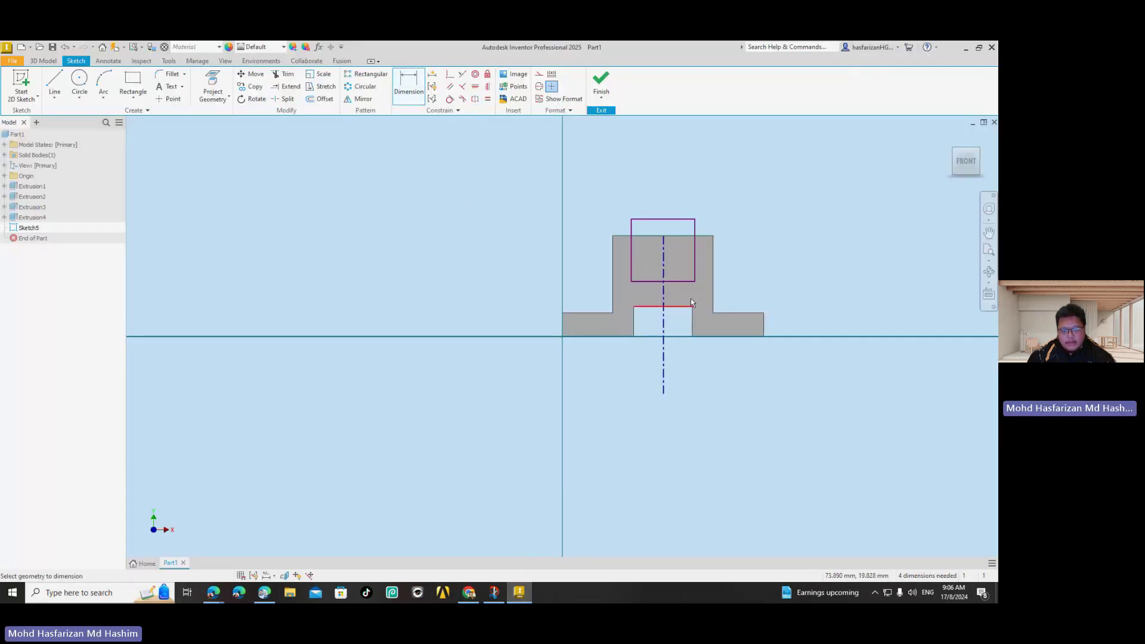
left_click(678, 223)
left_click(670, 197)
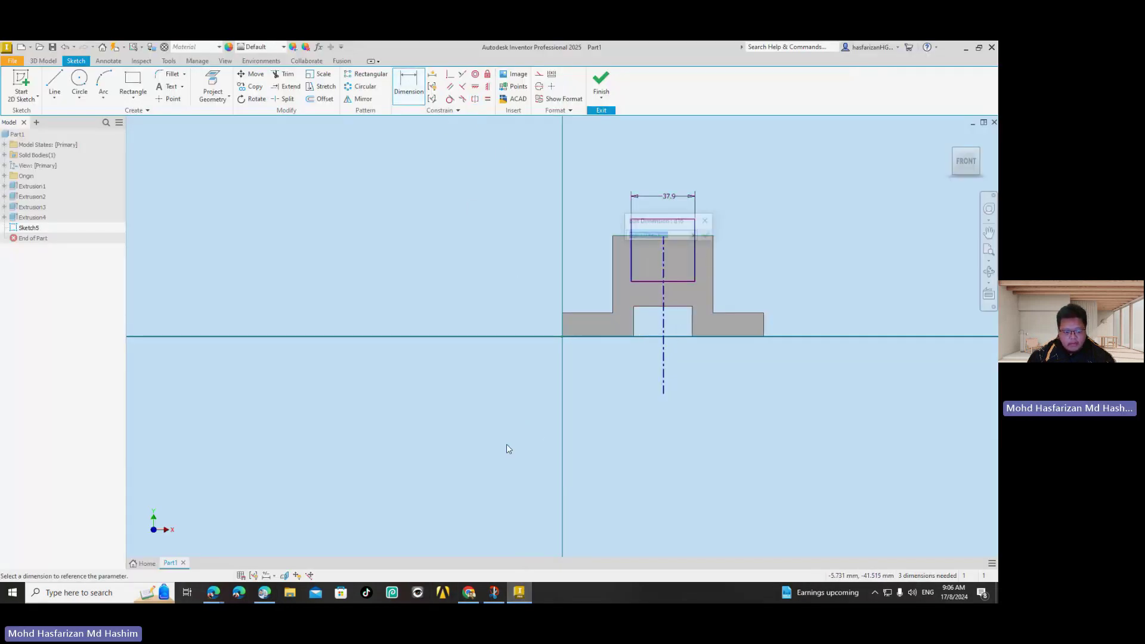
left_click(266, 594)
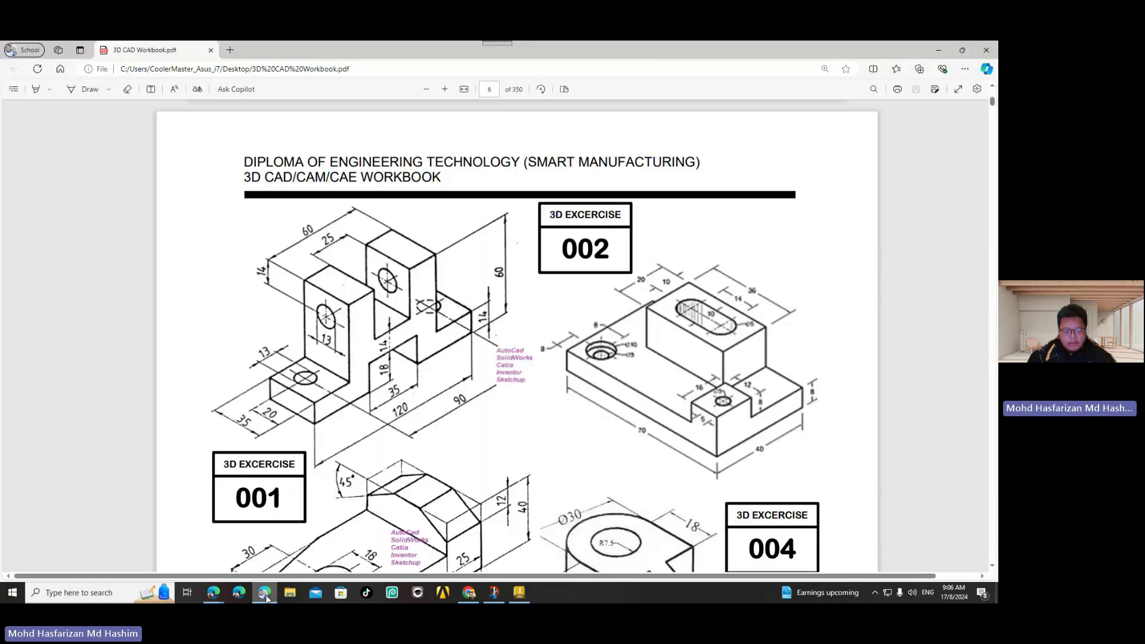
left_click(266, 593)
type("25")
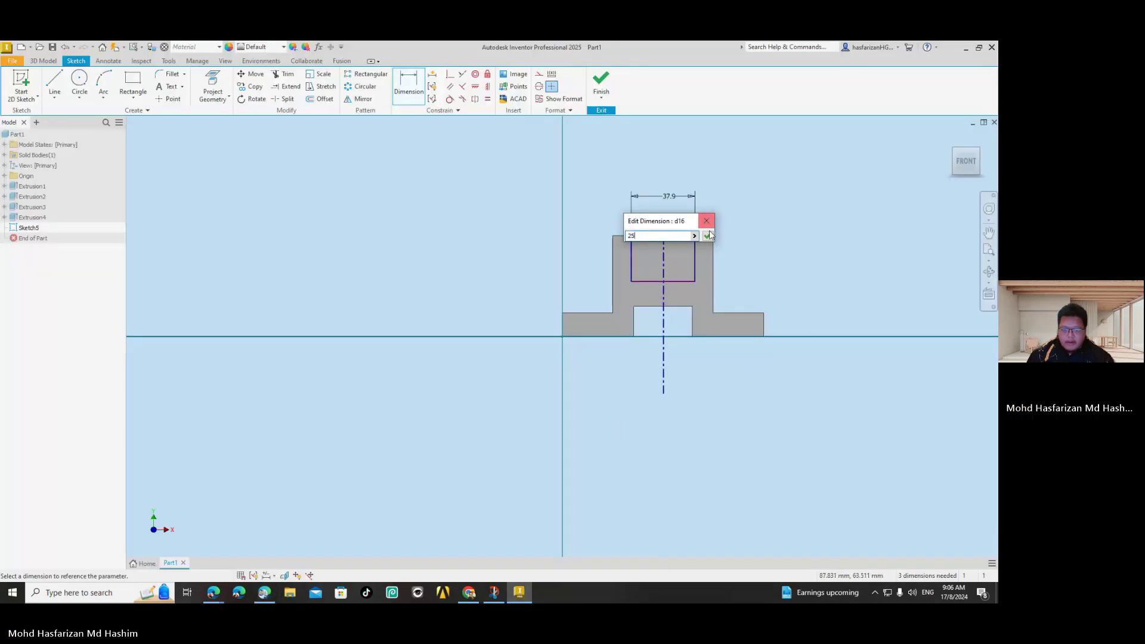
left_click(707, 235)
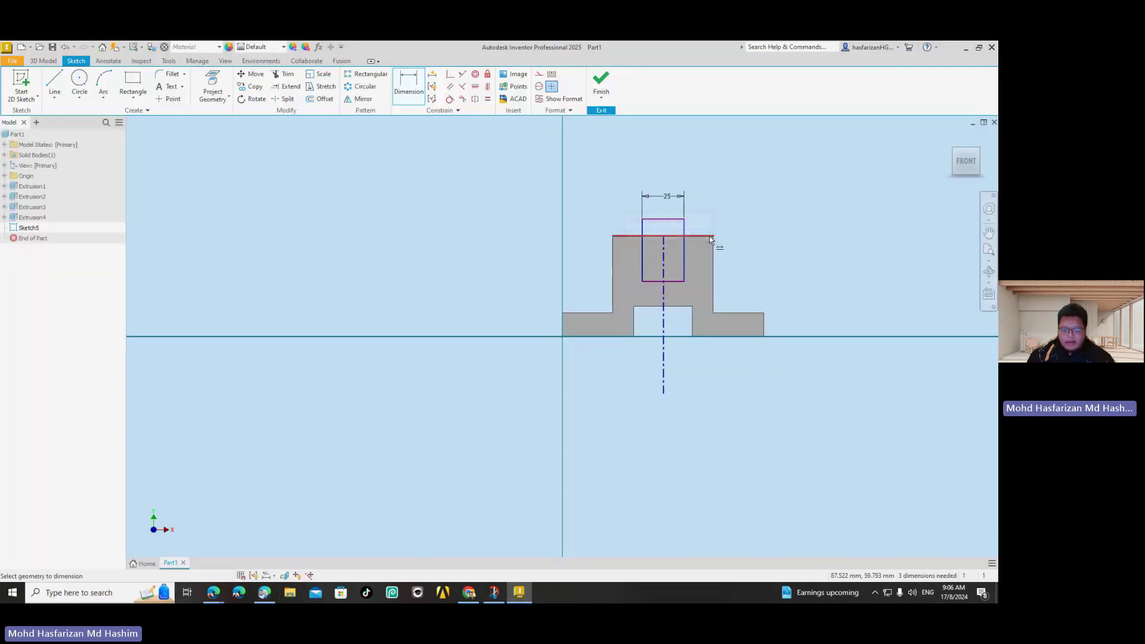
Set the rectangle 14 mm above the slot and pick it as the extrusion profile
left_click(672, 281)
left_click(674, 307)
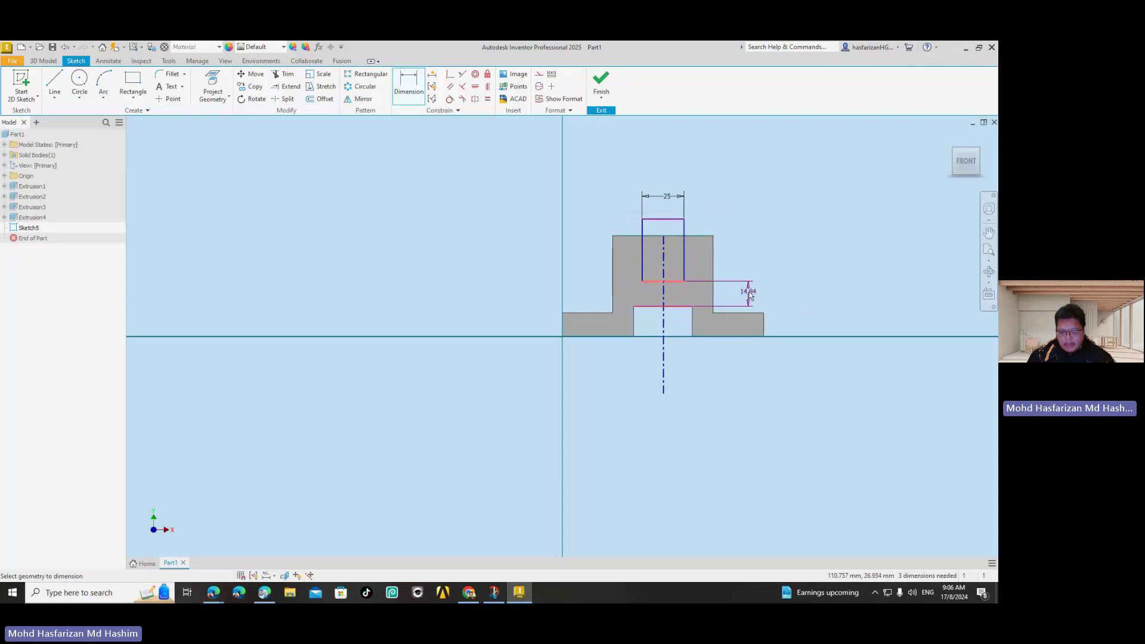
left_click(750, 295)
type("14")
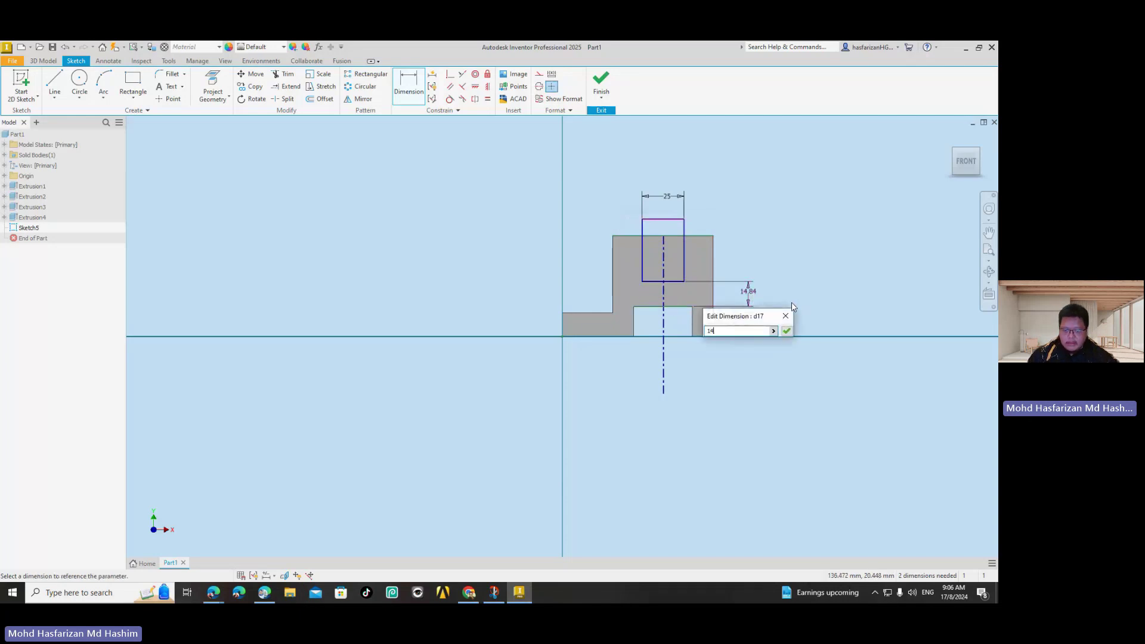
key("Return")
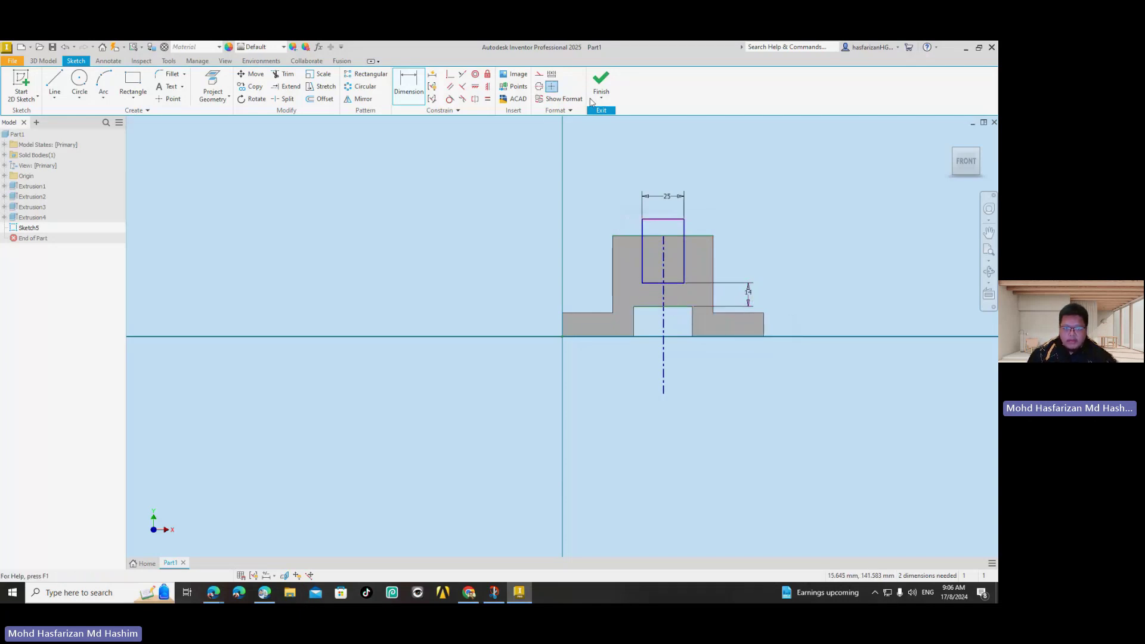
key("e")
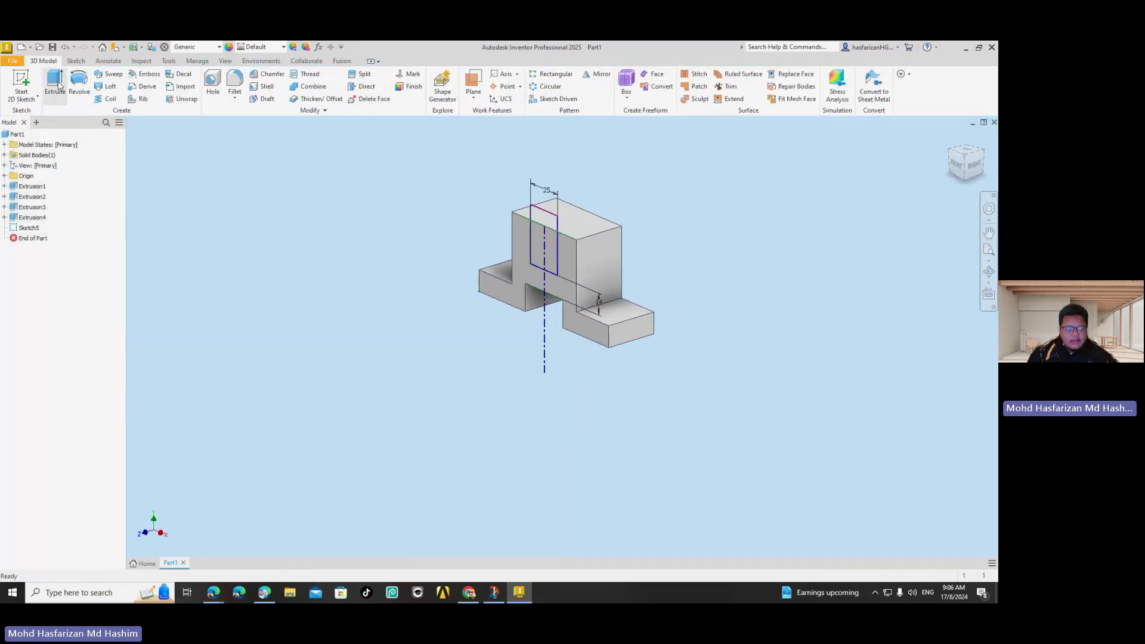
left_click(553, 258)
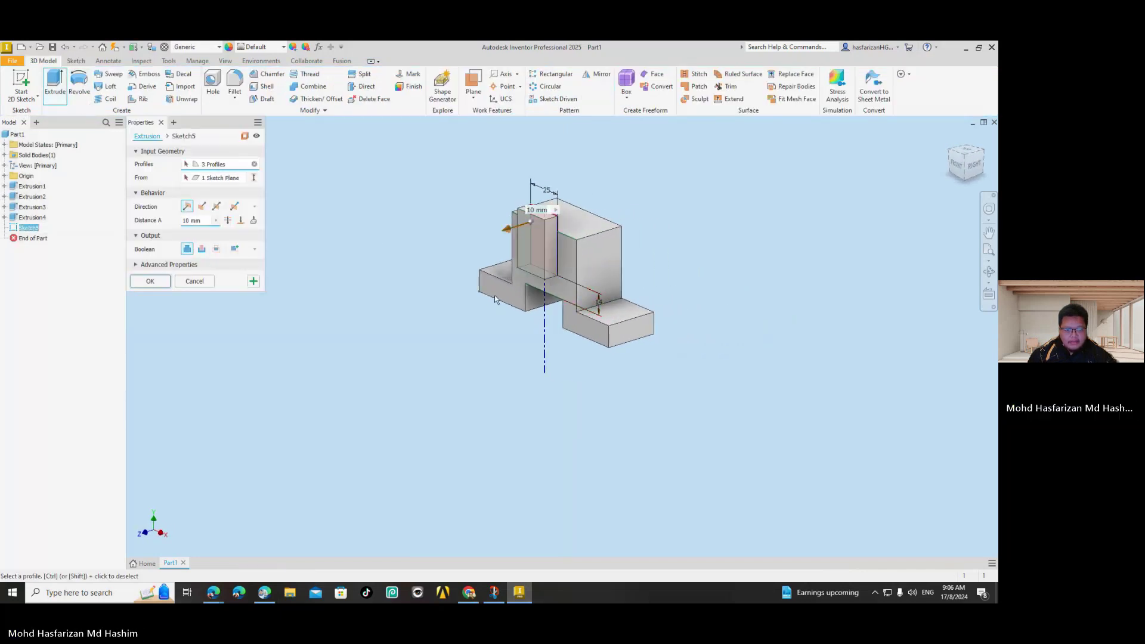
Extrude the rectangle as a downward cut, splitting the tall block into two uprights
left_click(201, 248)
left_click(201, 206)
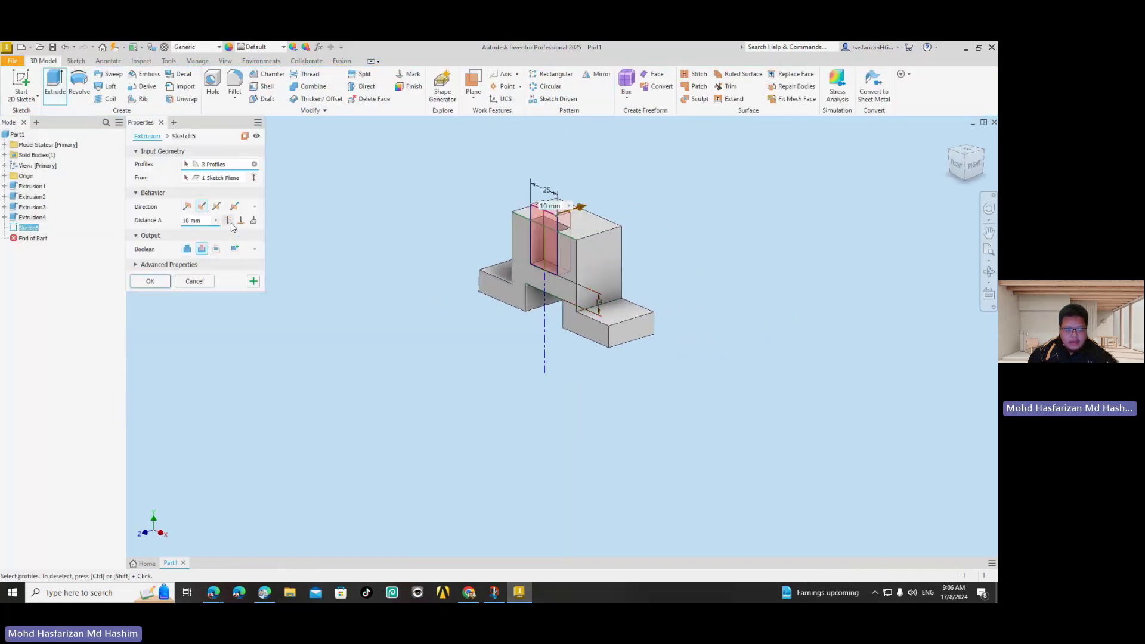
left_click(169, 282)
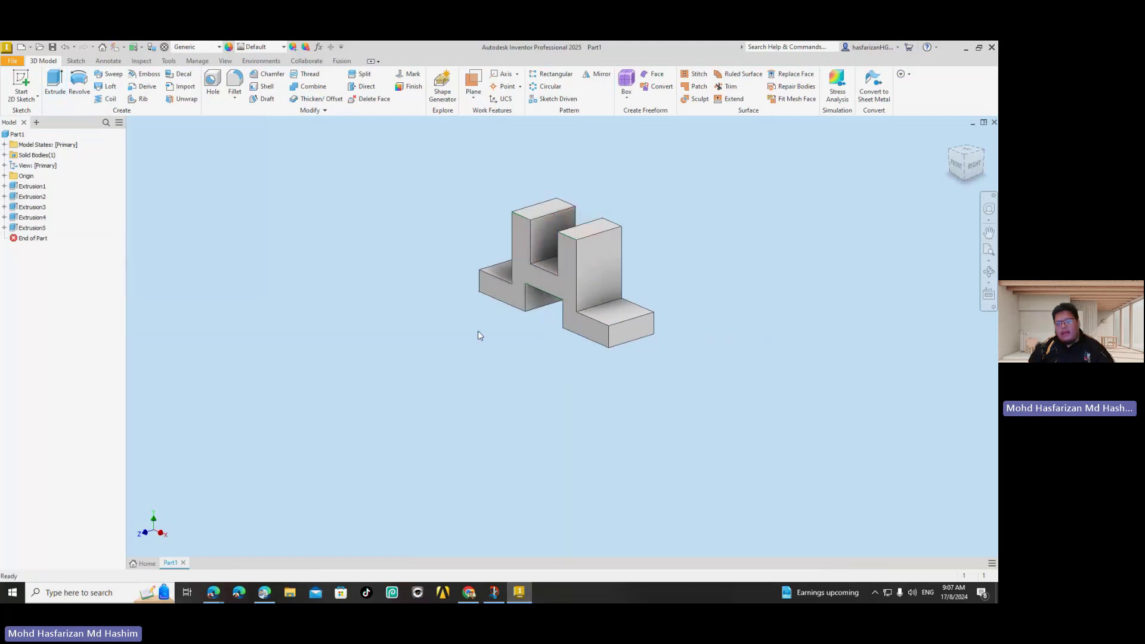
scroll(554, 345, "down", 3)
middle_click_drag(571, 342, 515, 539)
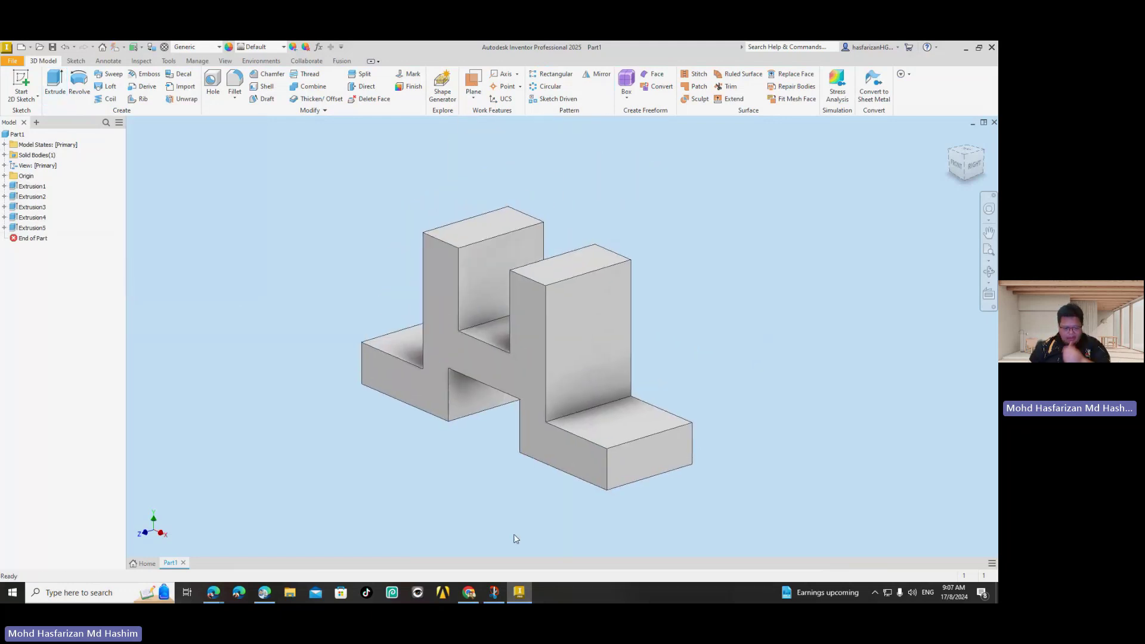
left_click(263, 593)
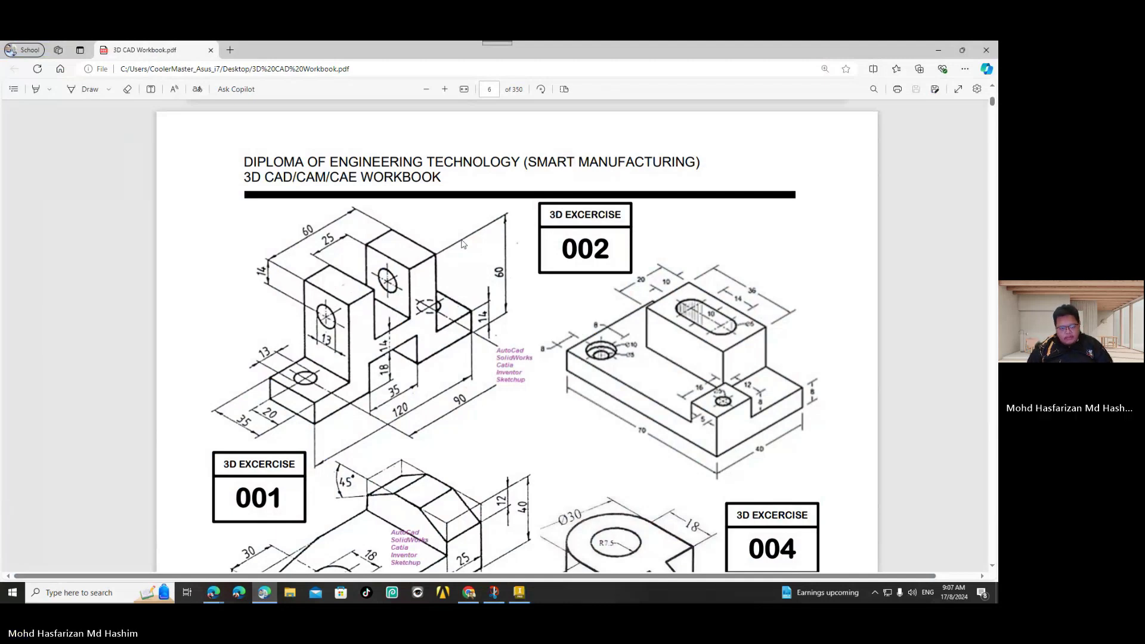
Return to the notched Inventor part after checking the Exercise 001 drawing
left_click(519, 593)
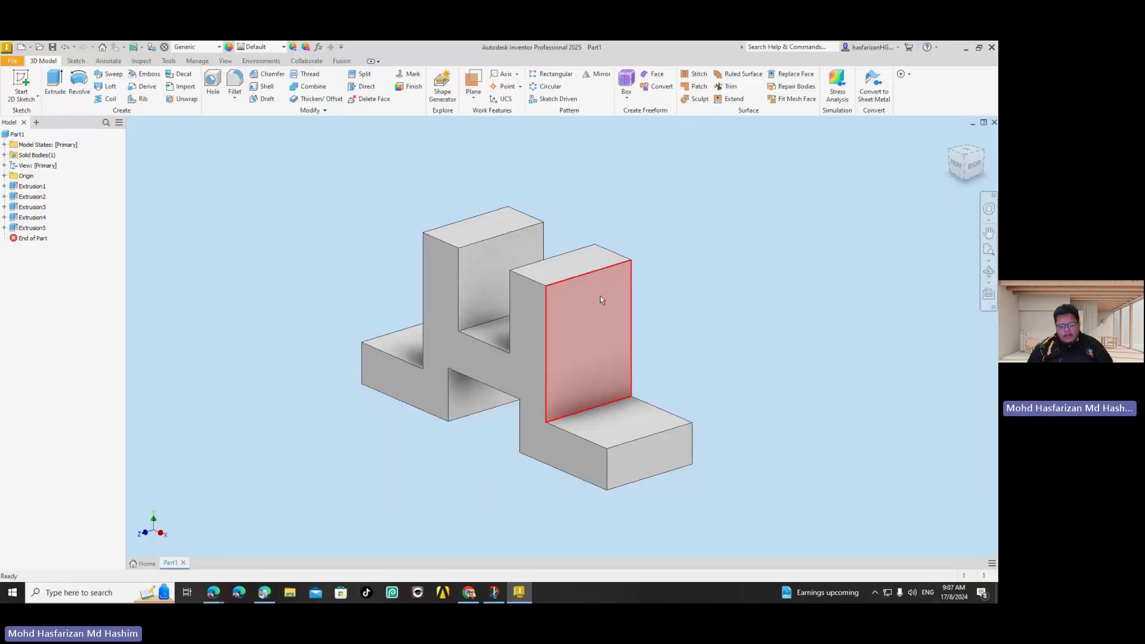
Sketch a circle near the top of the upright's side face
left_click(25, 90)
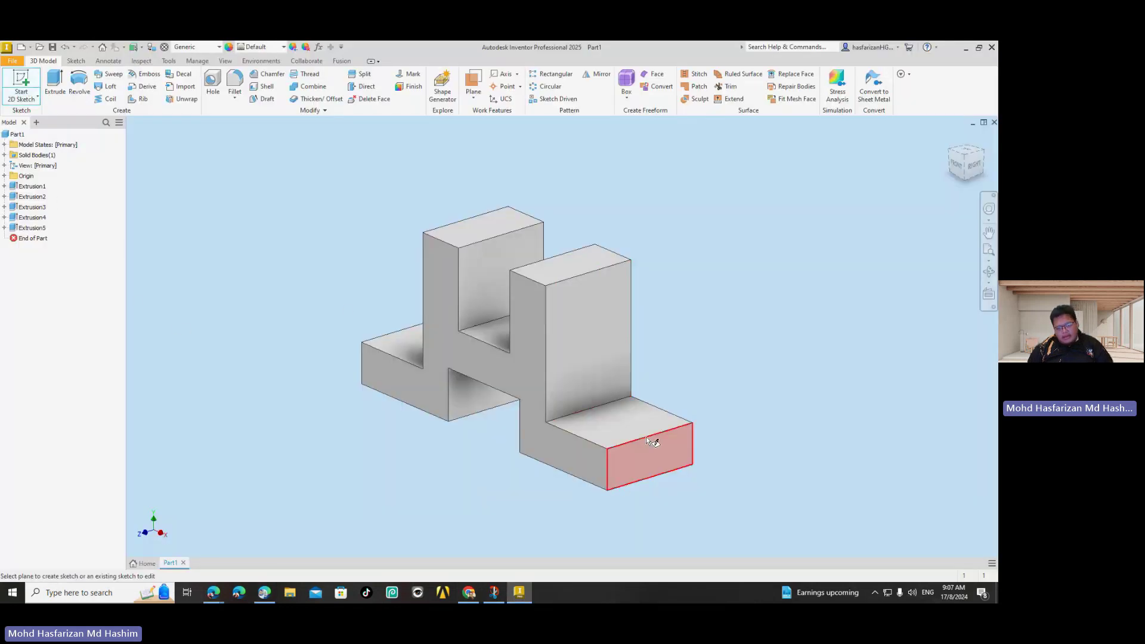
left_click(583, 338)
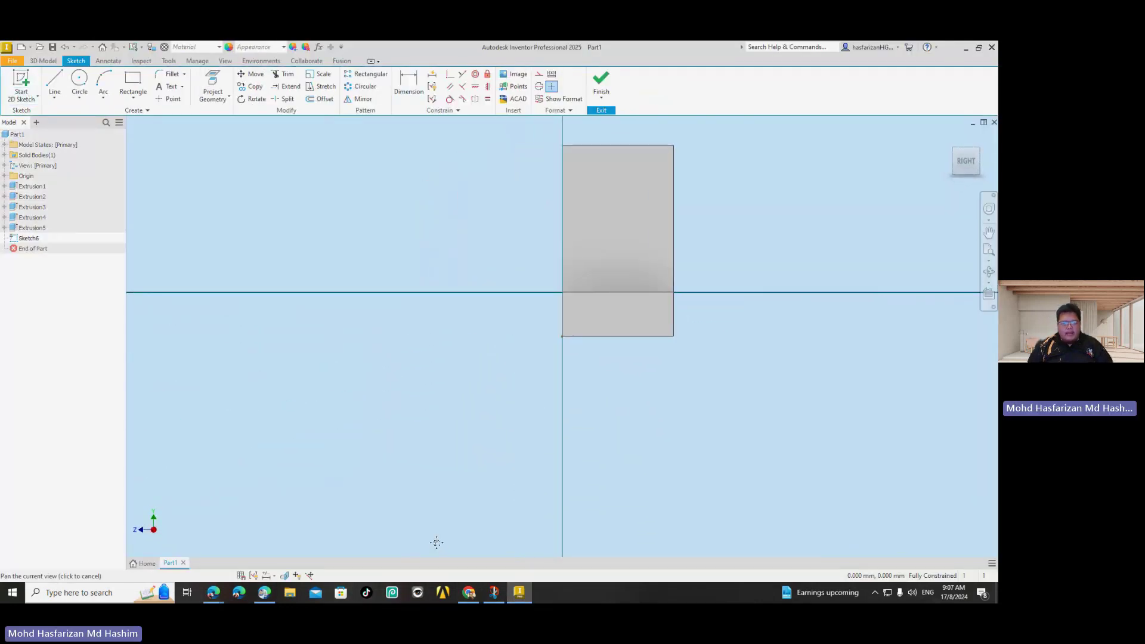
middle_click_drag(470, 460, 408, 510)
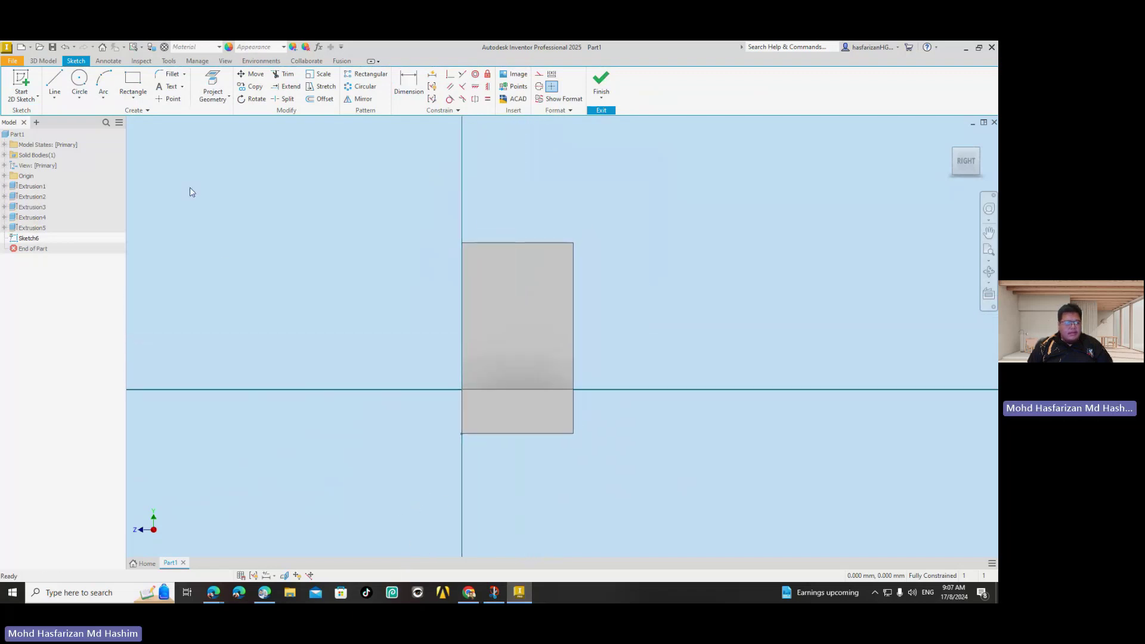
left_click(81, 80)
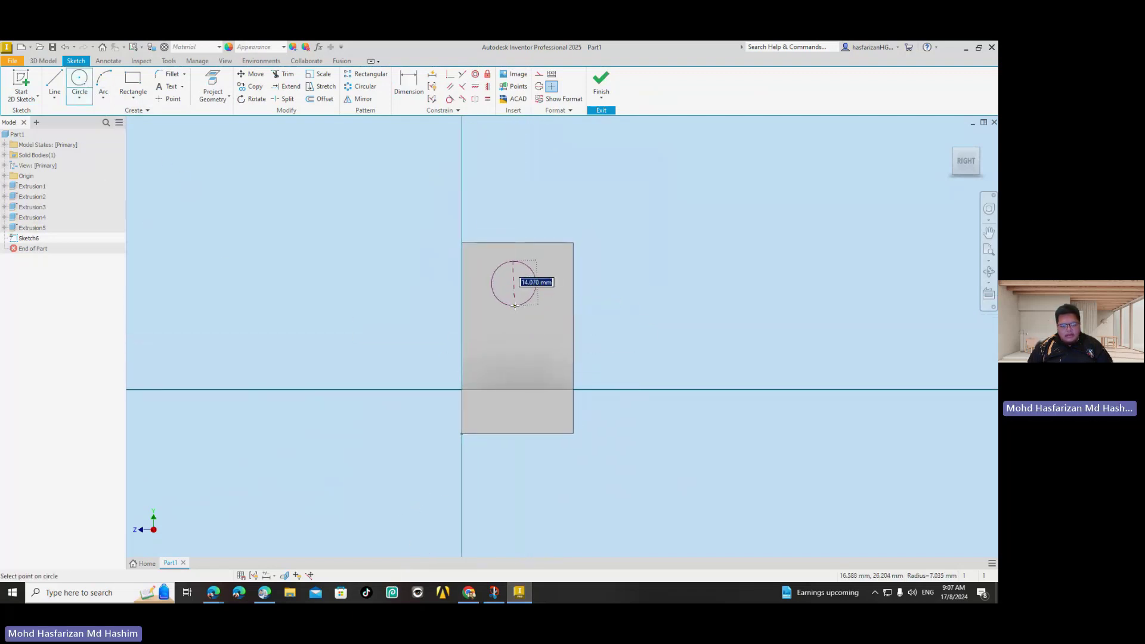
key("Return")
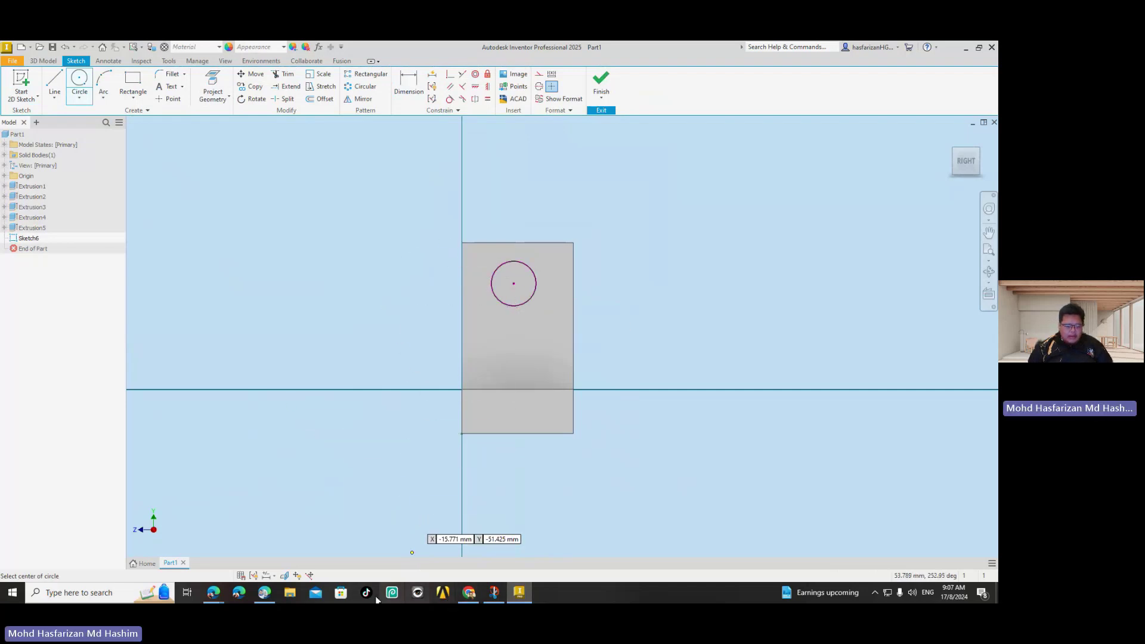
left_click(265, 593)
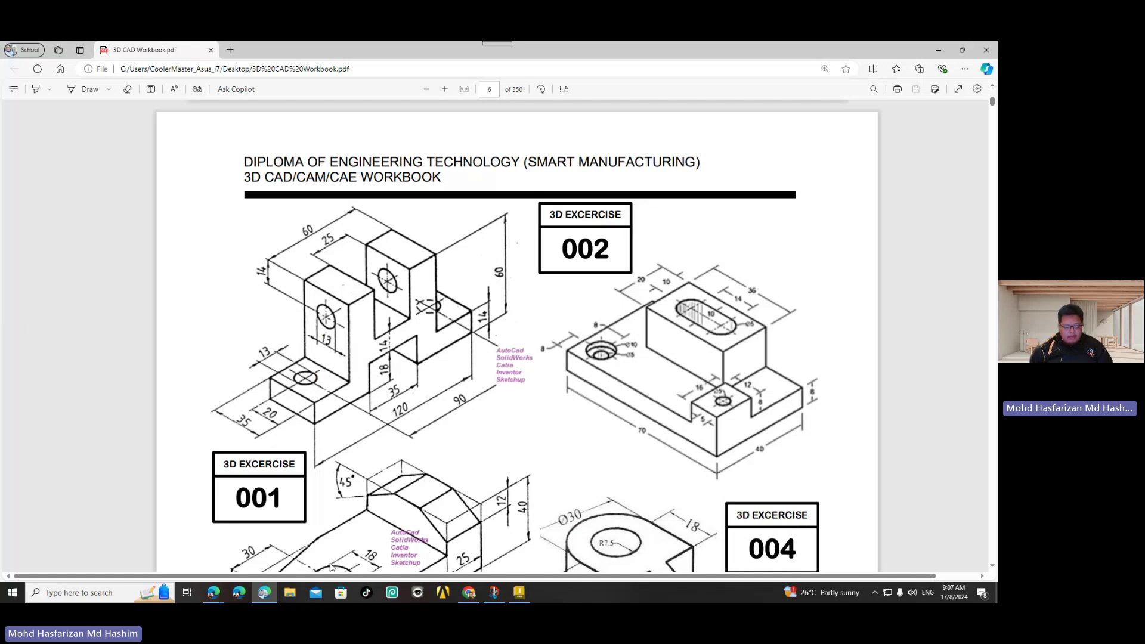
Return to the Inventor sketch after reading the cross-hole size and position
left_click(519, 592)
Dimension the circle to 13 mm diameter, 14 mm below the face's top edge
left_click(408, 87)
left_click(535, 281)
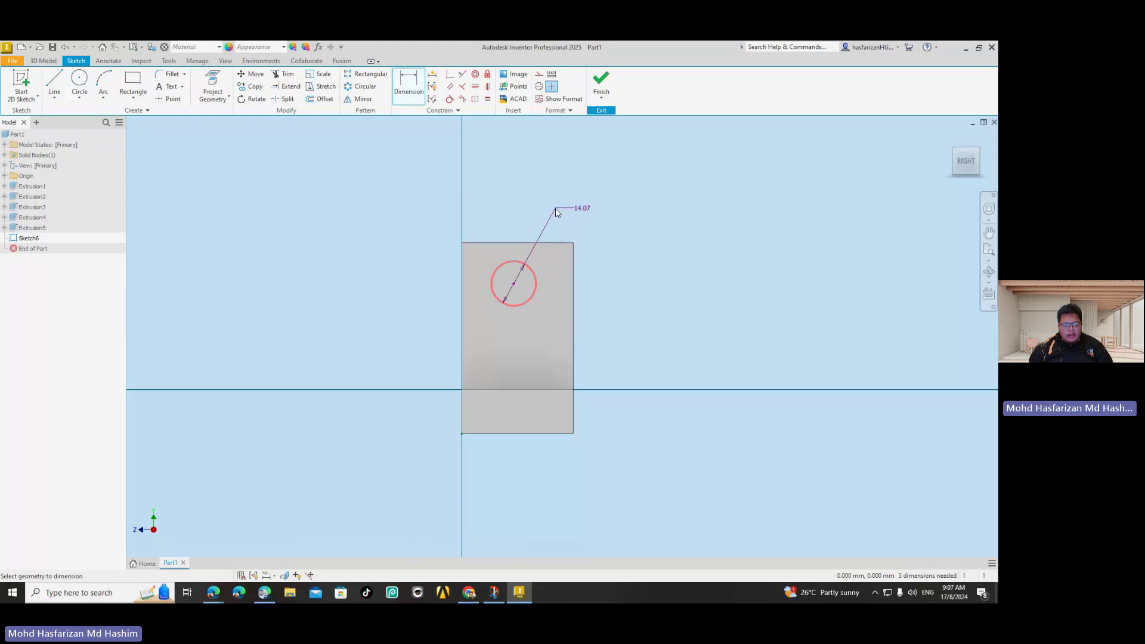
left_click(555, 208)
type("13")
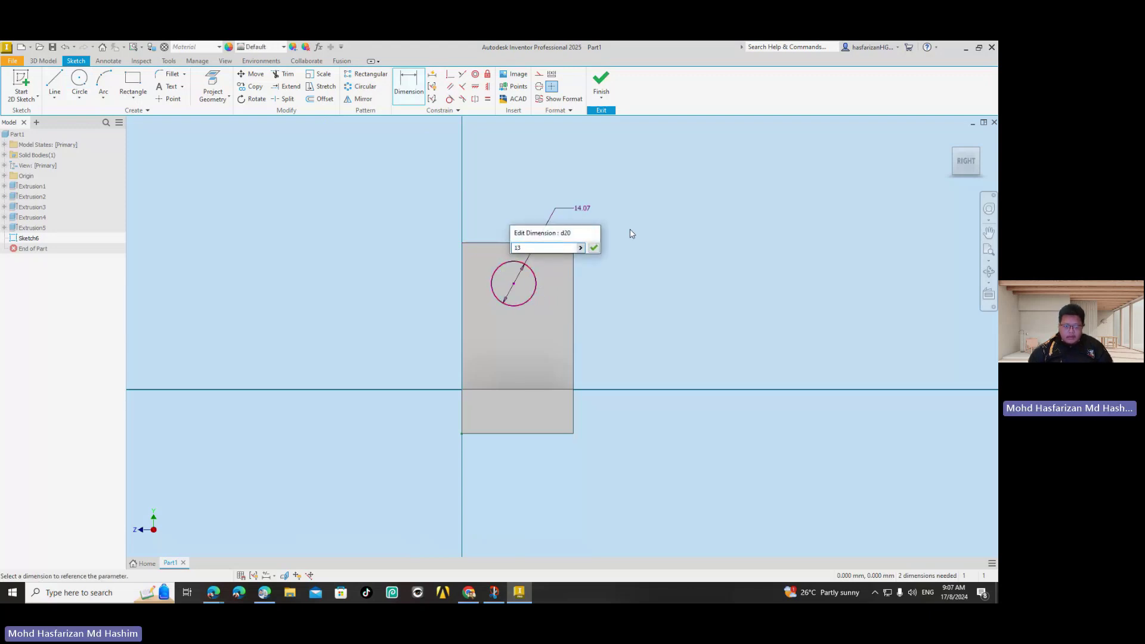
key("Return")
left_click(514, 287)
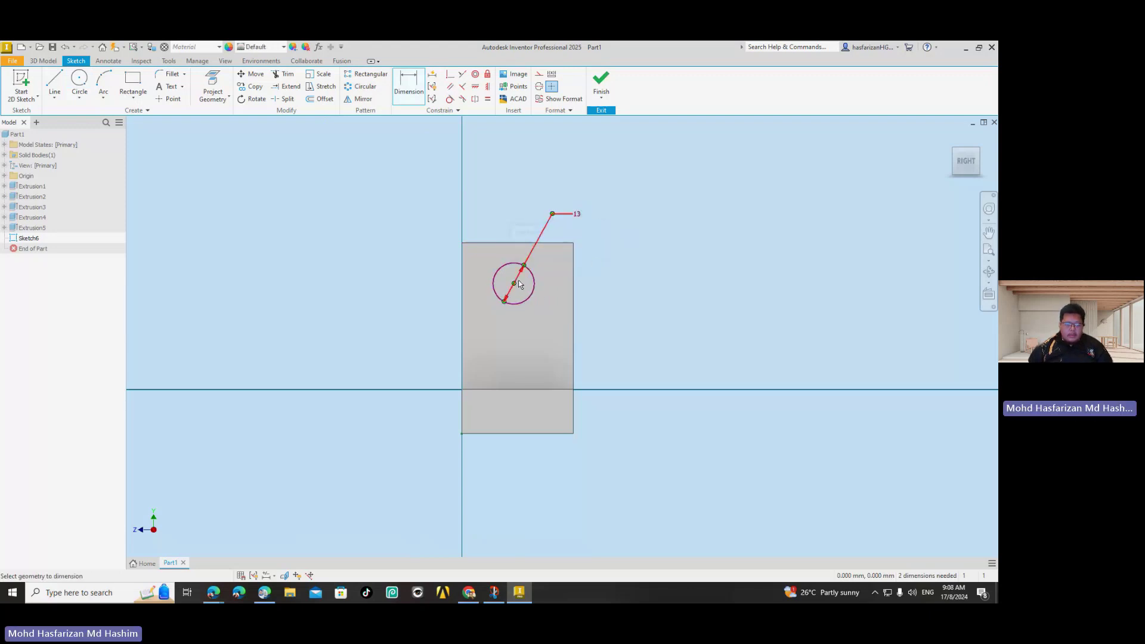
left_click(553, 243)
left_click(613, 266)
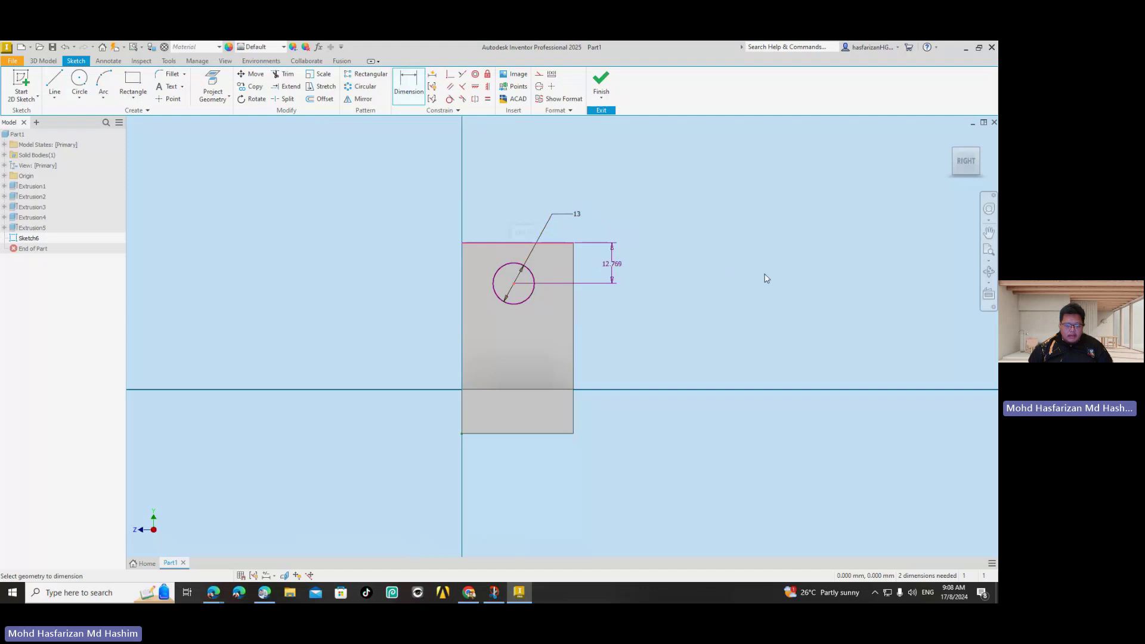
type("14")
key("Return")
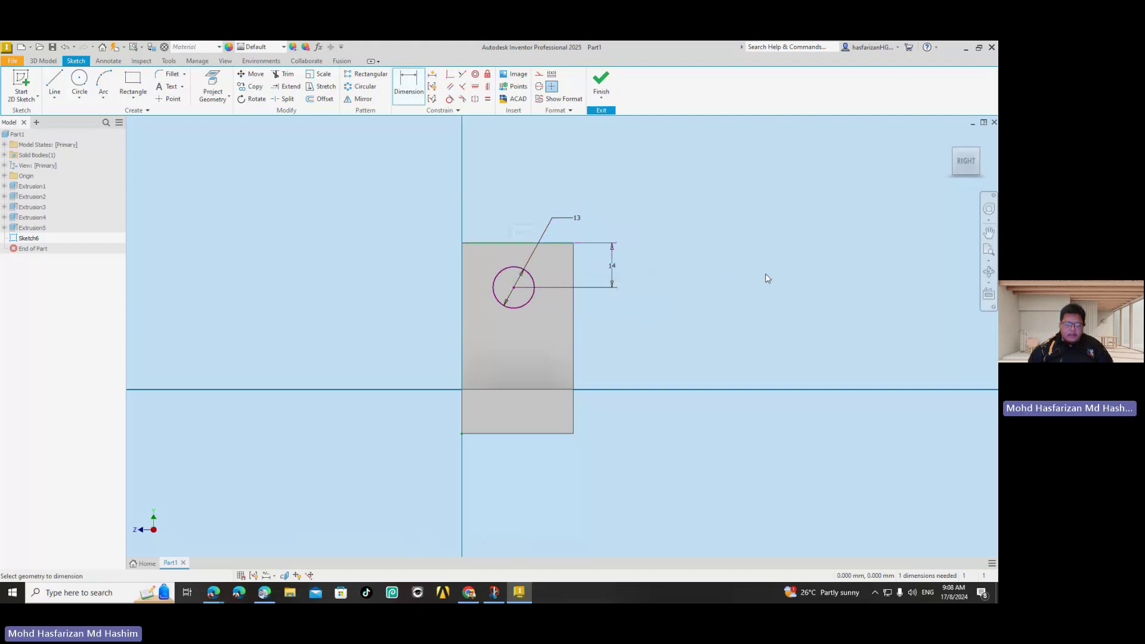
Draw a vertical line down through the face and convert it to a centreline
left_click(54, 83)
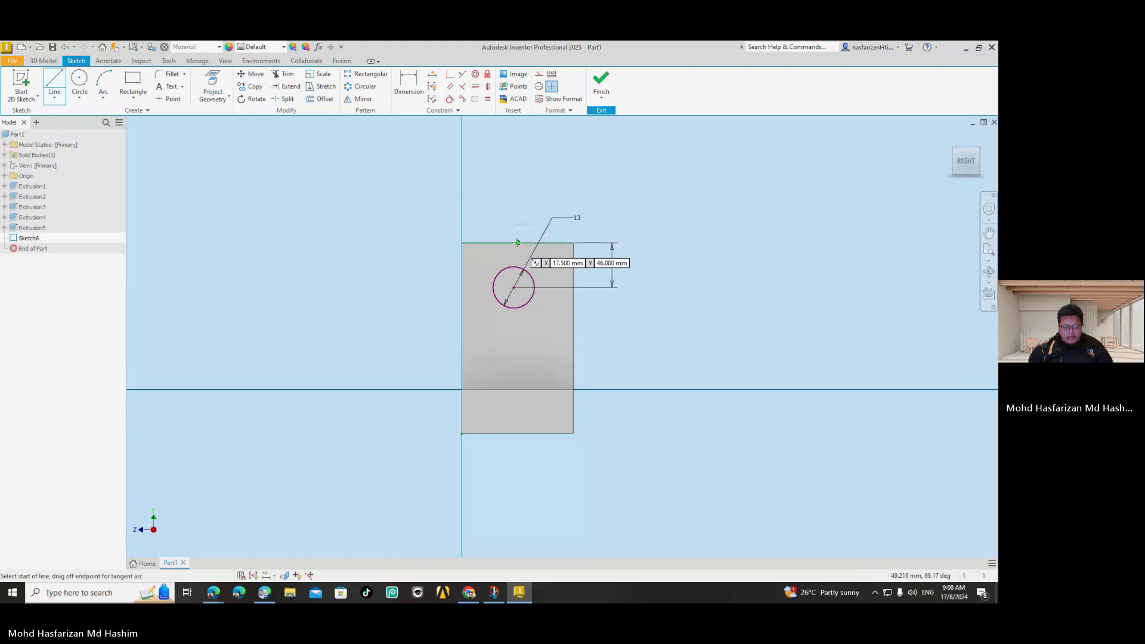
left_click(516, 243)
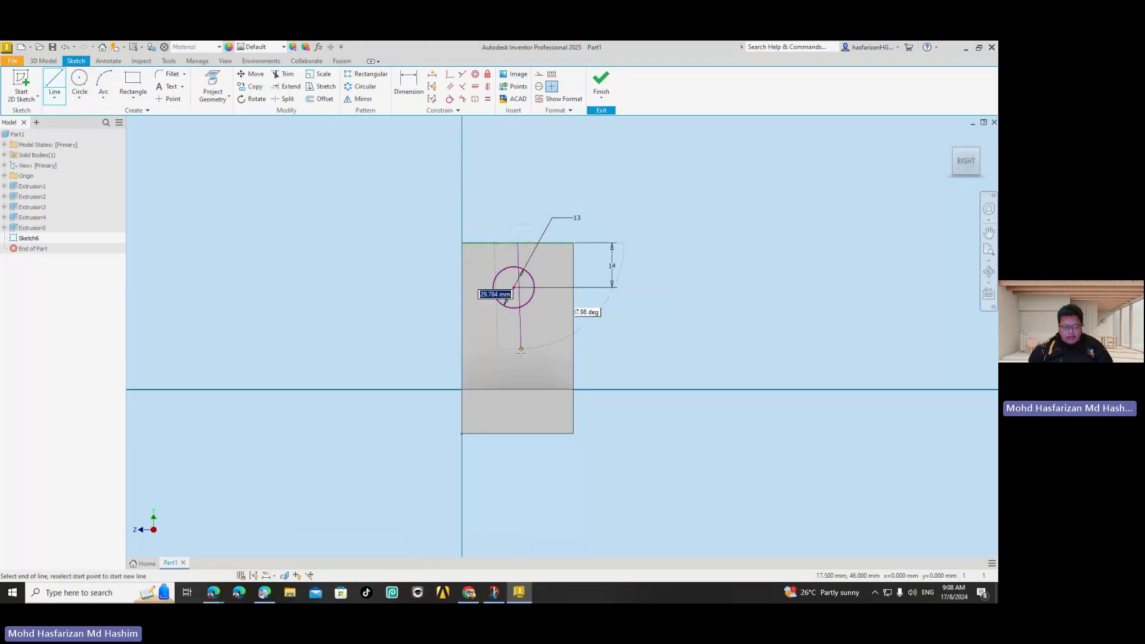
left_click(513, 468)
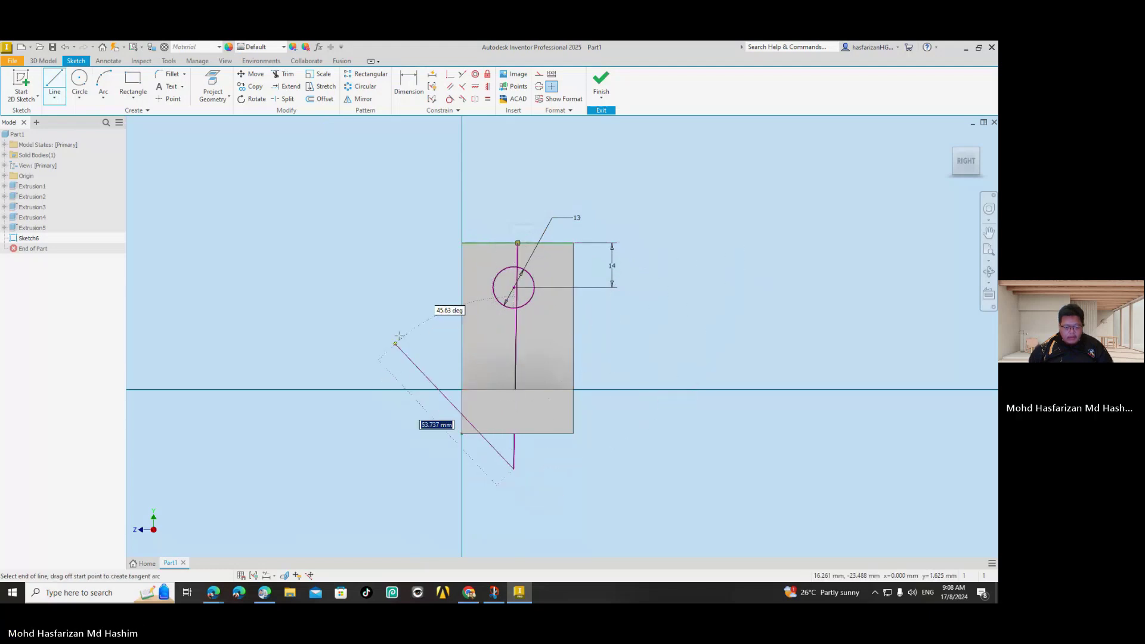
right_click(430, 322)
left_click(471, 325)
left_click(517, 326)
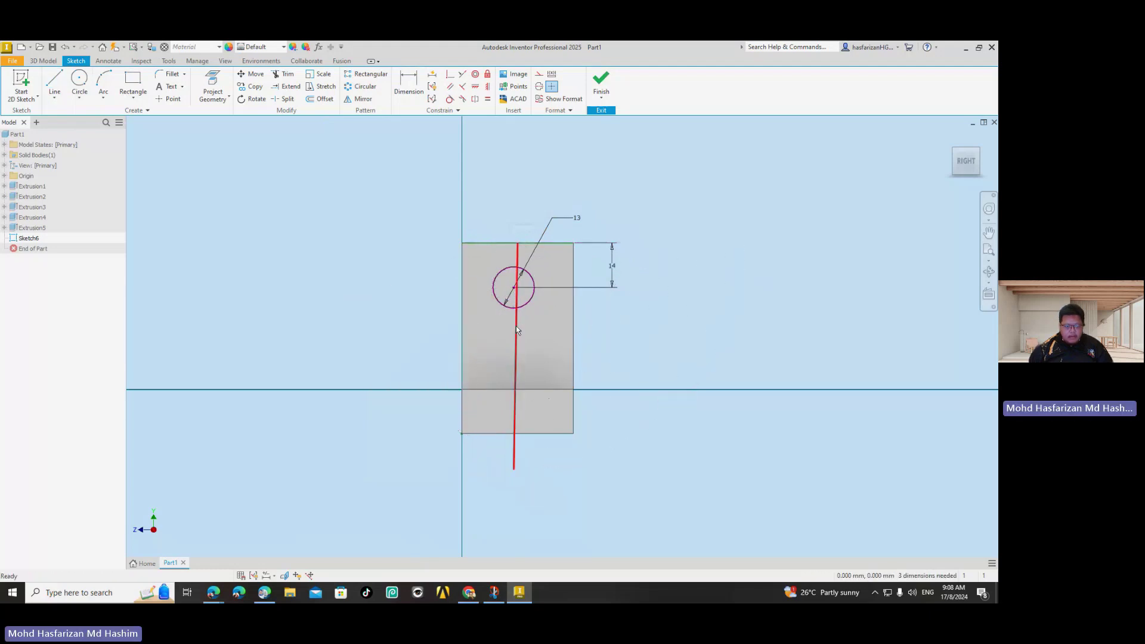
left_click(539, 86)
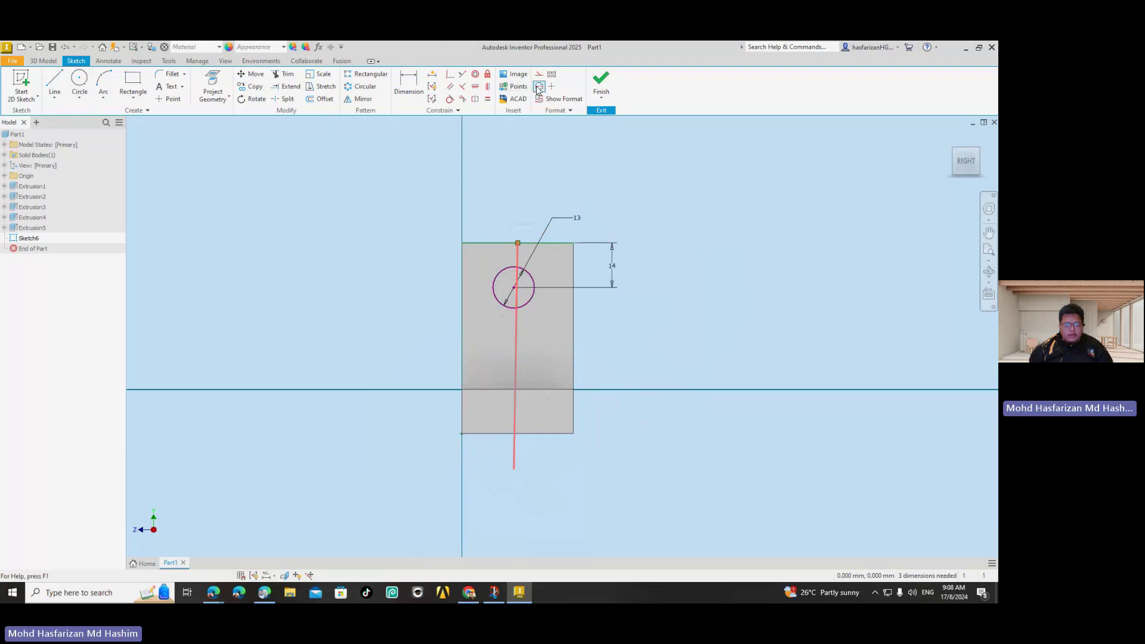
left_click(520, 357)
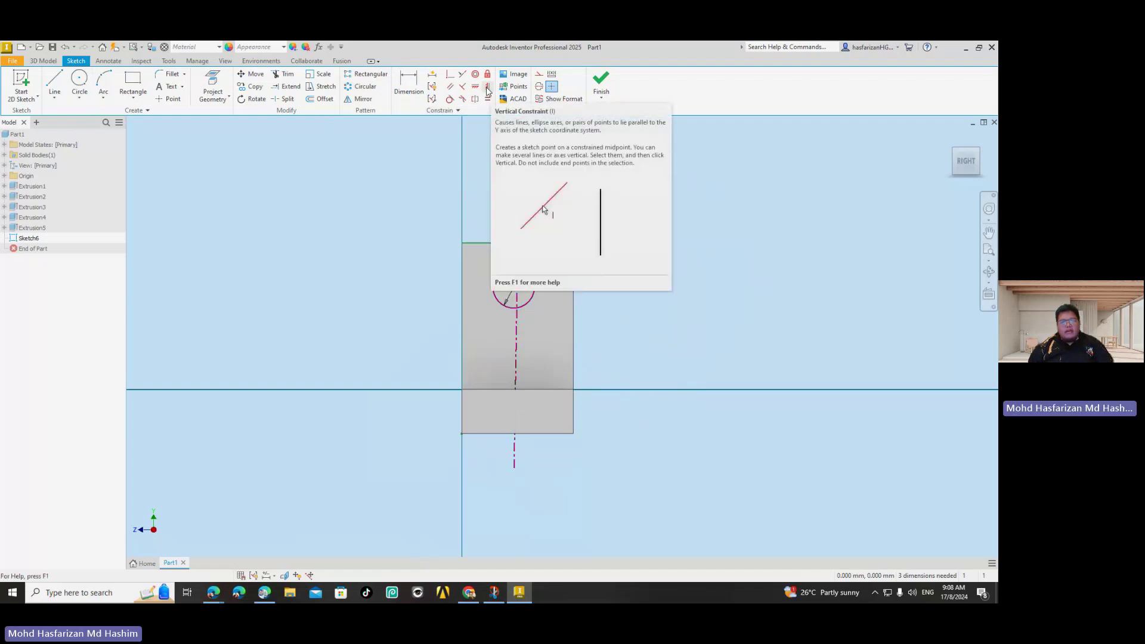
Constrain the centreline vertical and make the circle centre coincident with it
left_click(487, 87)
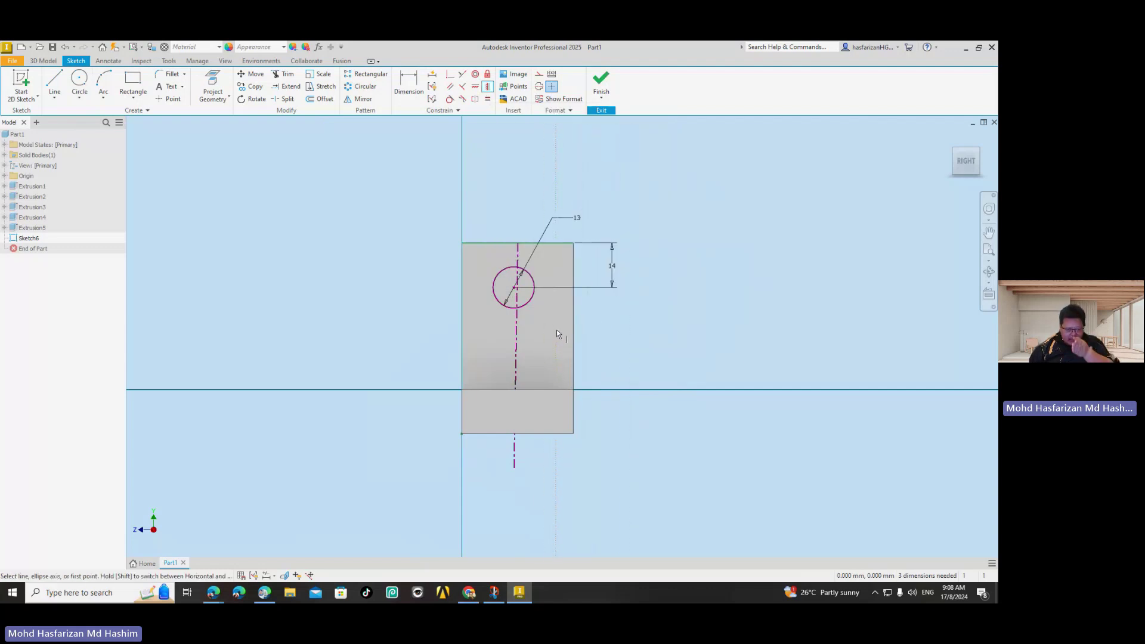
left_click(517, 332)
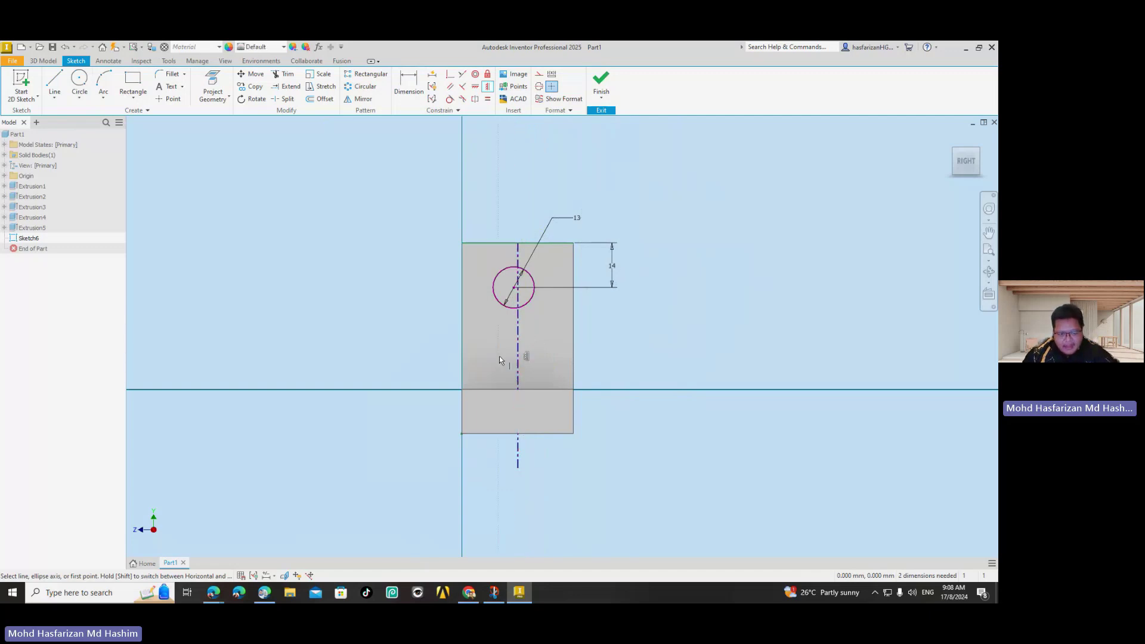
scroll(514, 264, "down", 3)
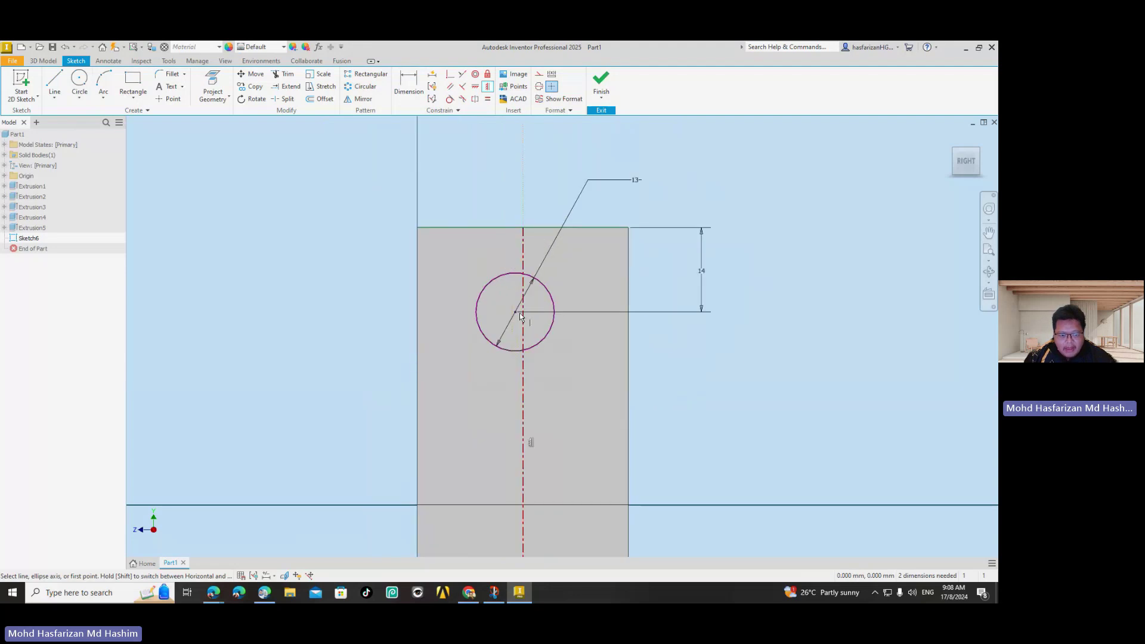
key("Escape")
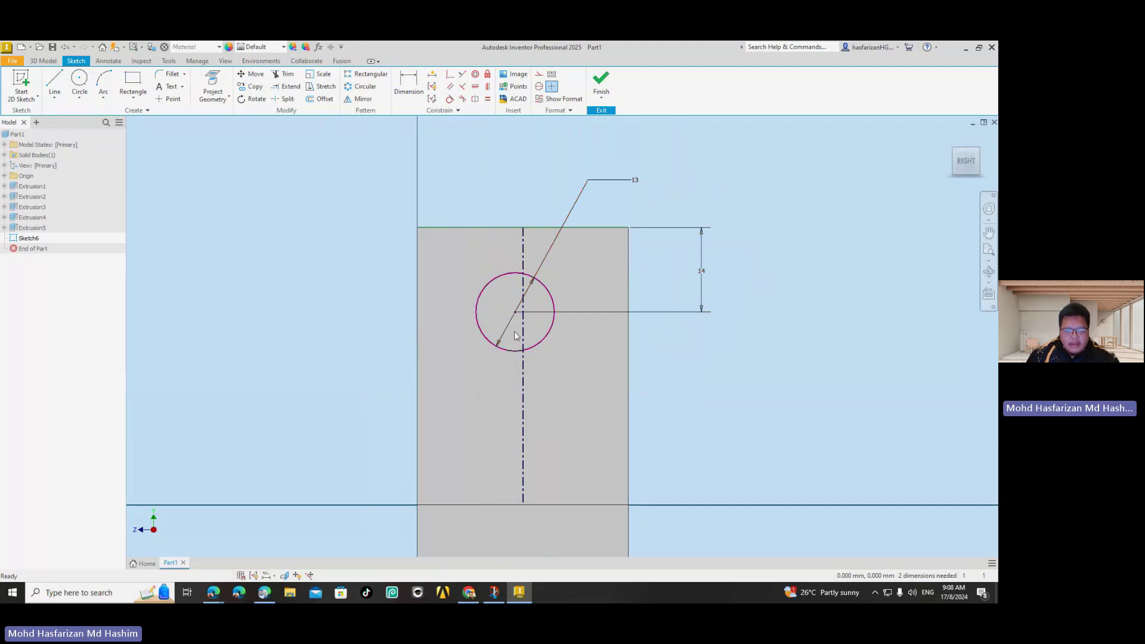
left_click(450, 78)
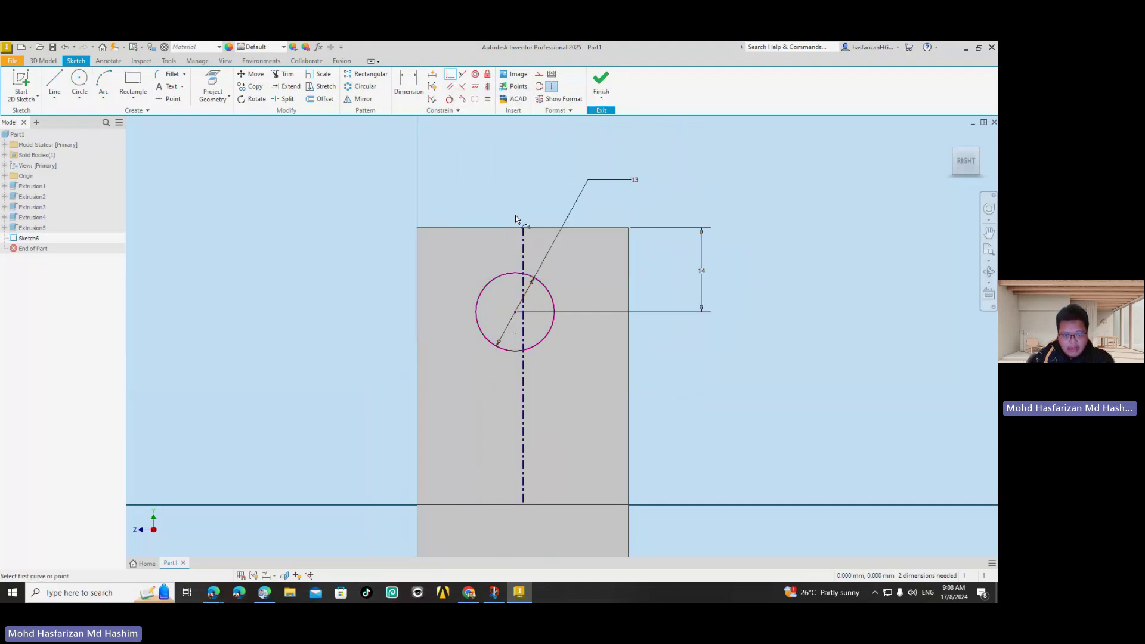
left_click(517, 315)
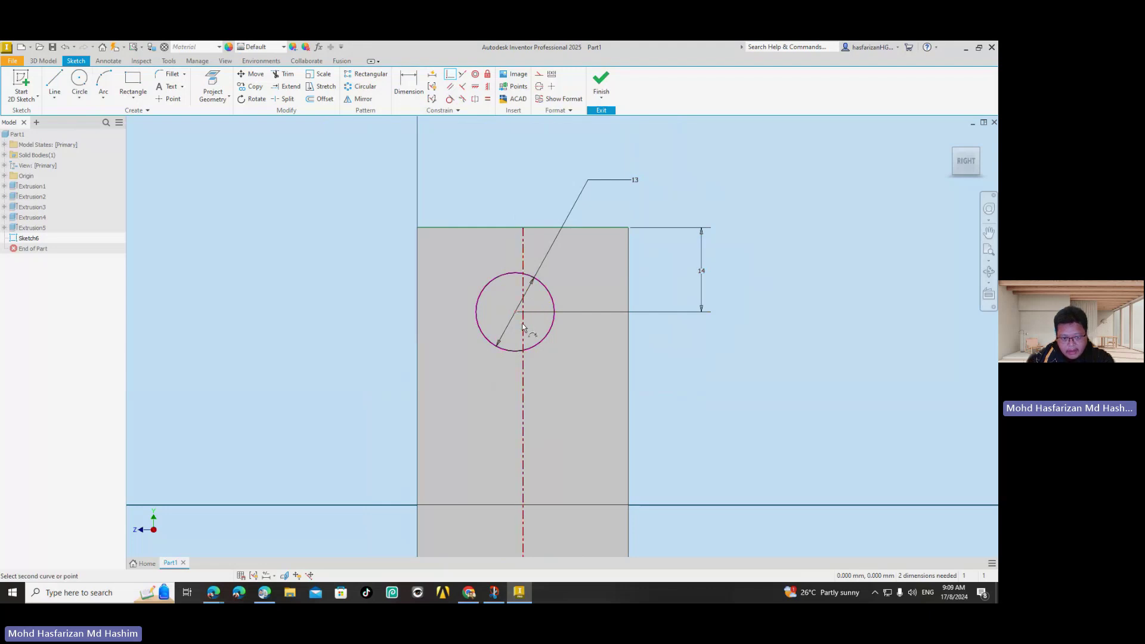
left_click(523, 327)
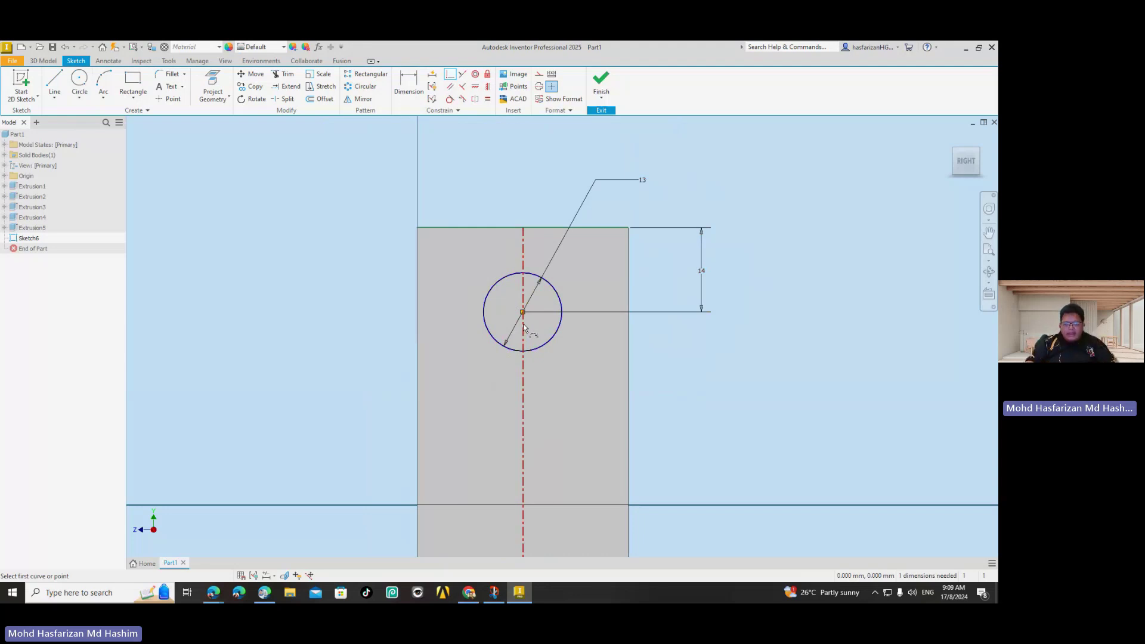
key("Escape")
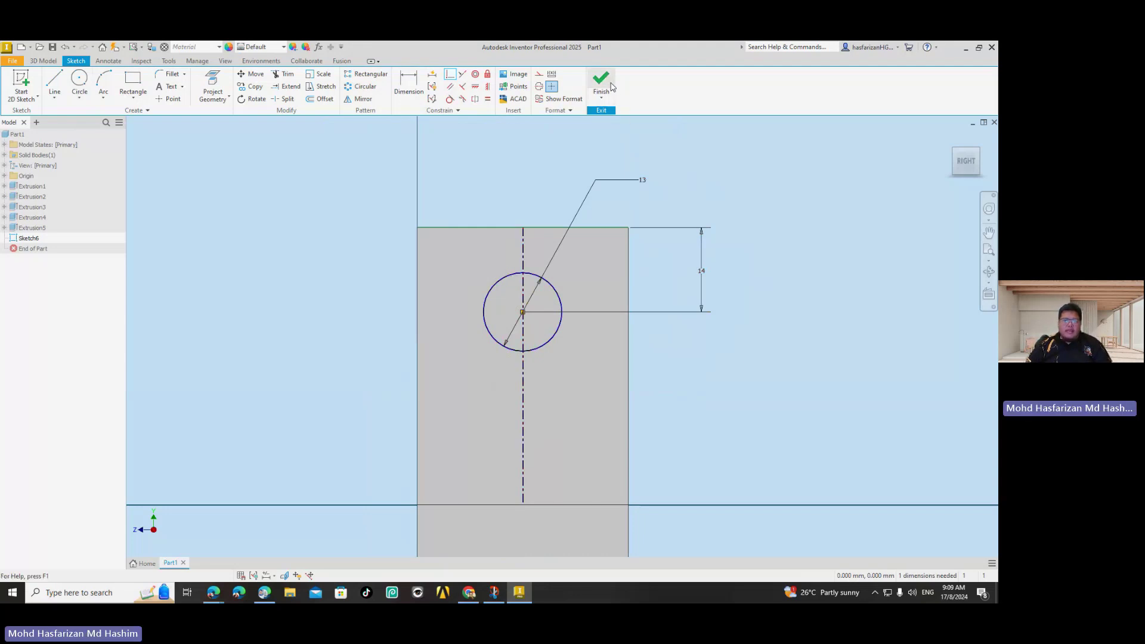
Cut the 13 mm circle as a Through All hole across both uprights
key("F6")
left_click(601, 89)
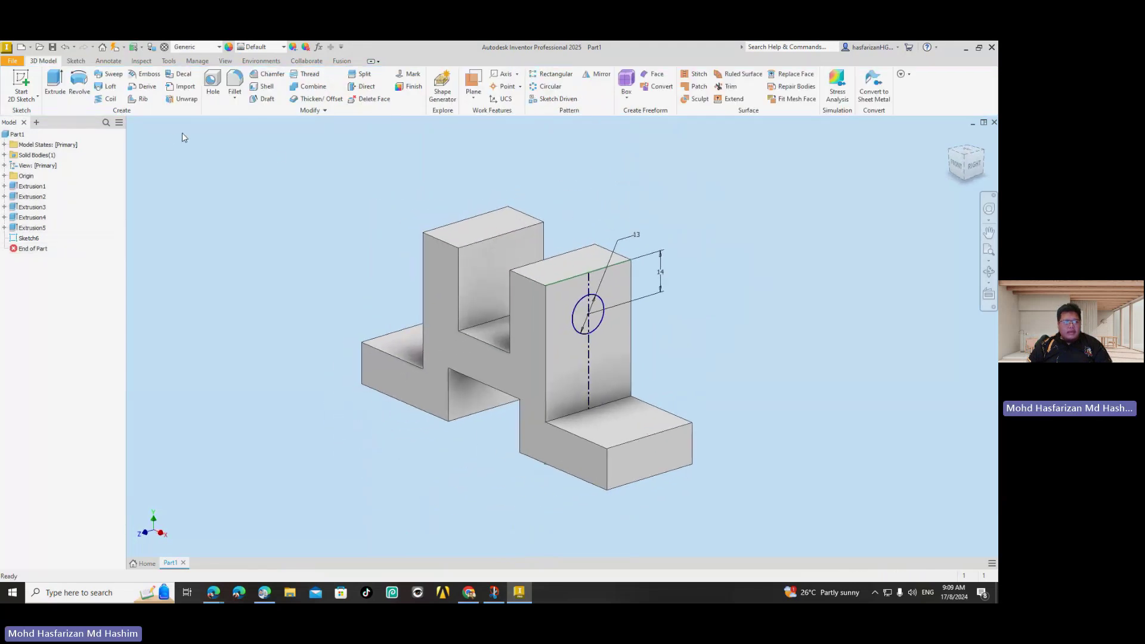
left_click(53, 82)
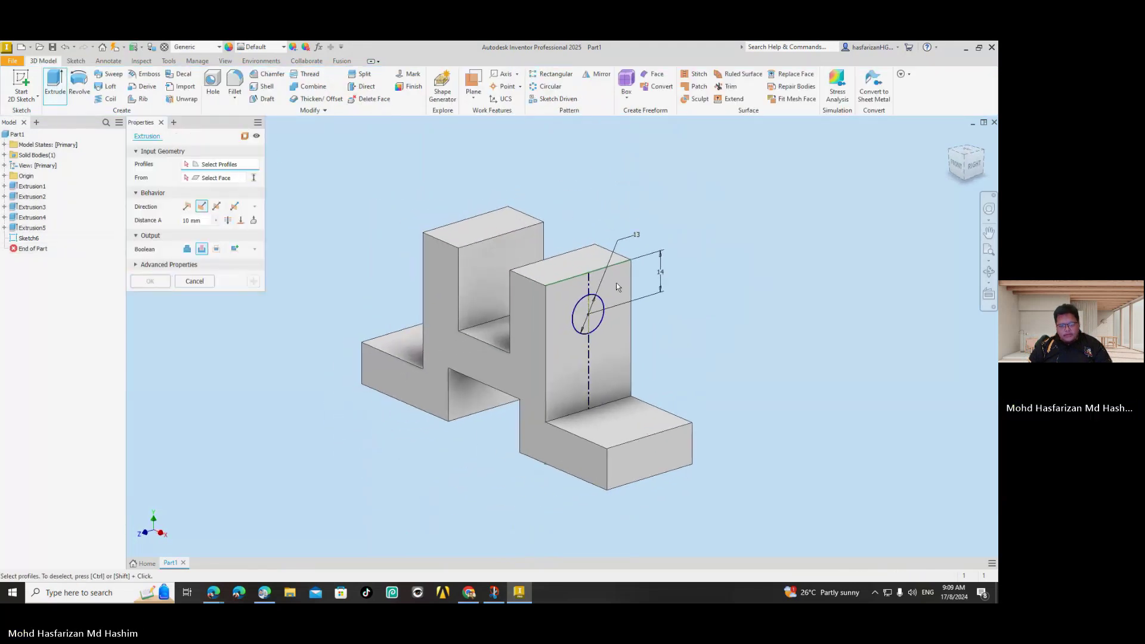
left_click(602, 307)
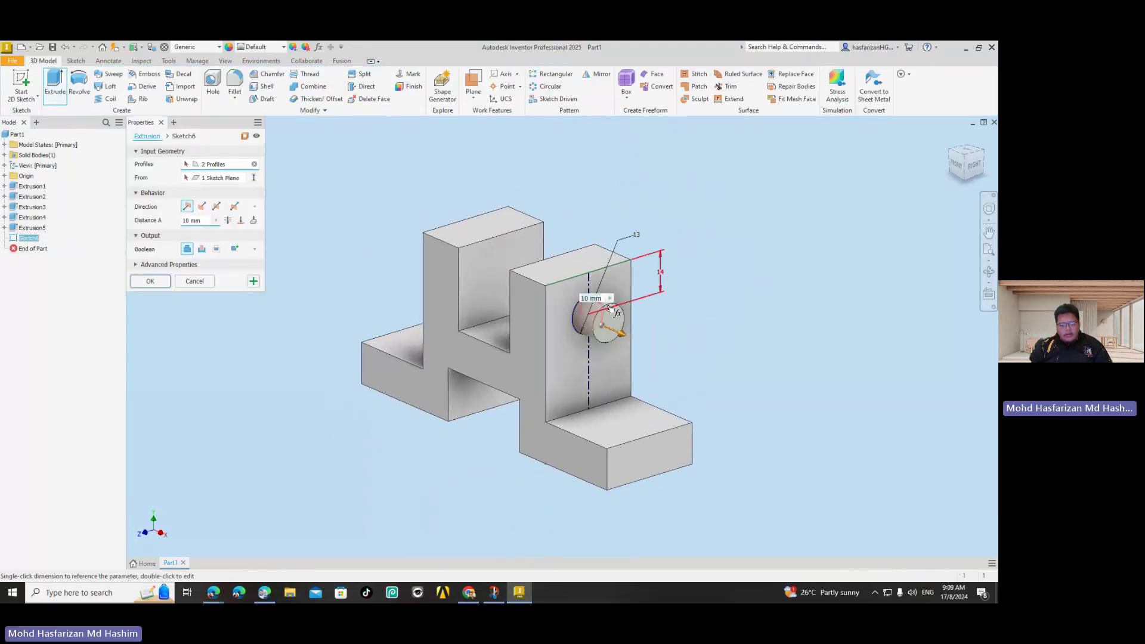
left_click(201, 207)
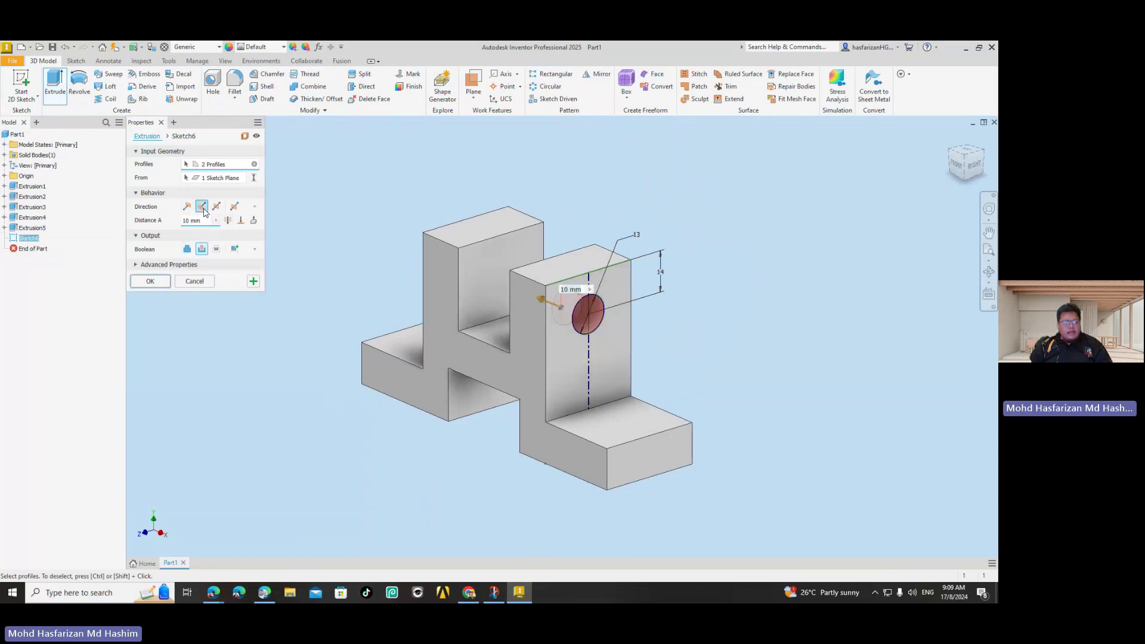
left_click(226, 221)
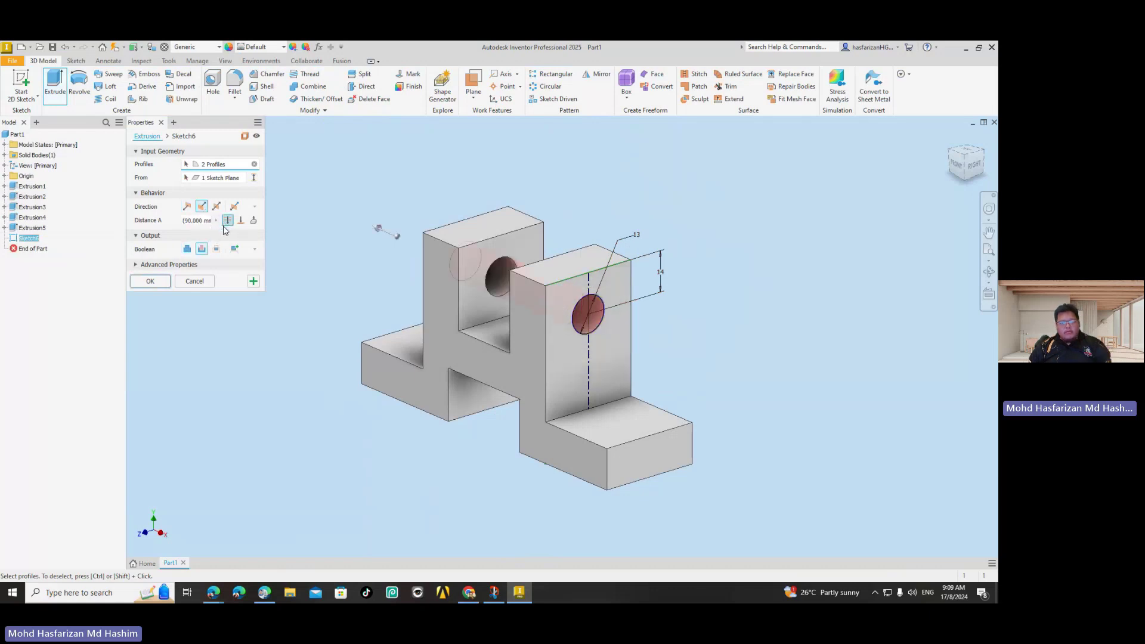
left_click(152, 281)
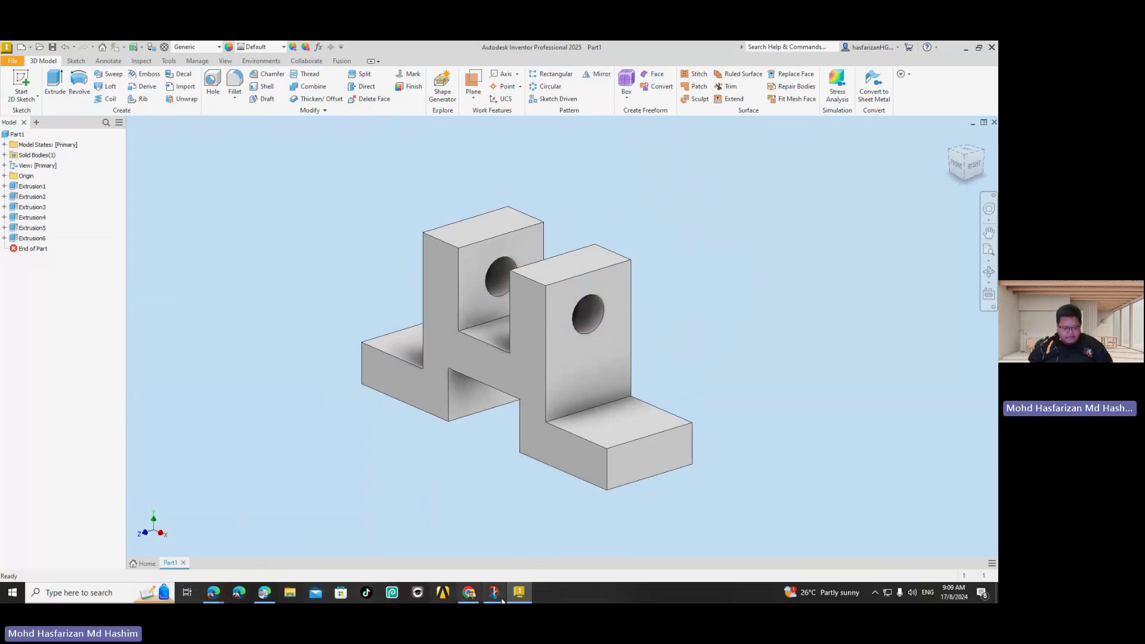
mouse_move(518, 592)
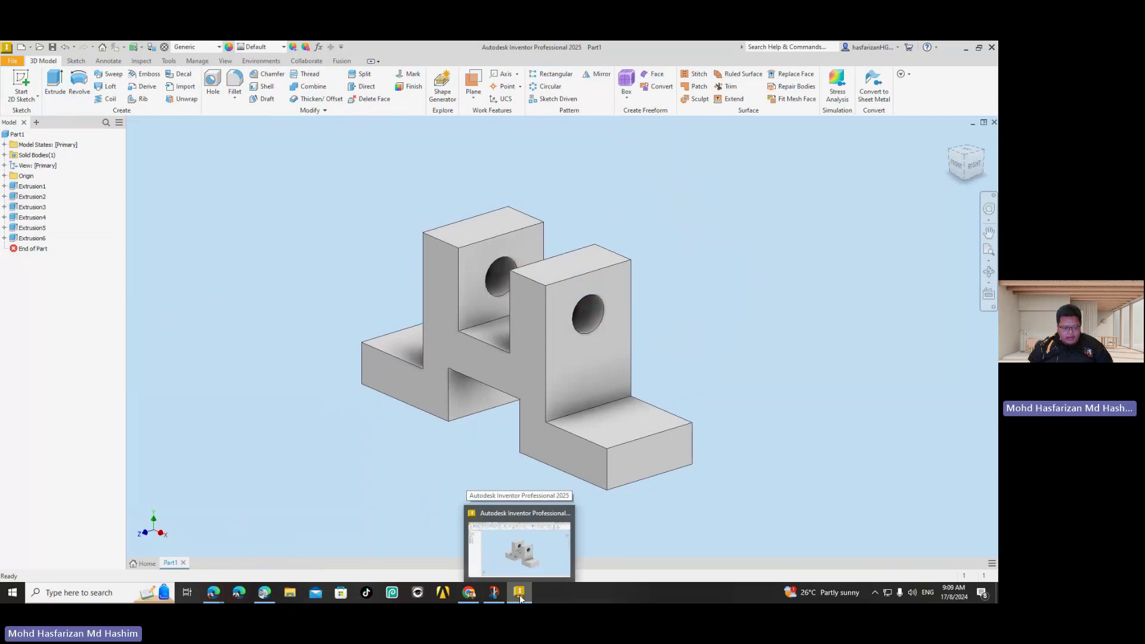
left_click(263, 593)
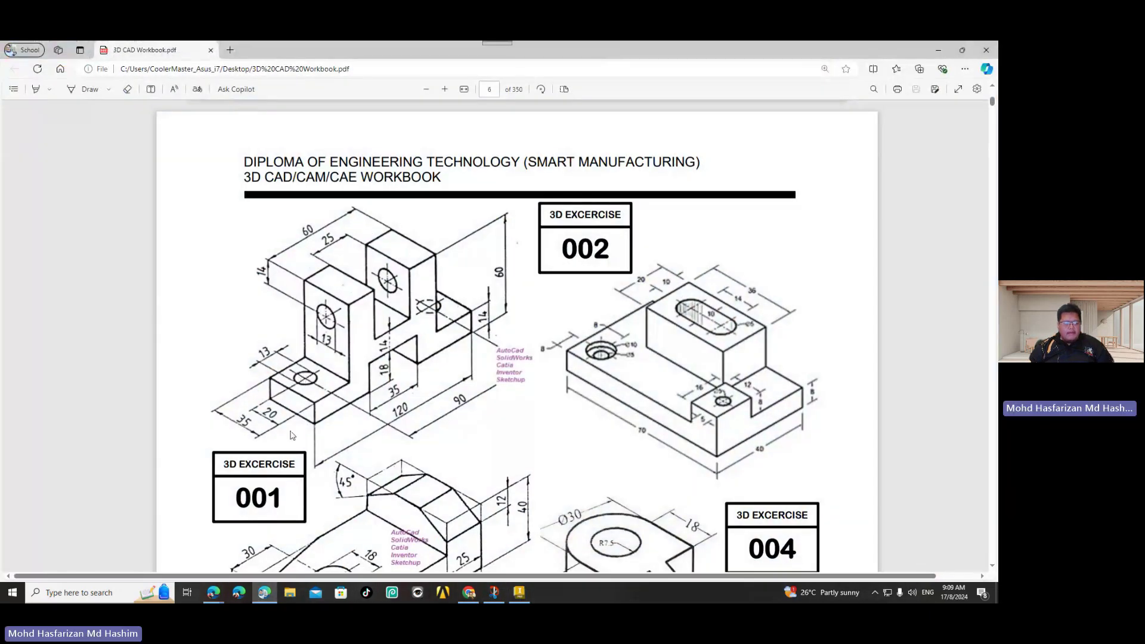
left_click(262, 593)
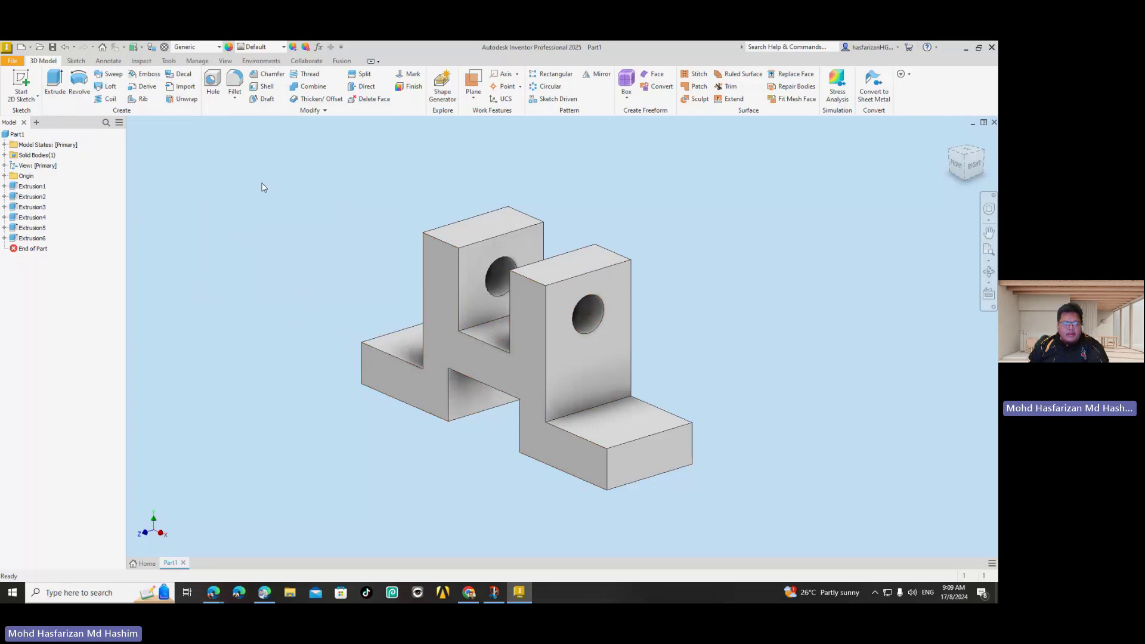
Start a sketch on the base face and place a hole centre point on it
left_click(21, 83)
left_click(626, 416)
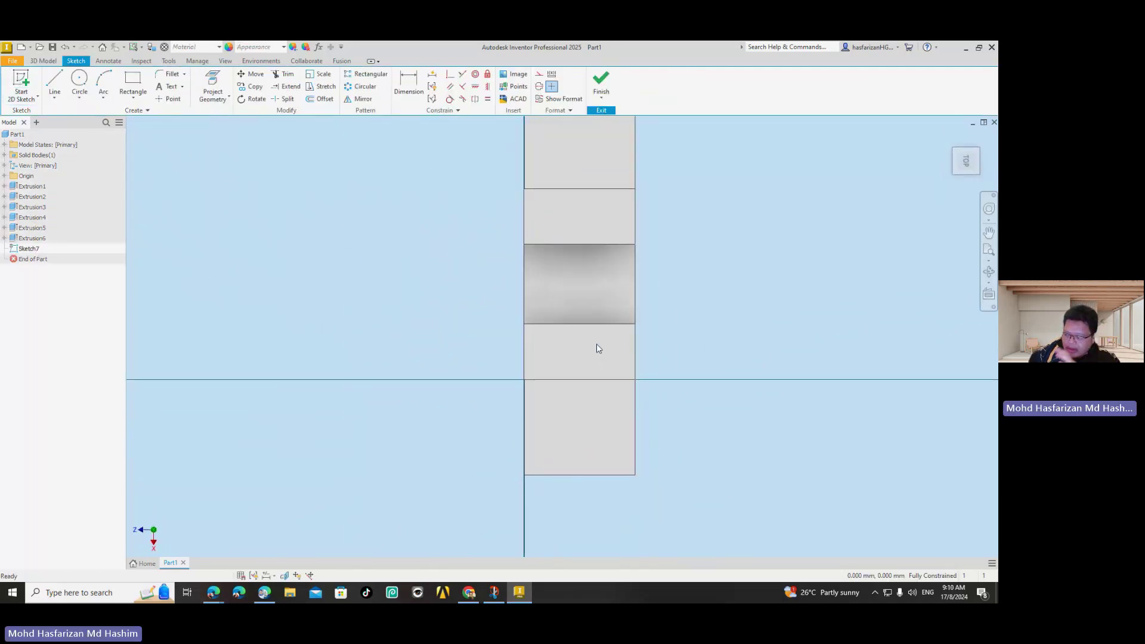
left_click(170, 99)
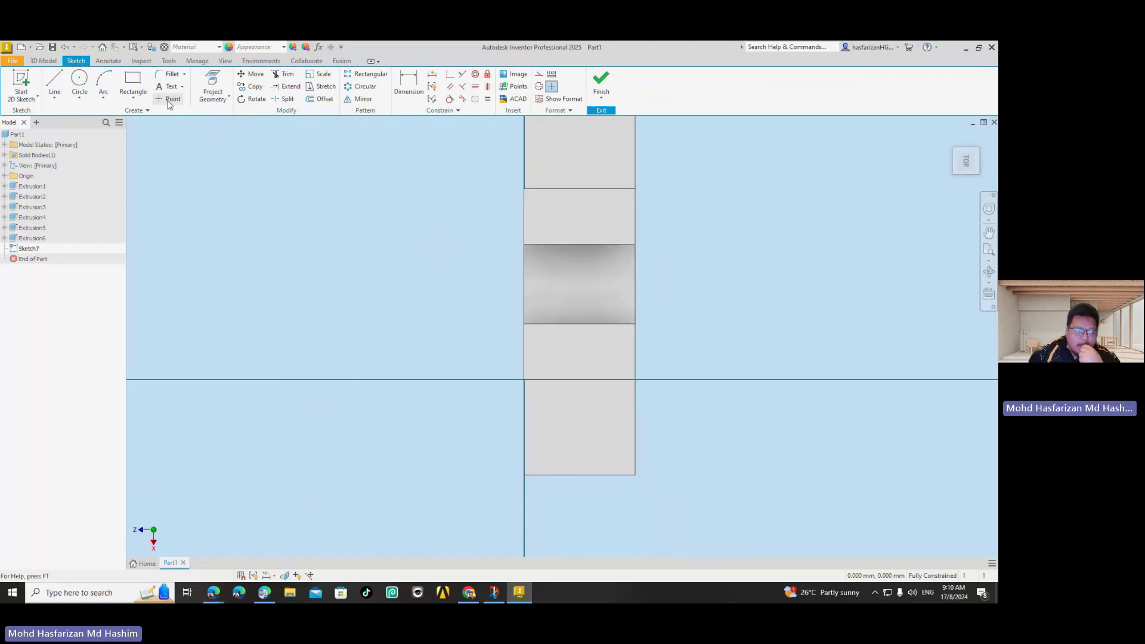
left_click(582, 428)
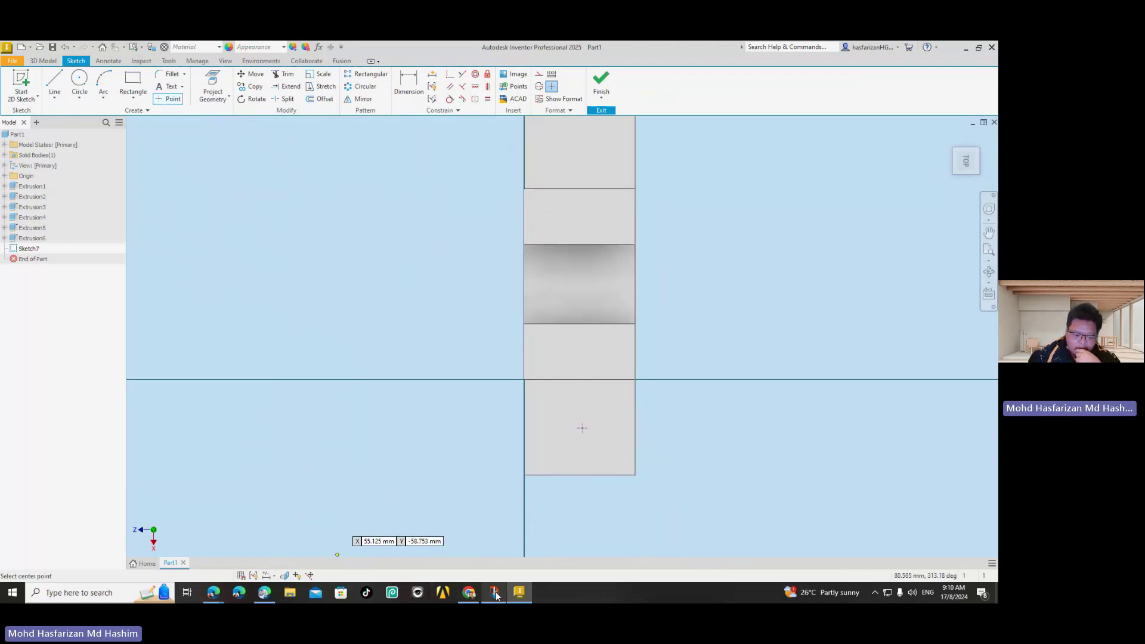
left_click(260, 592)
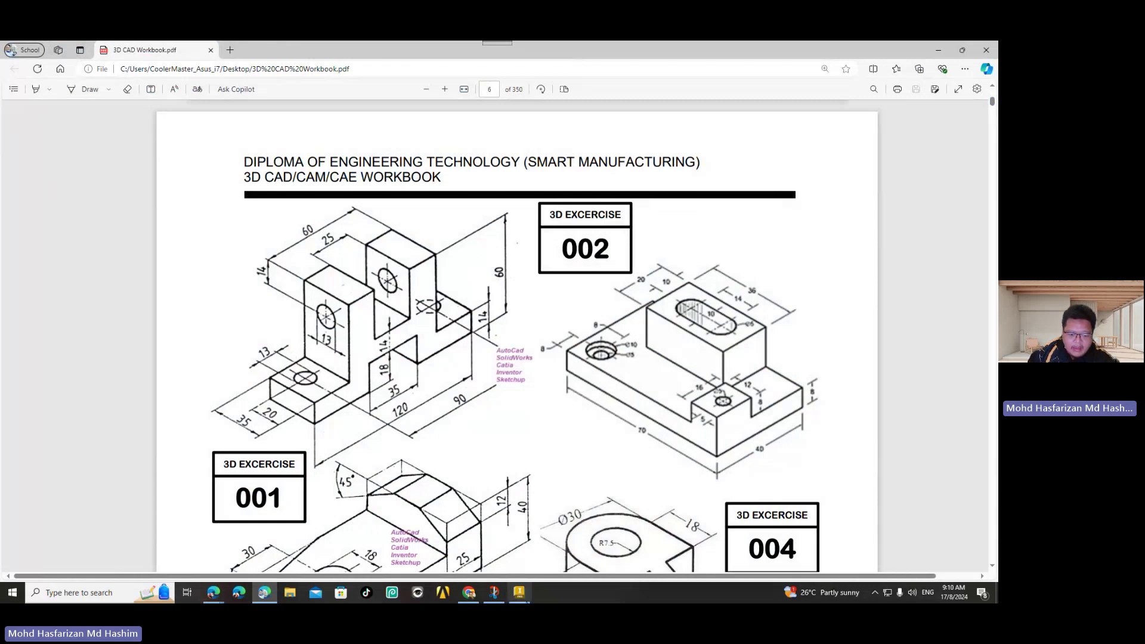
Dimension the hole centre point 13 mm from the face's left edge
left_click(519, 593)
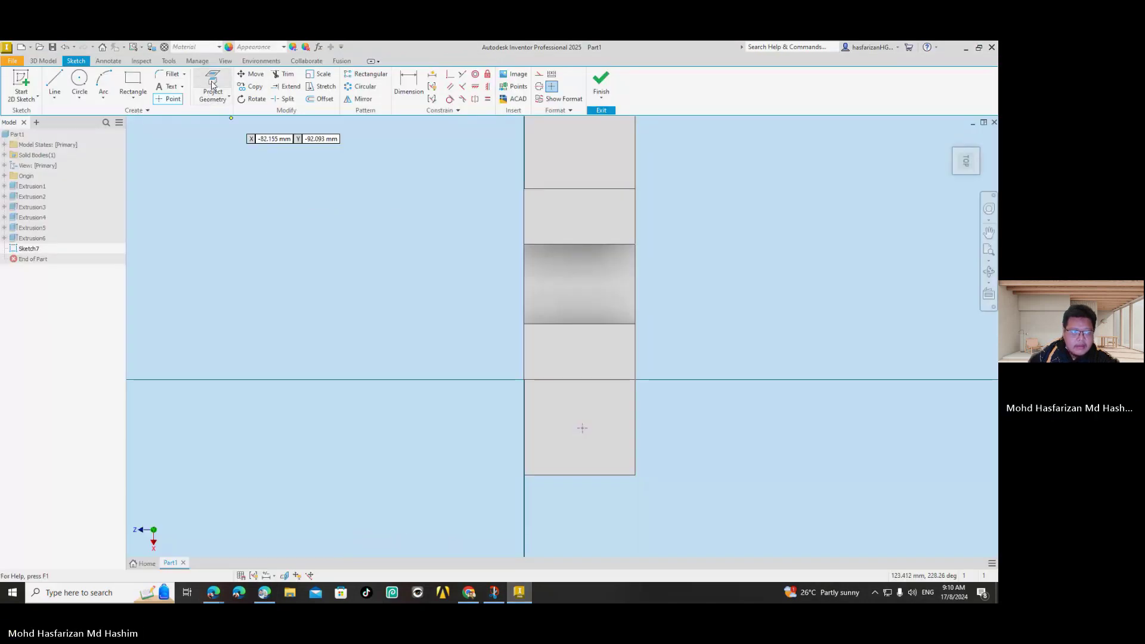
left_click(413, 81)
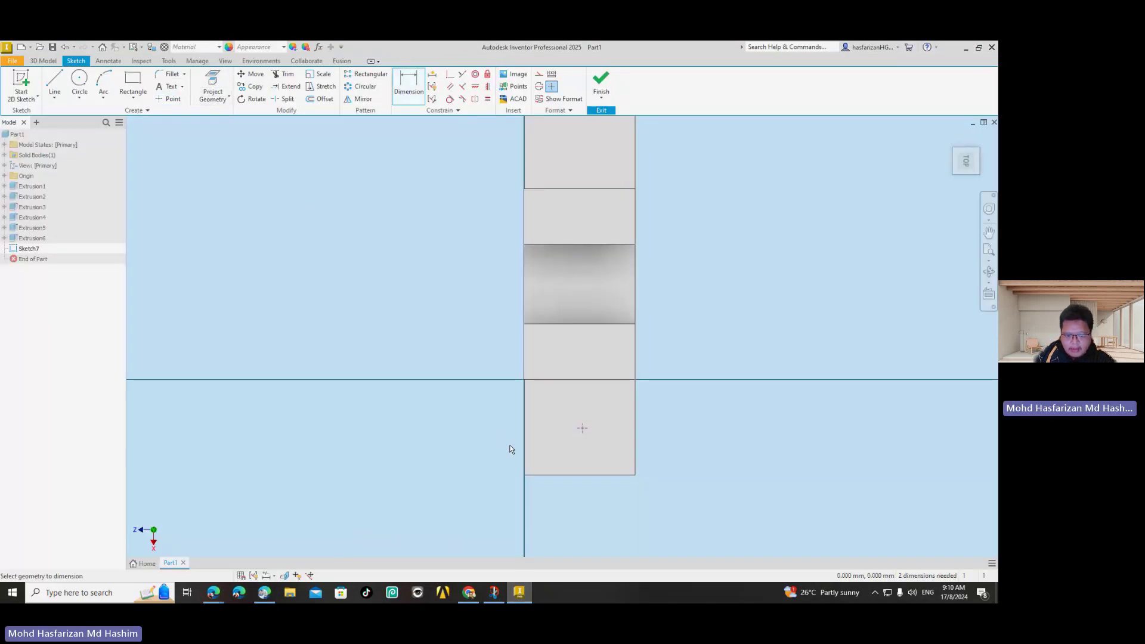
left_click(524, 451)
left_click(582, 427)
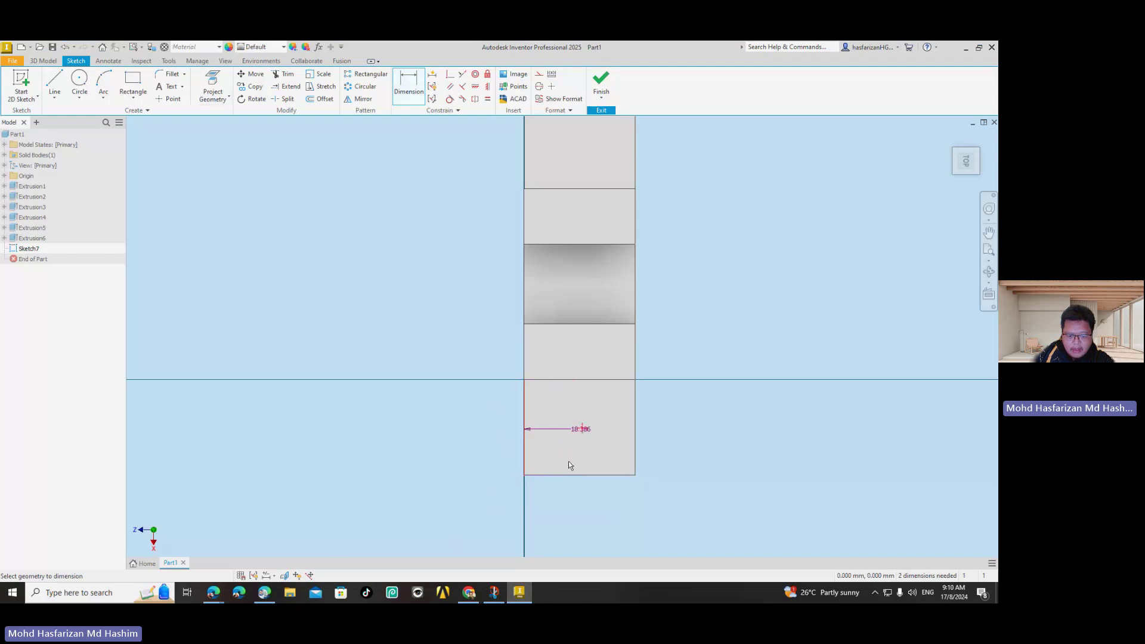
left_click(592, 516)
type("13")
key("Return")
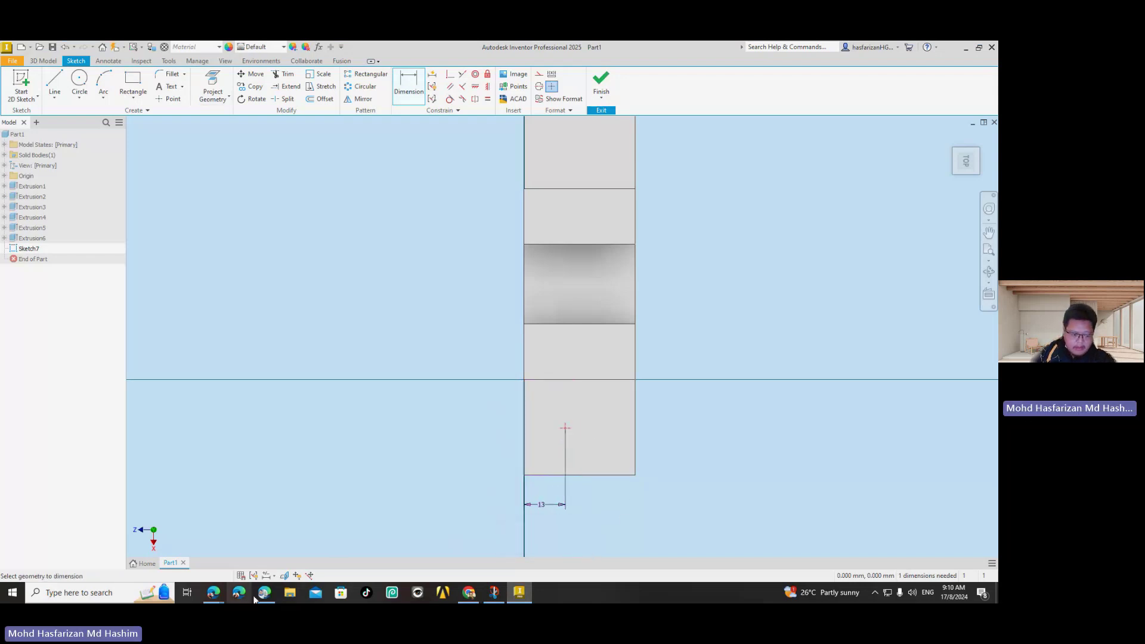
Change the point's distance from the left edge from 13 to 20 mm
left_click(264, 592)
left_click(264, 592)
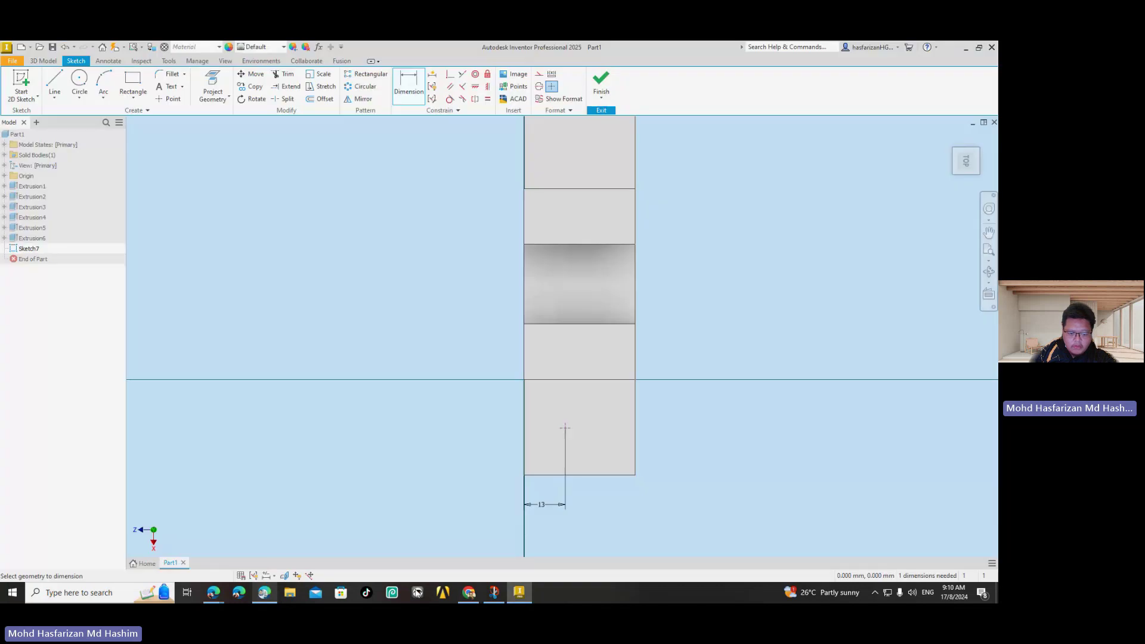
left_click(539, 508)
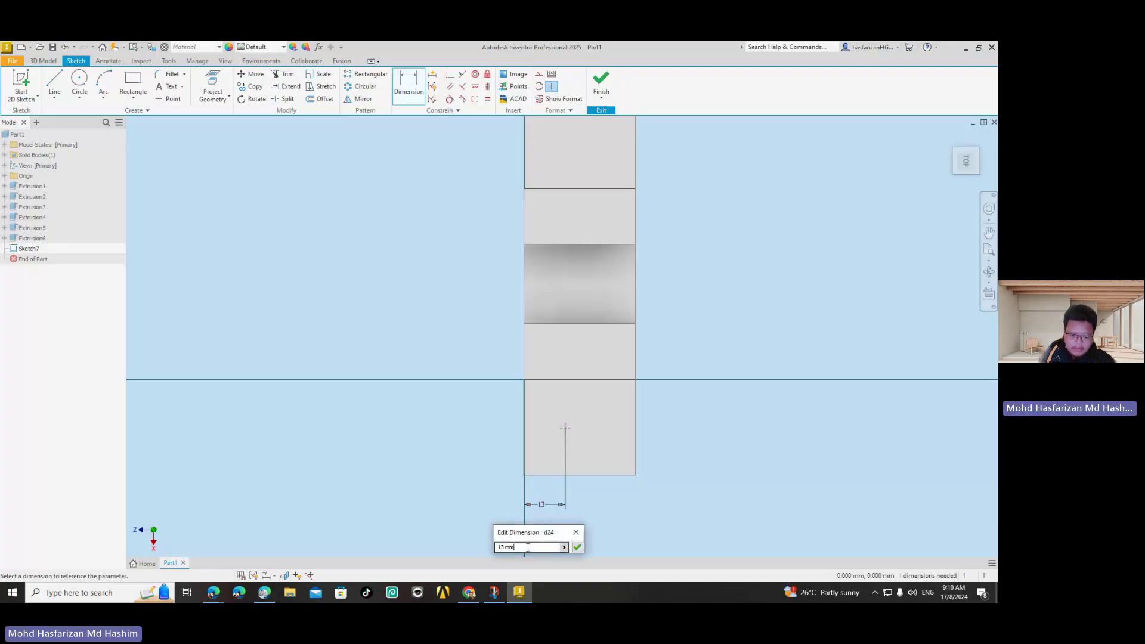
type("20")
key("Return")
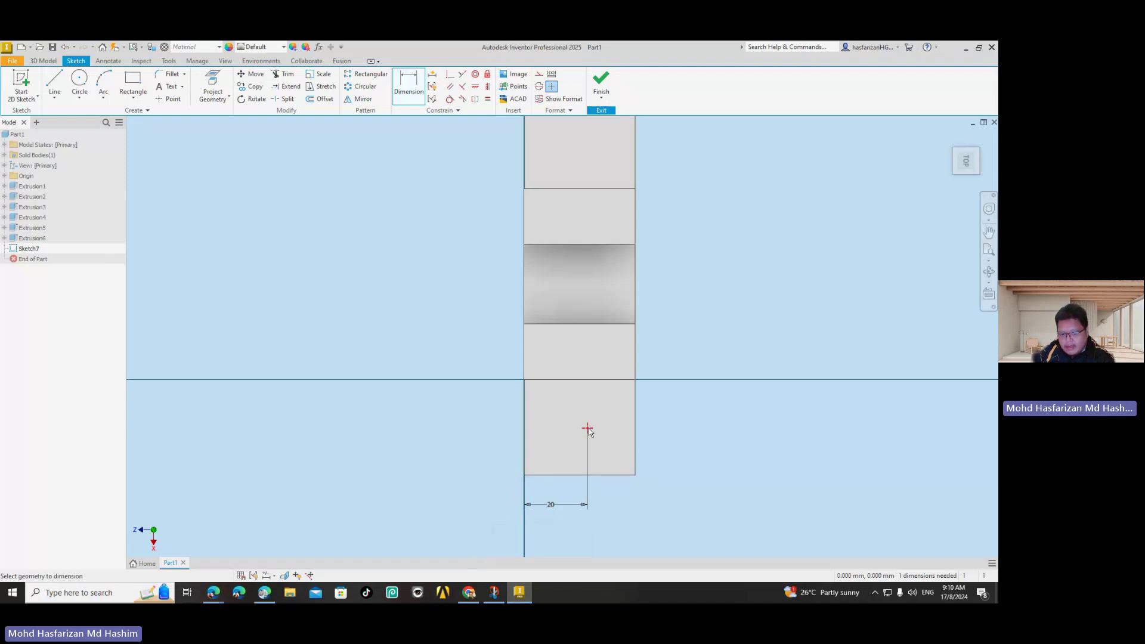
scroll(587, 439, "up", 5)
scroll(582, 435, "down", 4)
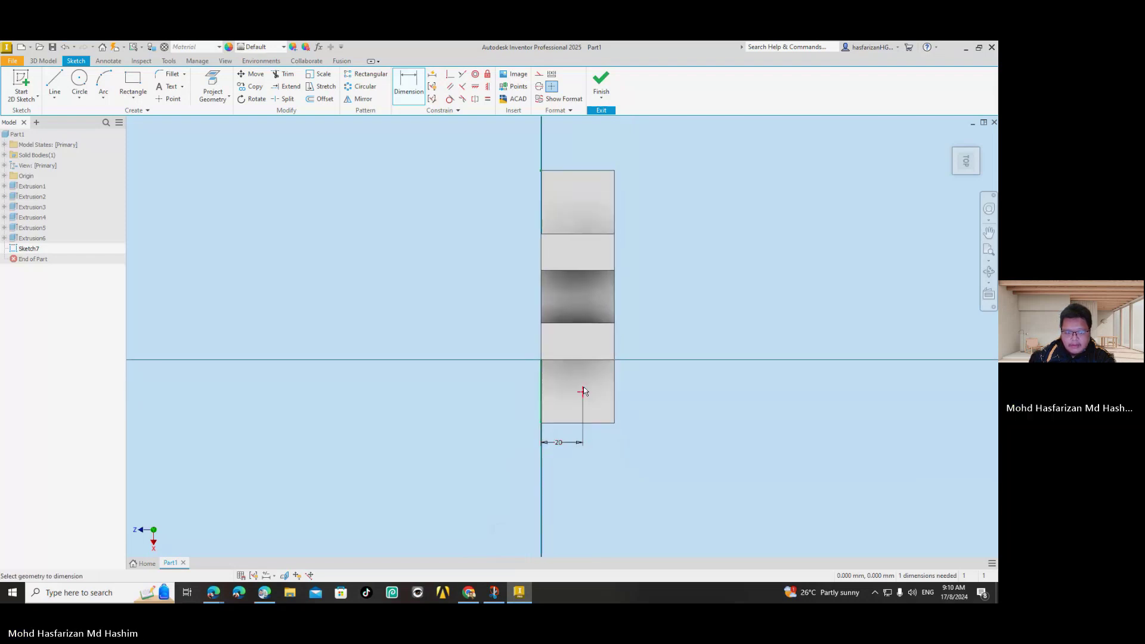
left_click(59, 79)
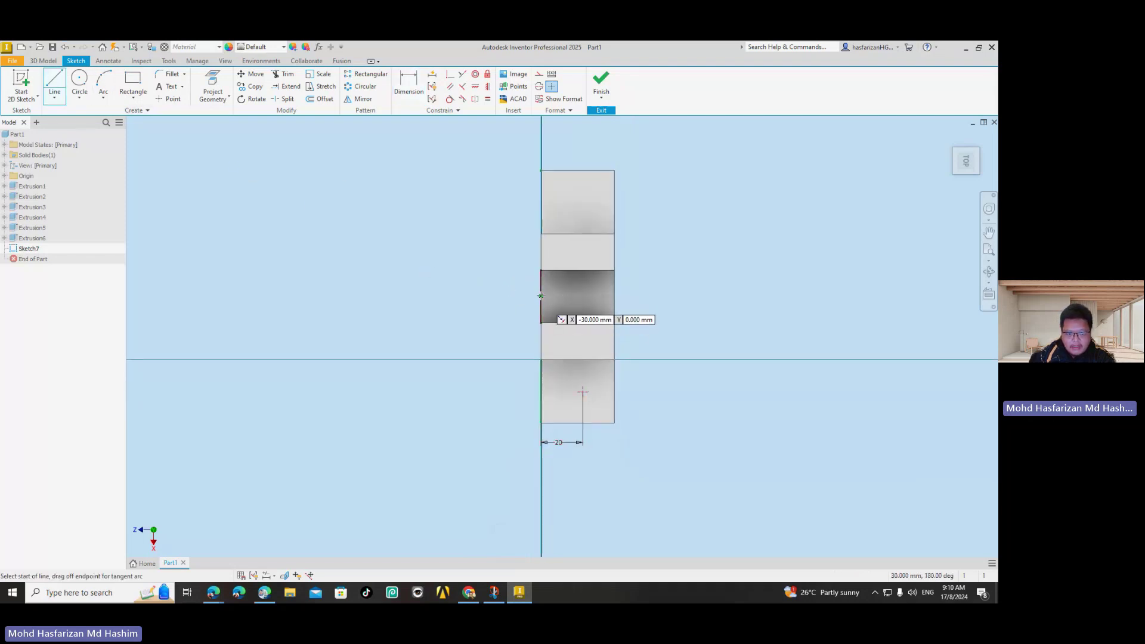
Draw a horizontal line from the left edge's midpoint across the part and make it a centreline
left_click(540, 296)
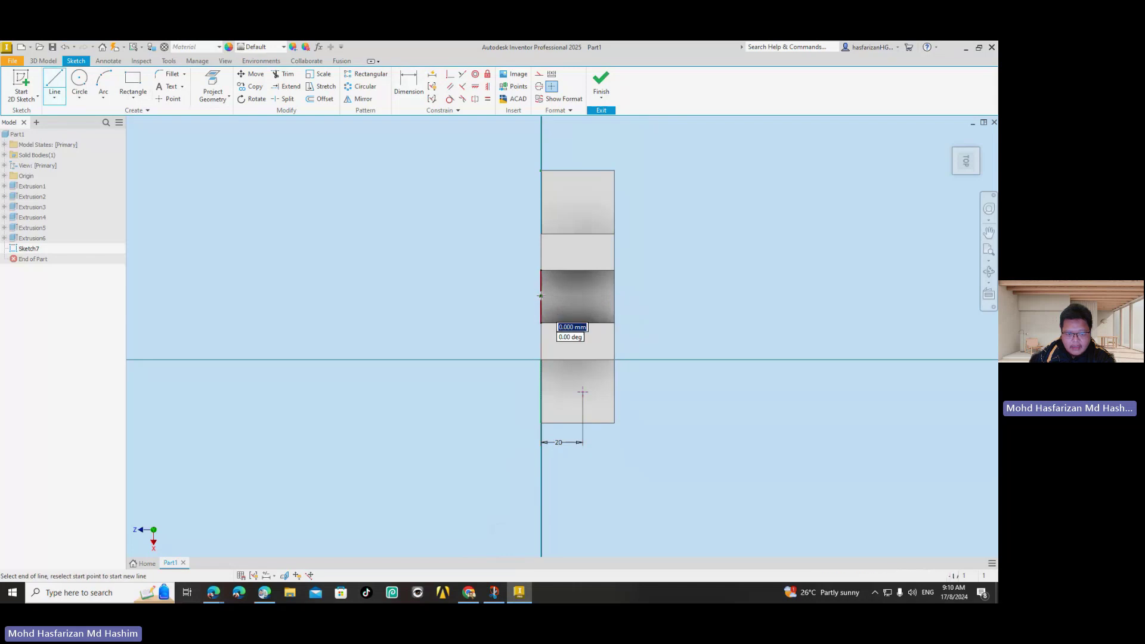
left_click(670, 296)
right_click(669, 301)
left_click(707, 295)
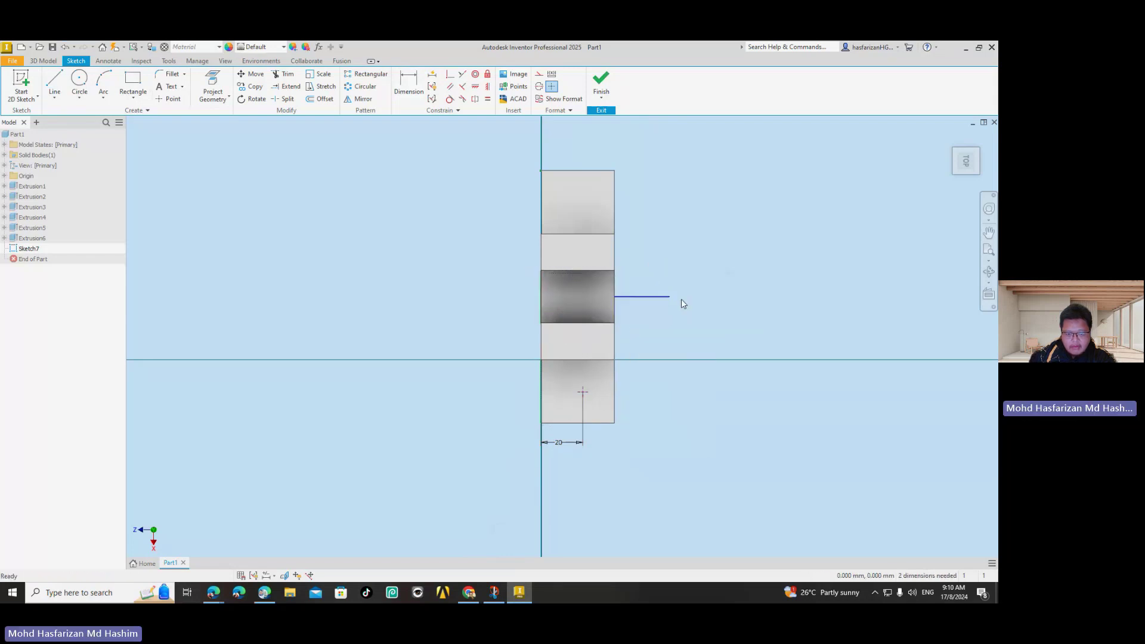
key("Escape")
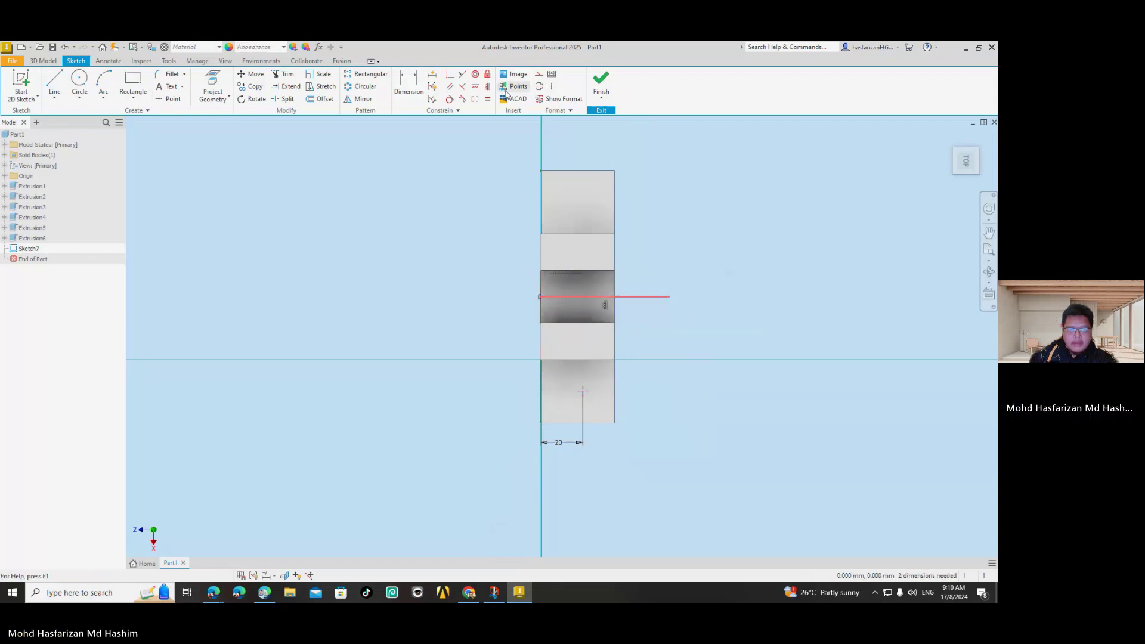
left_click(540, 88)
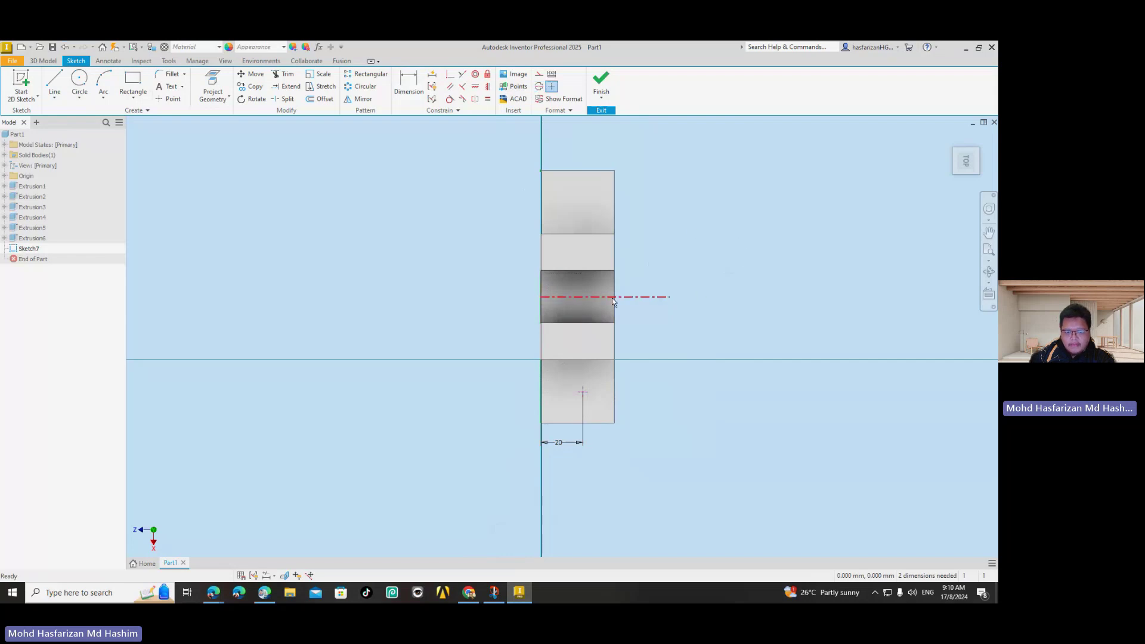
Dimension the hole point 90 from the centreline and finish the sketch
left_click(408, 84)
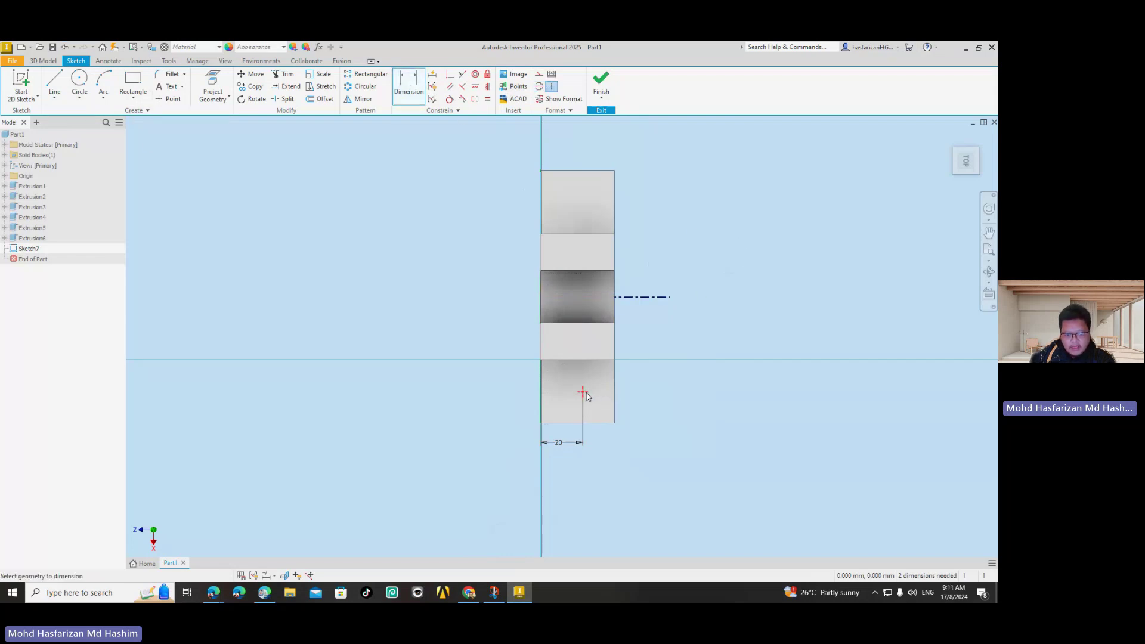
left_click(662, 297)
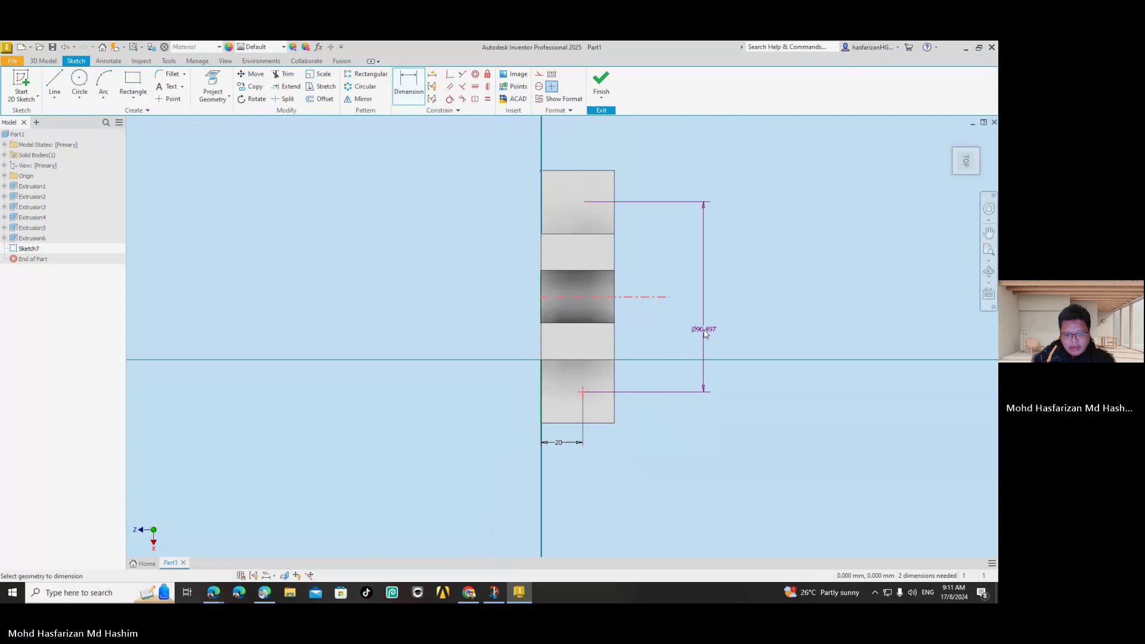
left_click(715, 368)
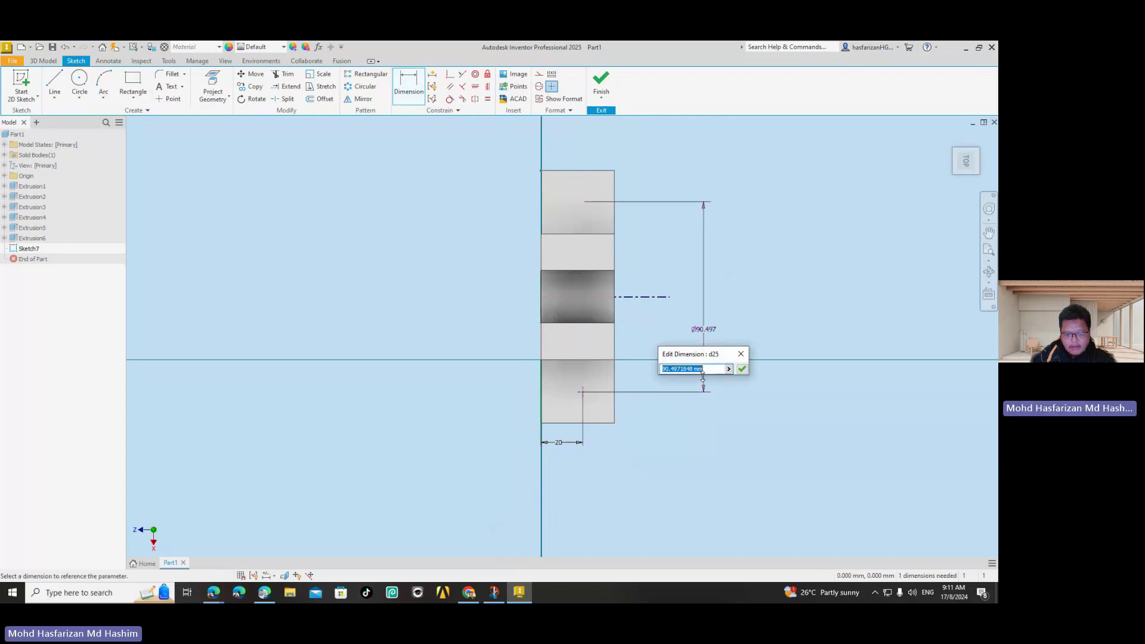
left_click(266, 593)
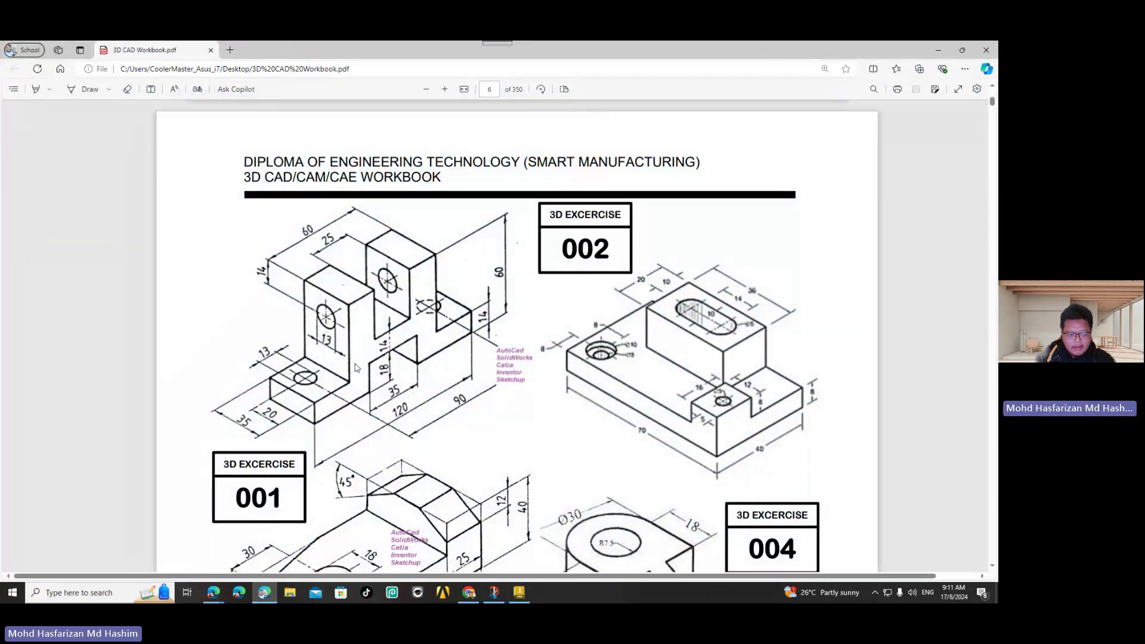
left_click(264, 592)
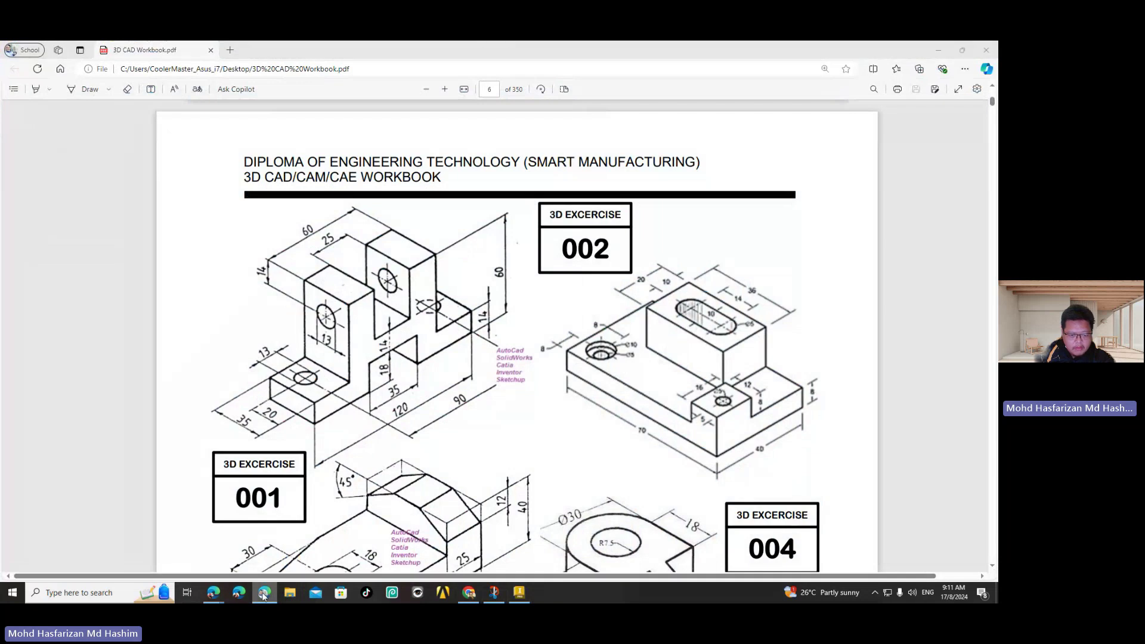
left_click_drag(712, 368, 659, 370)
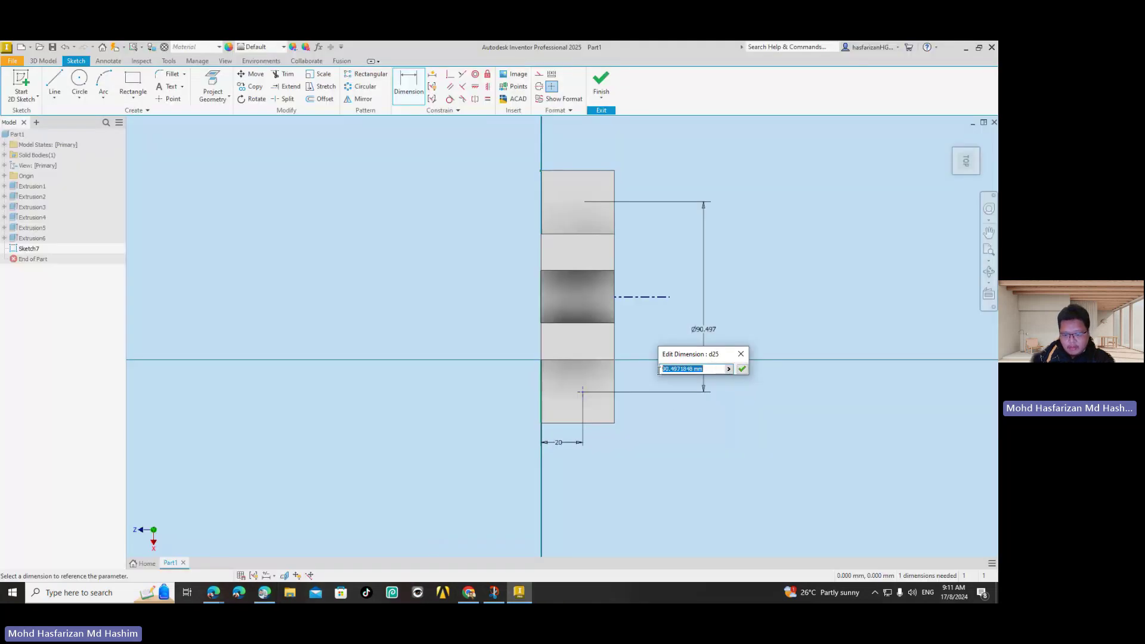
type("90")
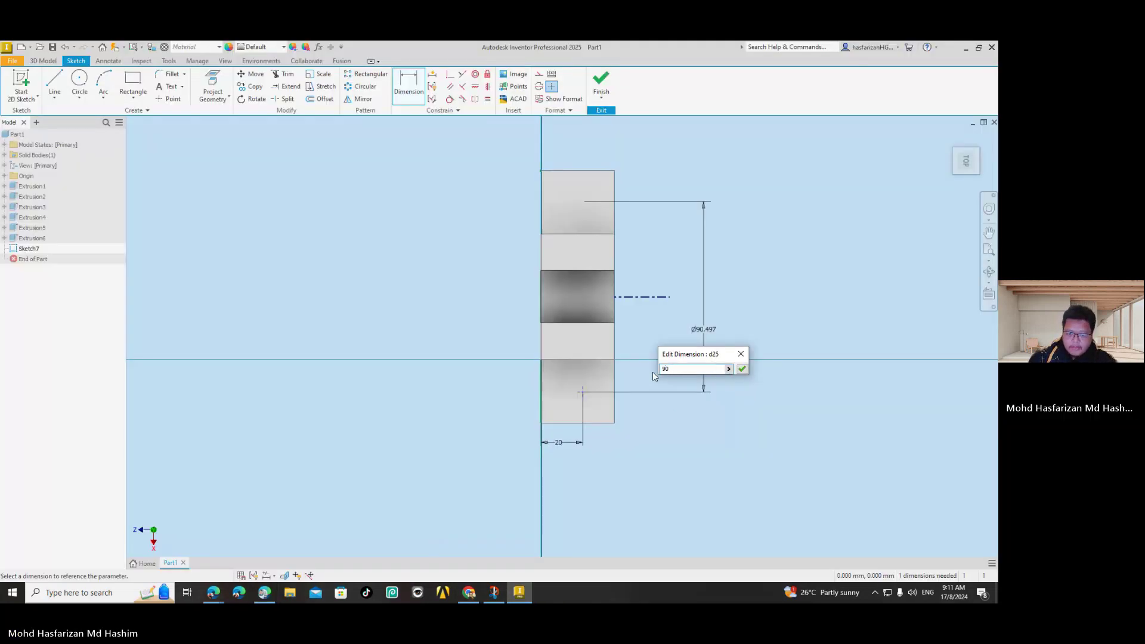
key("Return")
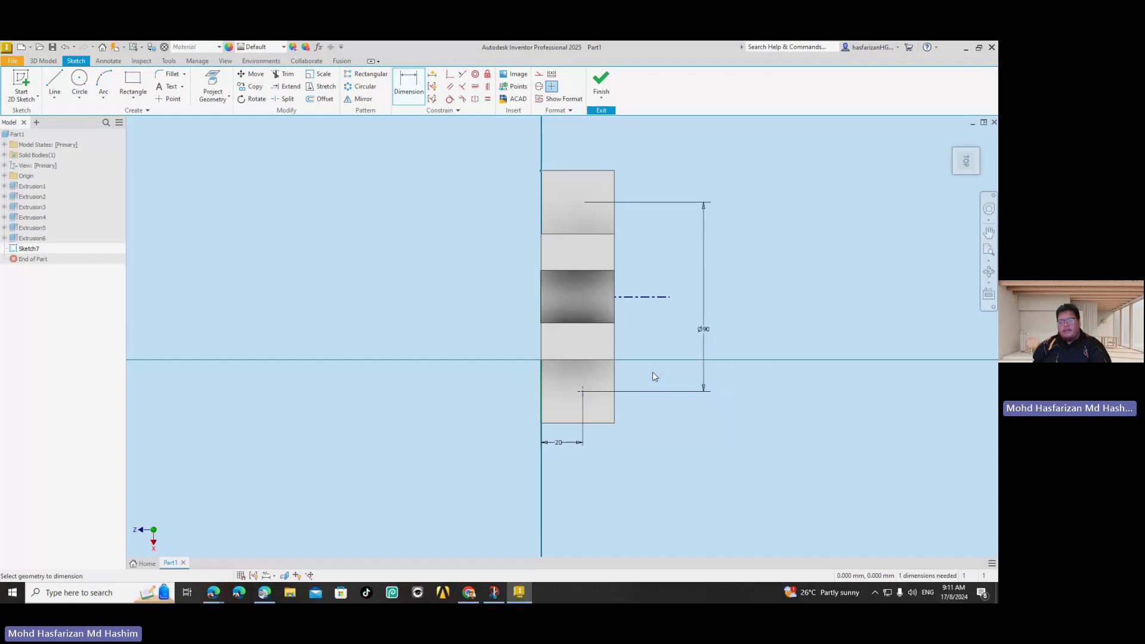
left_click(601, 84)
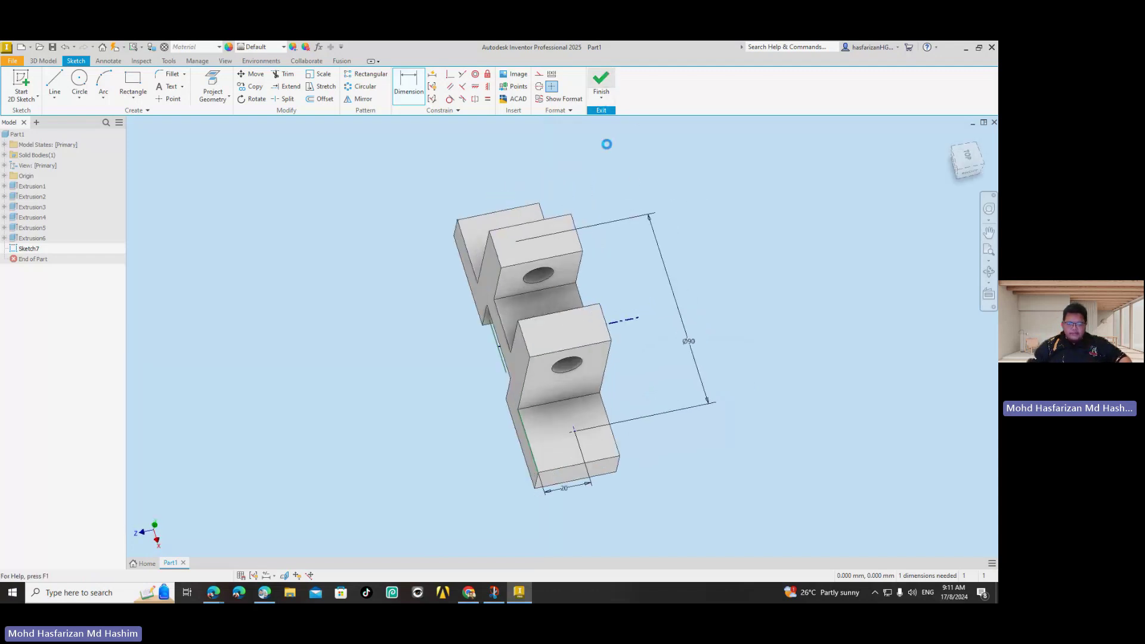
Create a 13 mm diameter hole at the sketched point in the right base block
left_click(213, 80)
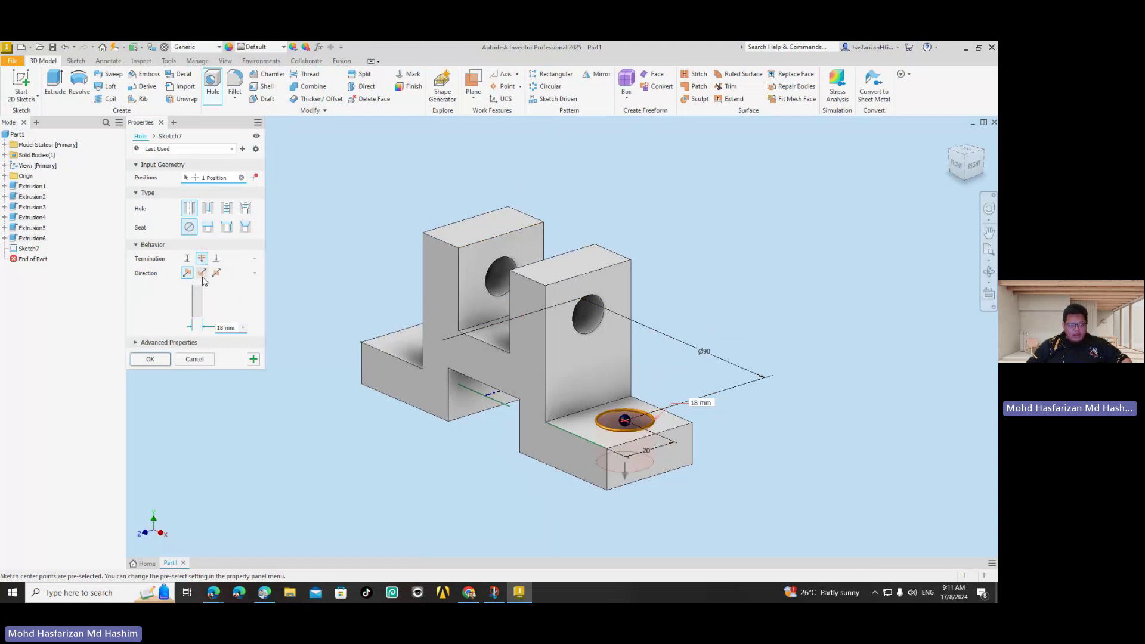
double_click(228, 328)
type("13")
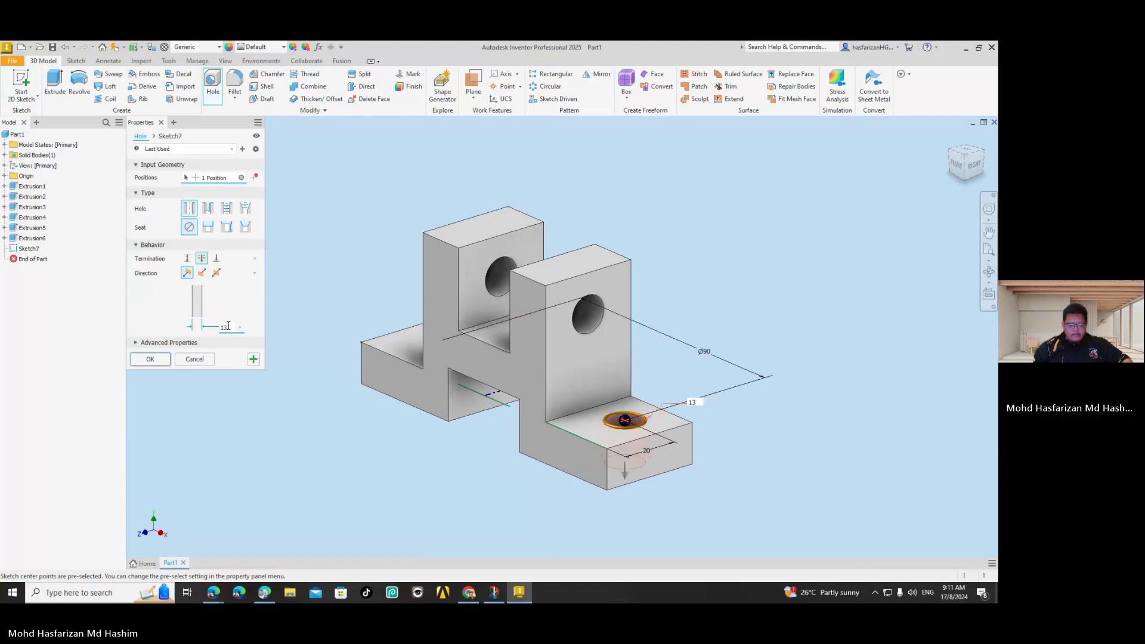
left_click(147, 360)
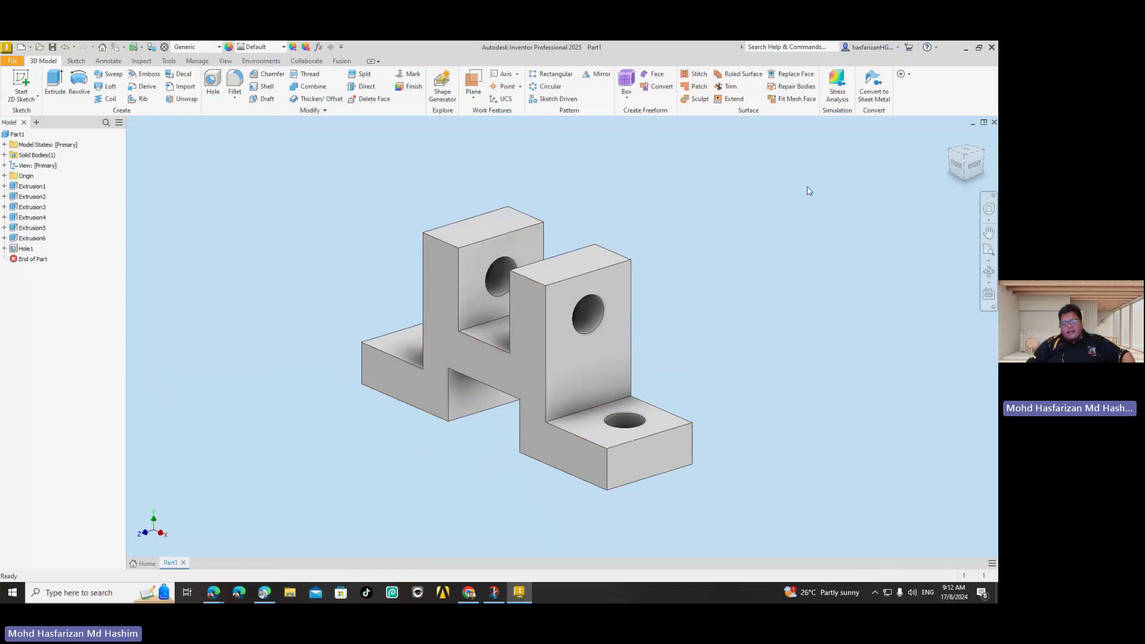
Turn the part to the opposite isometric corner, shift it up, and consult the workbook drawing
left_click(949, 154)
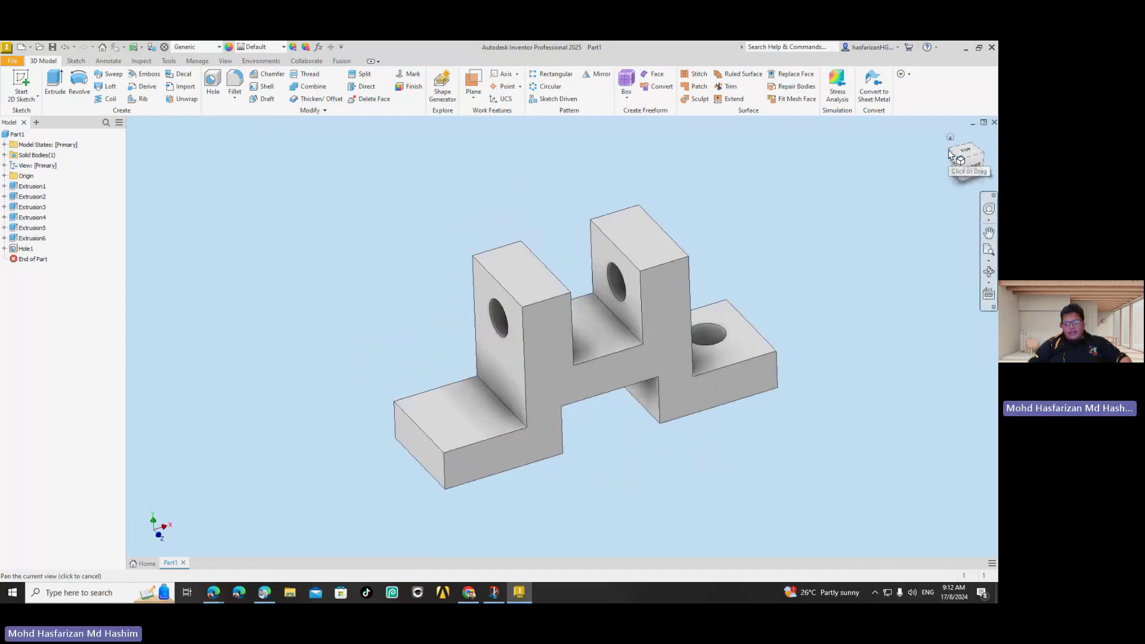
left_click_drag(666, 388, 665, 352)
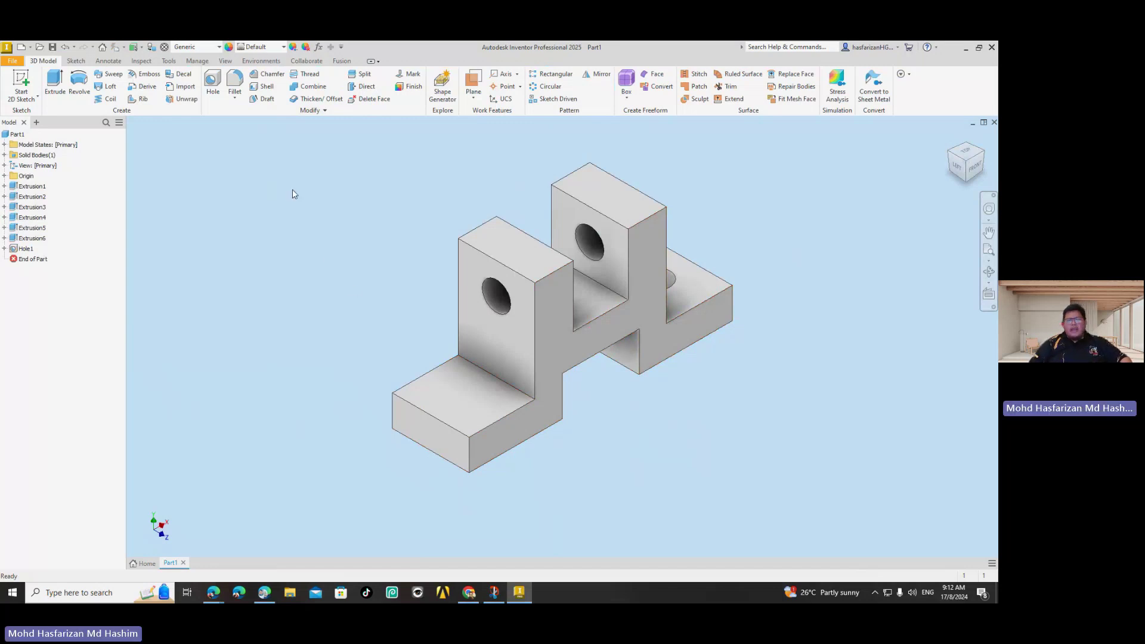
left_click(271, 595)
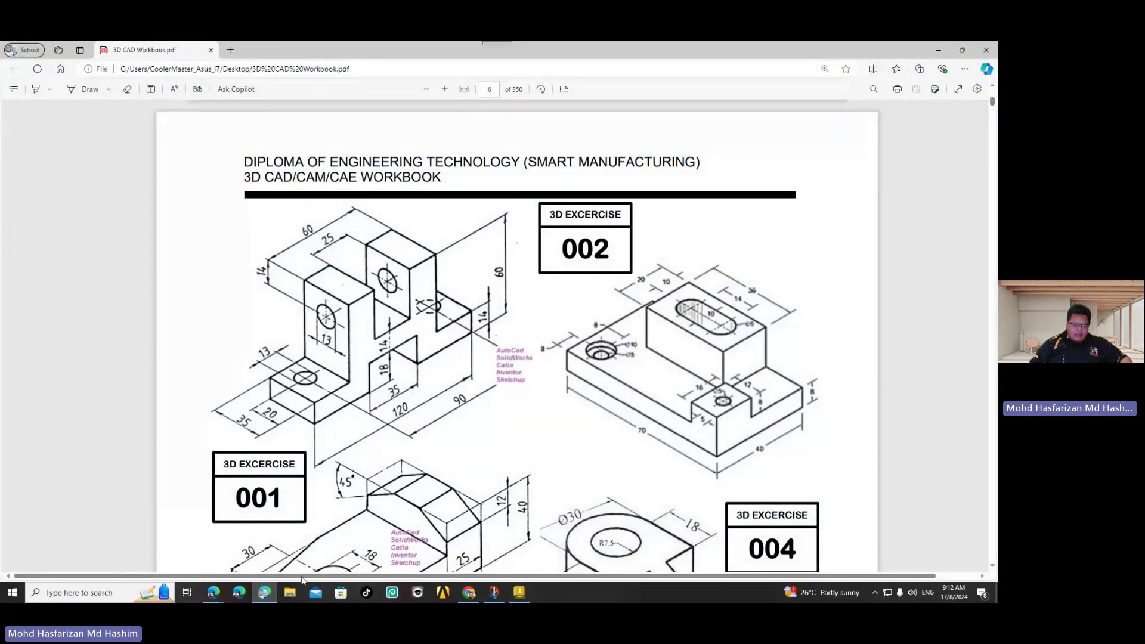
left_click(266, 595)
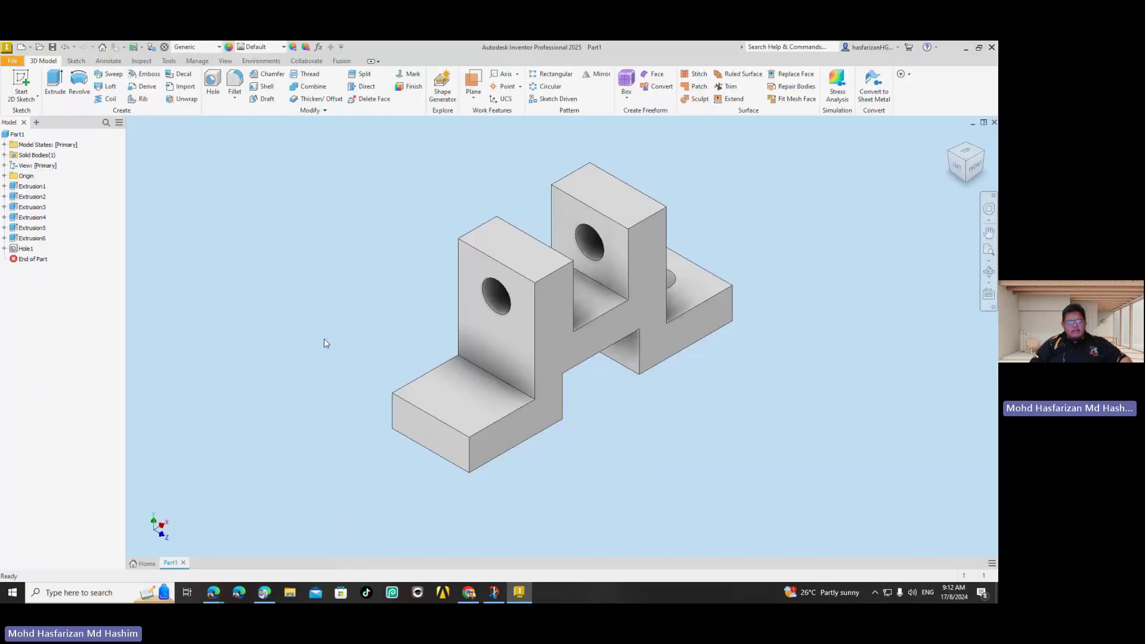
Place a 13 mm hole on the left base block's top face, 20 mm from the front edge
left_click(213, 84)
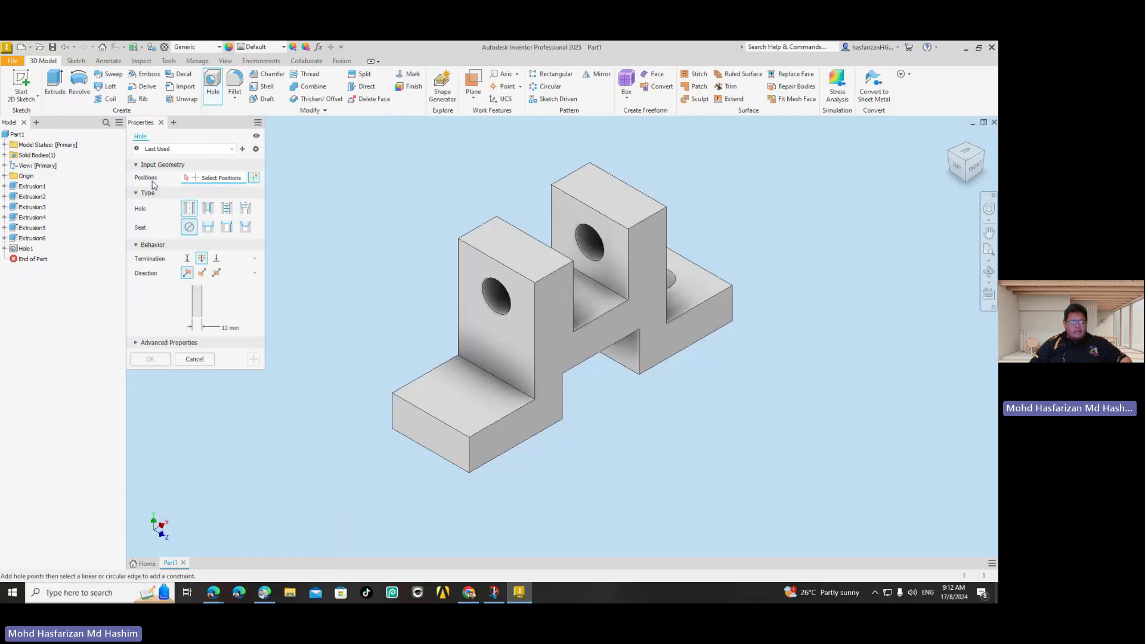
left_click(461, 395)
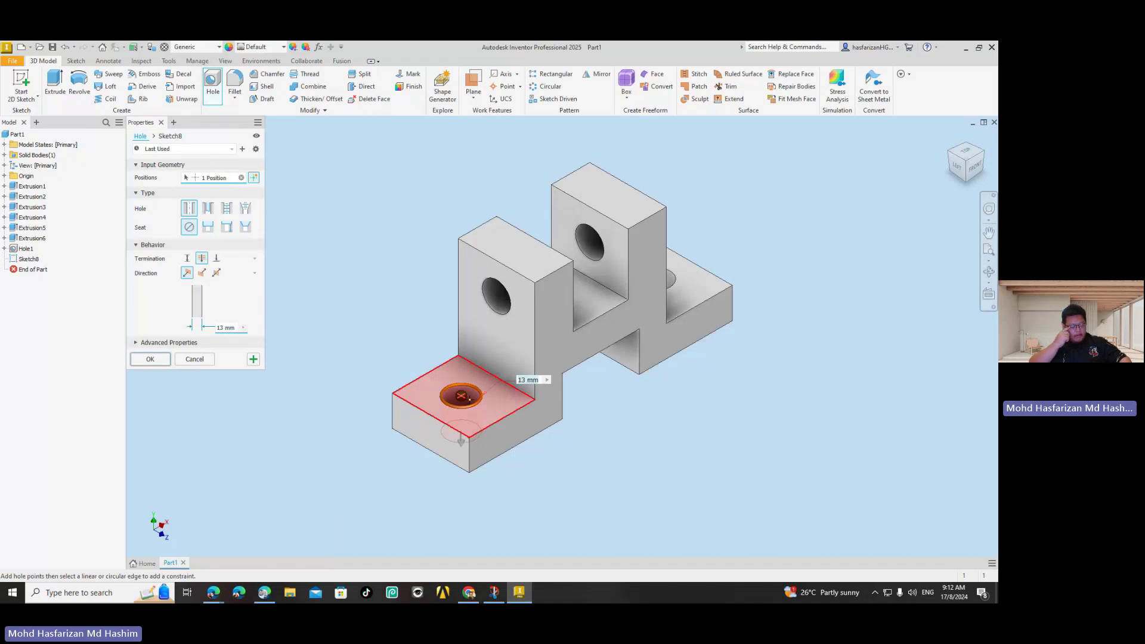
left_click(512, 411)
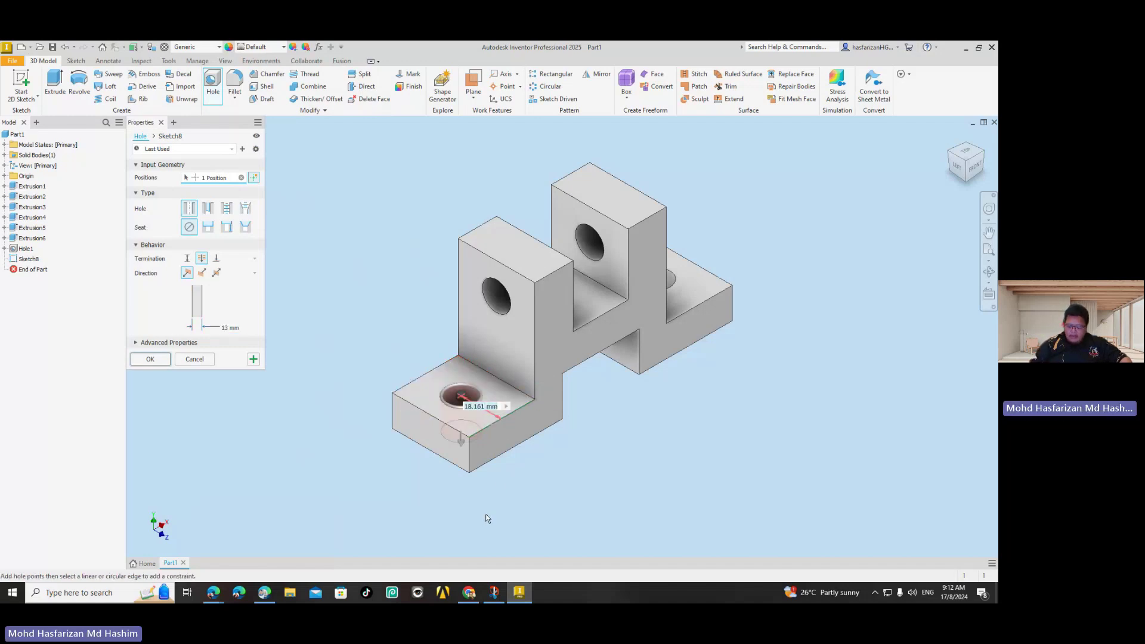
type("20")
key("Return")
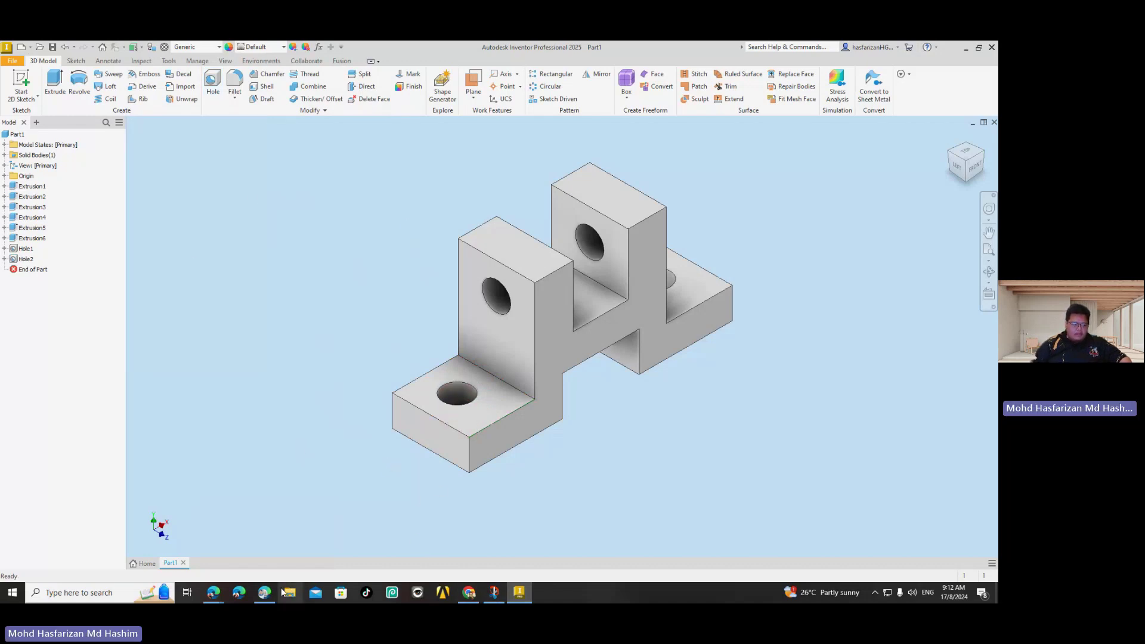
right_click(22, 262)
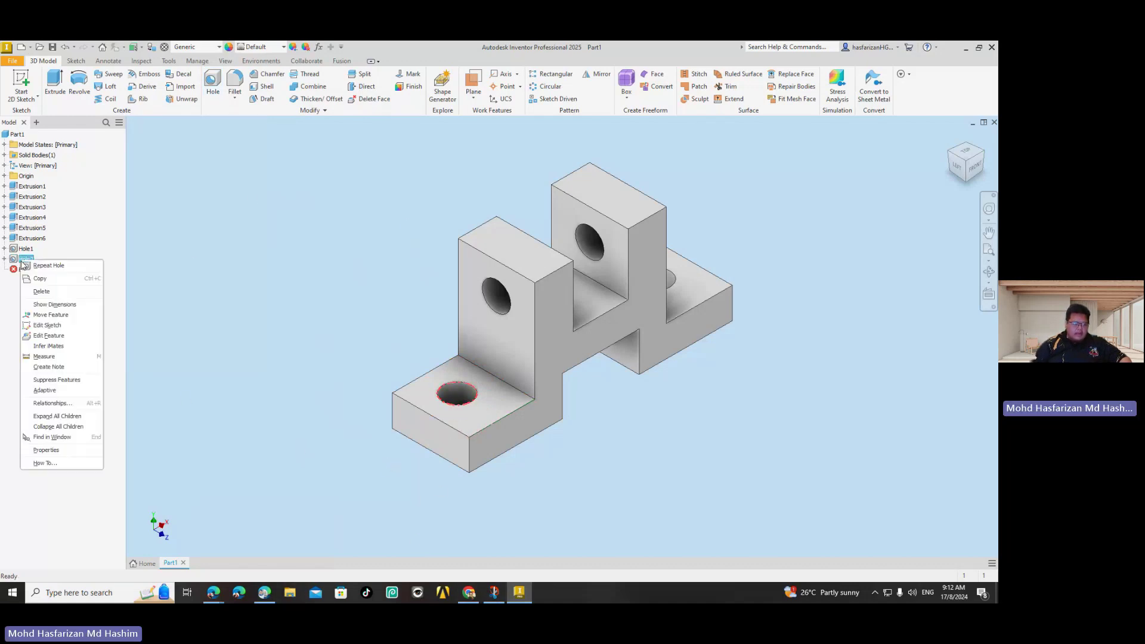
Edit Hole2, add a side-edge position dimension, and check the workbook for its value
left_click(59, 338)
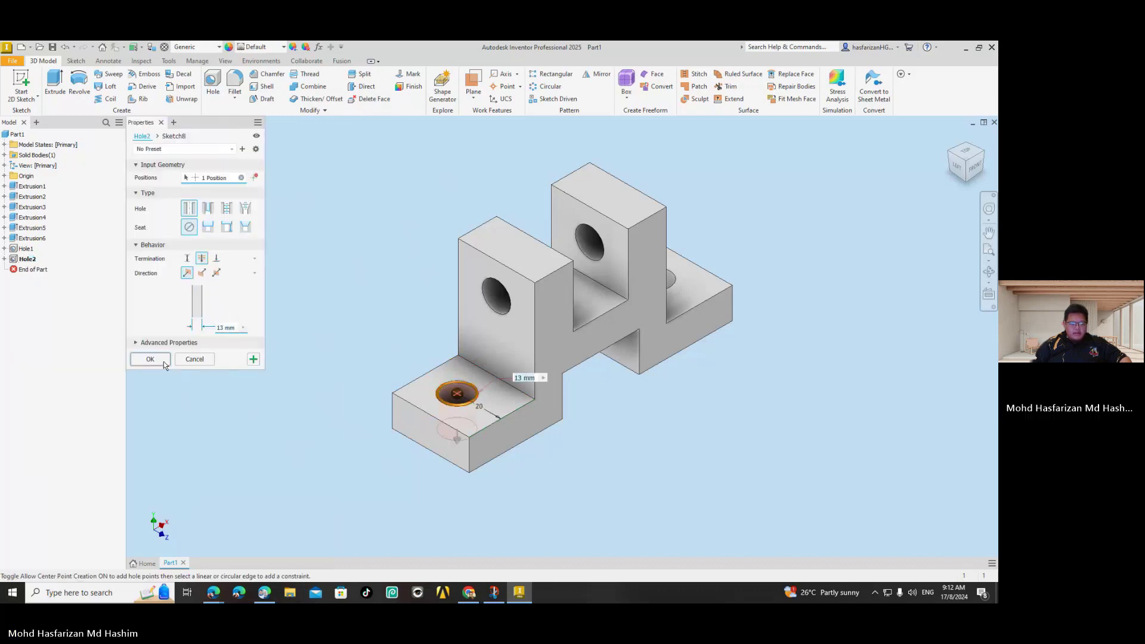
left_click(425, 410)
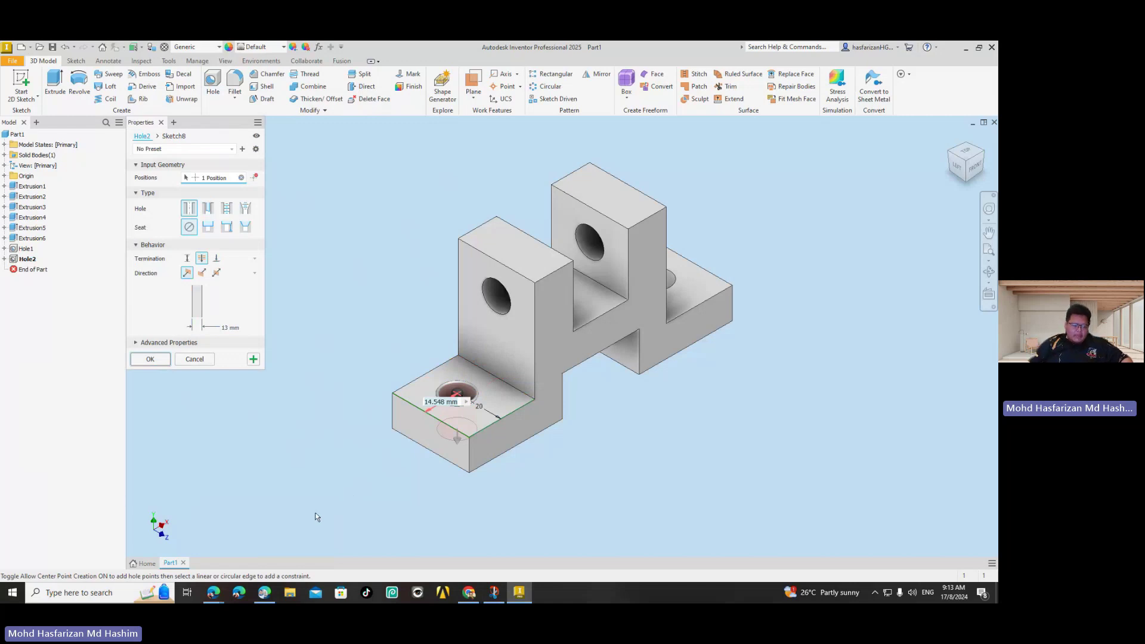
left_click(266, 589)
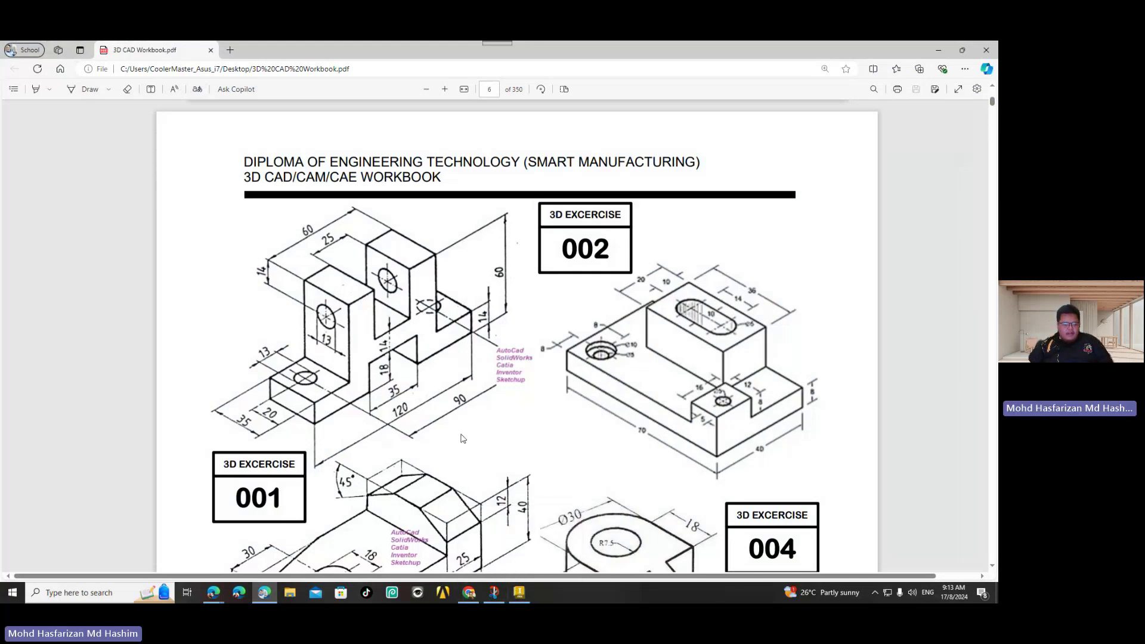
Set Hole2's side-edge offset to (120-90)/2 to centre it across the block
left_click(518, 594)
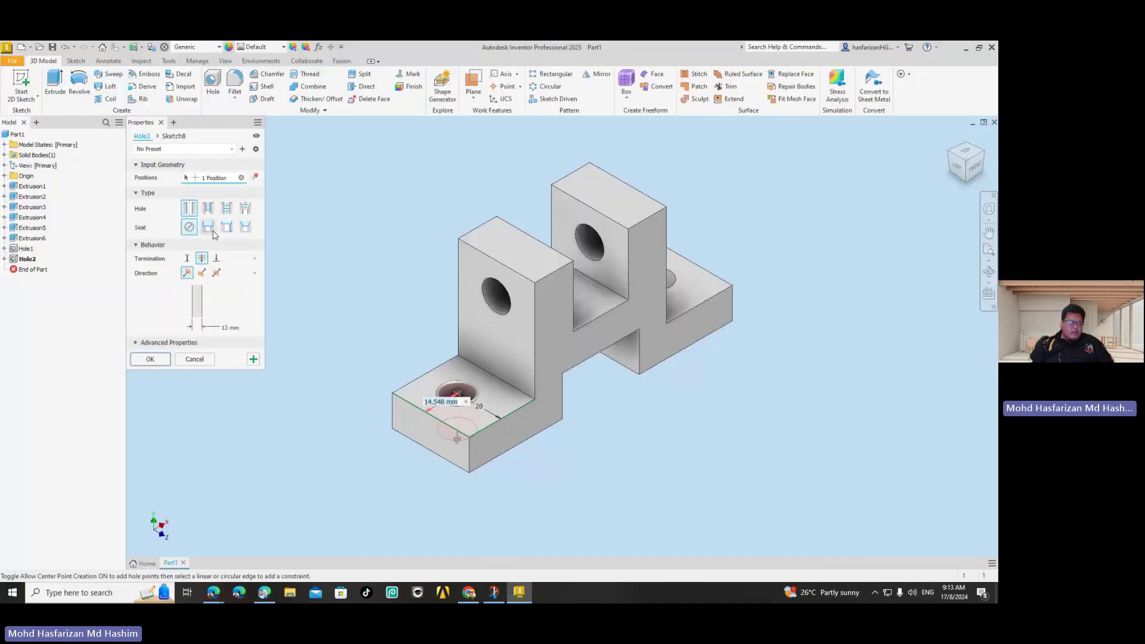
type("120-")
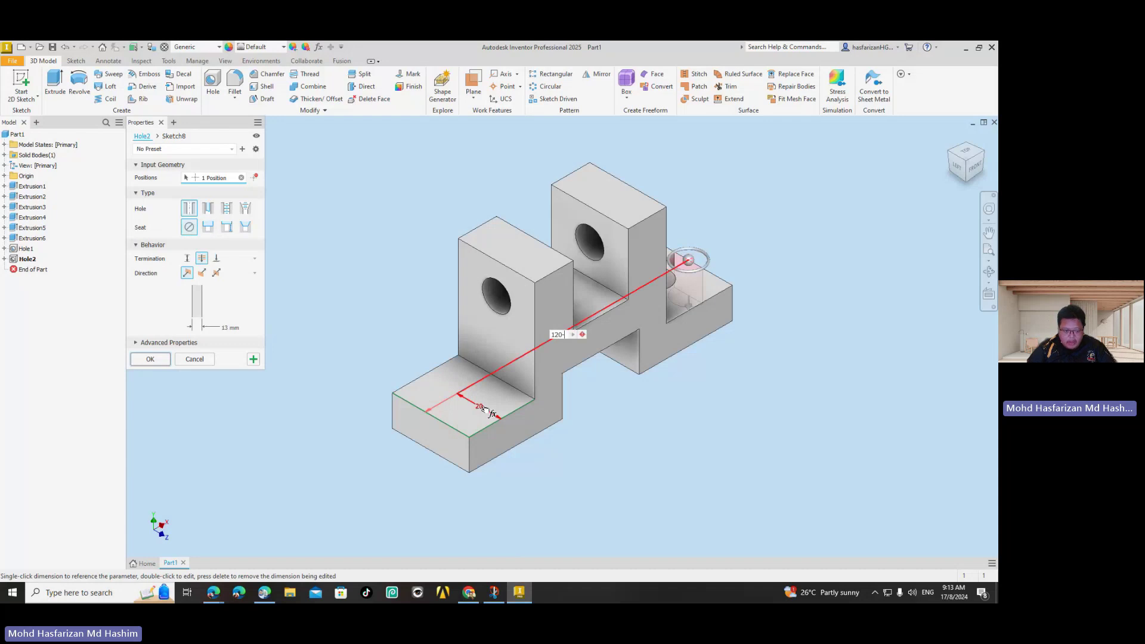
type("90")
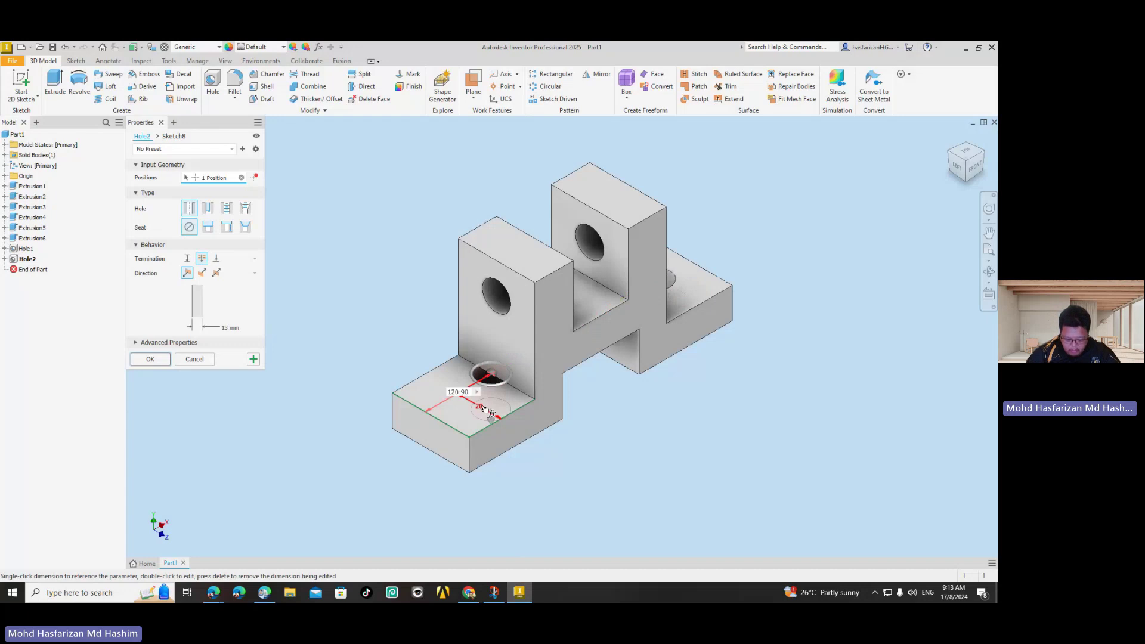
type(")")
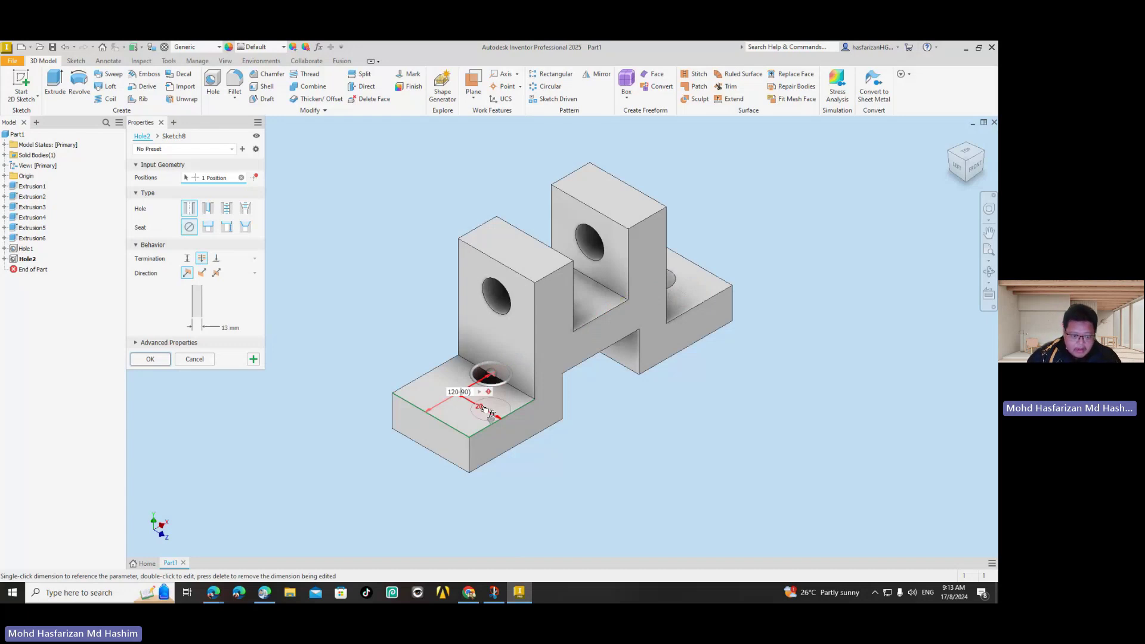
key("Home")
type("(")
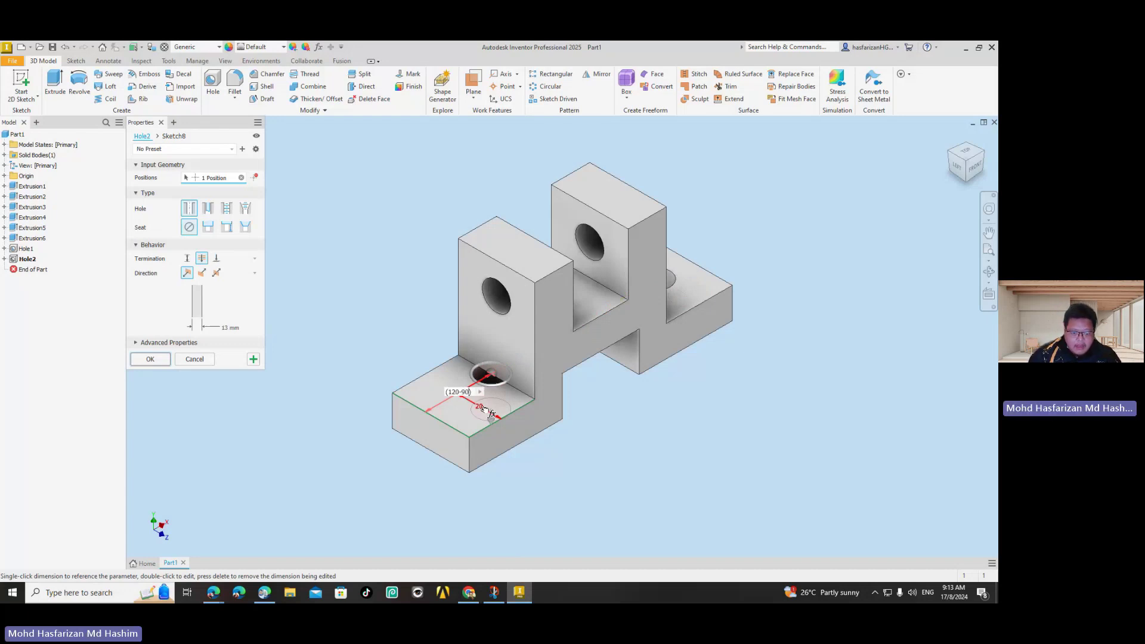
type("/")
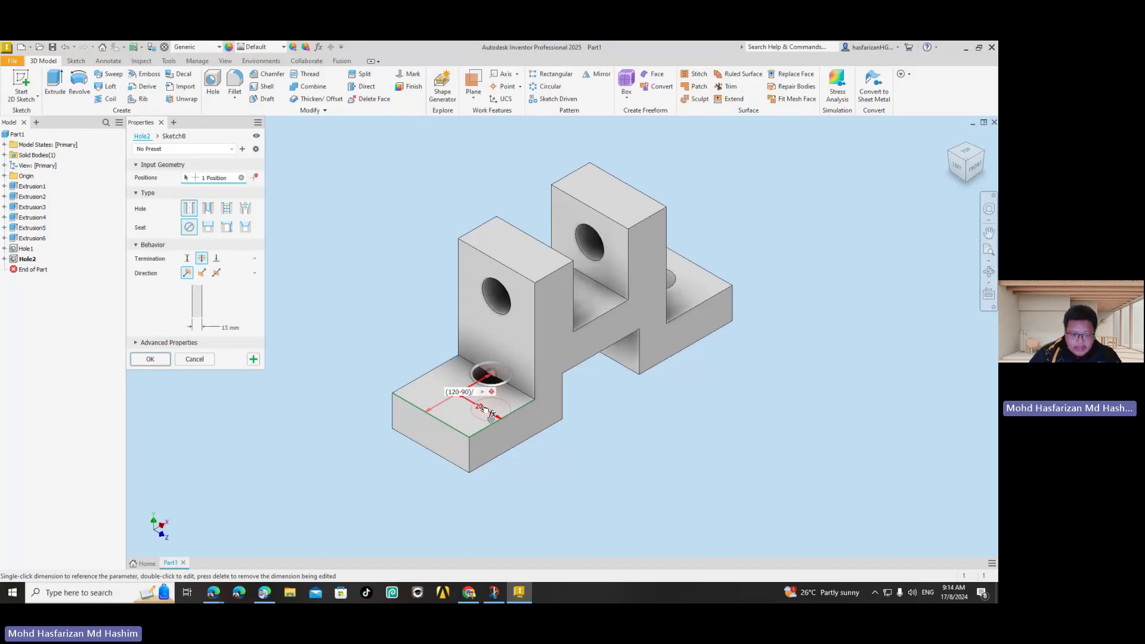
type("2")
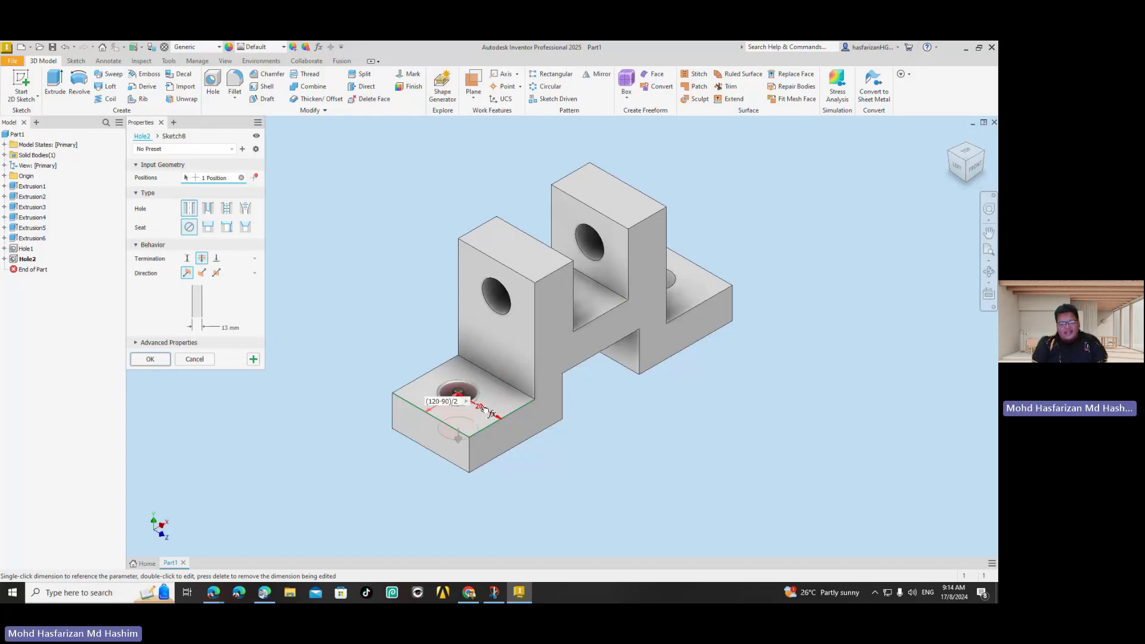
key("Return")
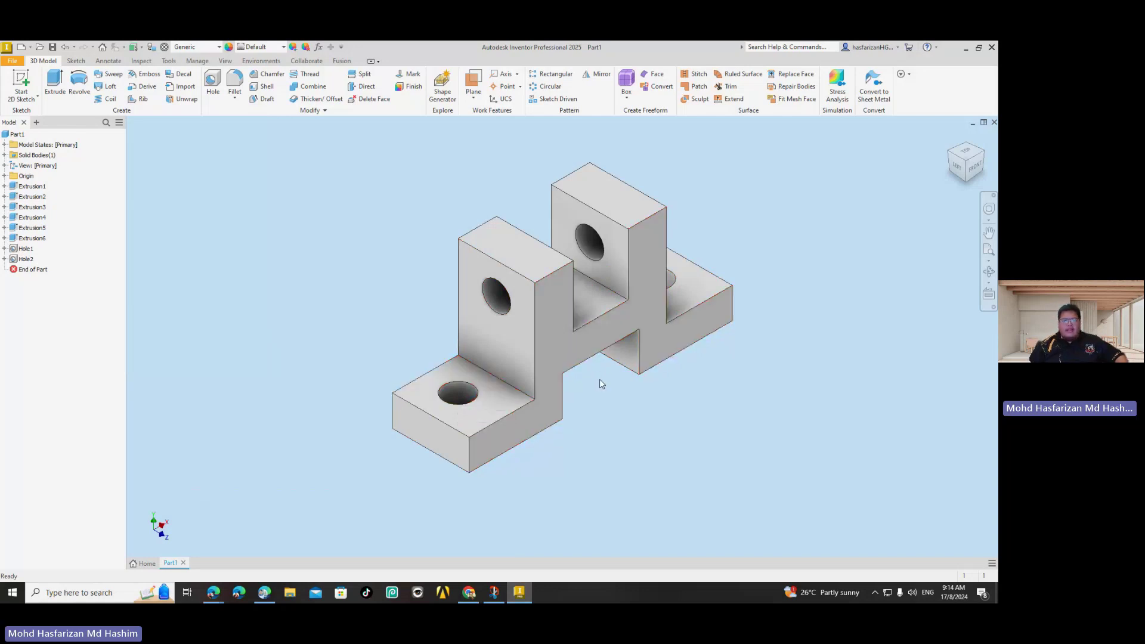
mouse_move(519, 592)
left_click(264, 592)
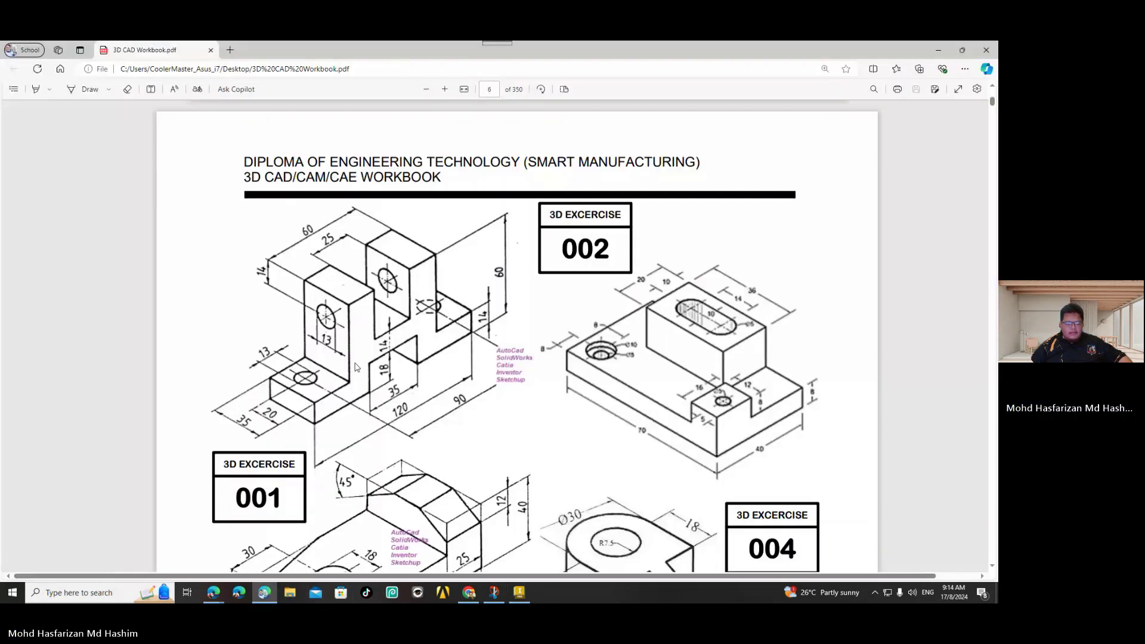
left_click(264, 592)
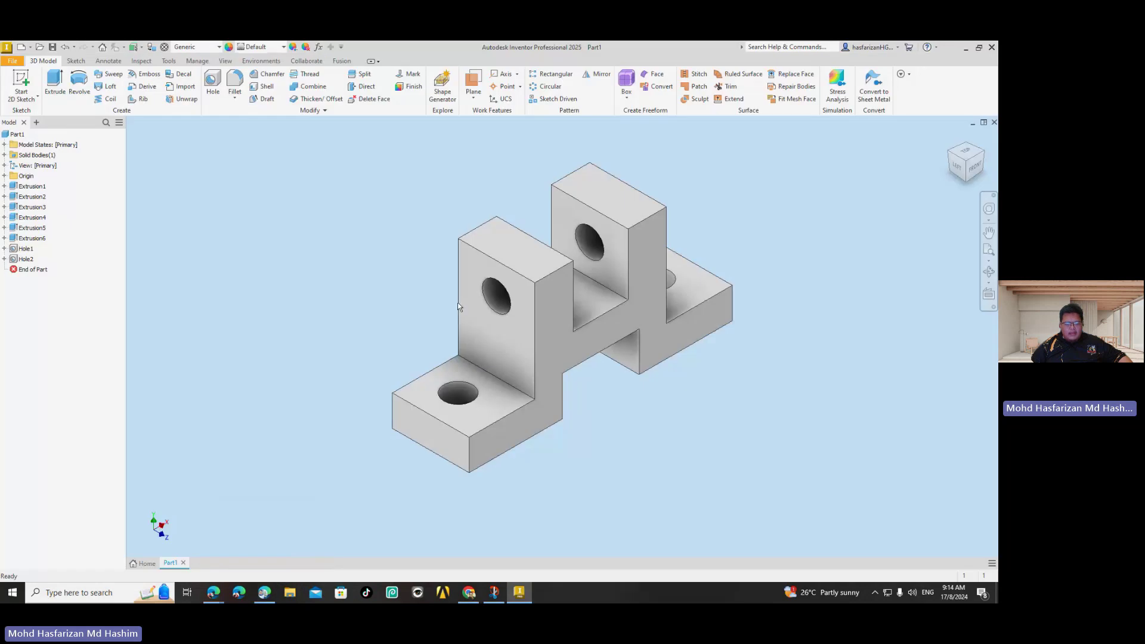